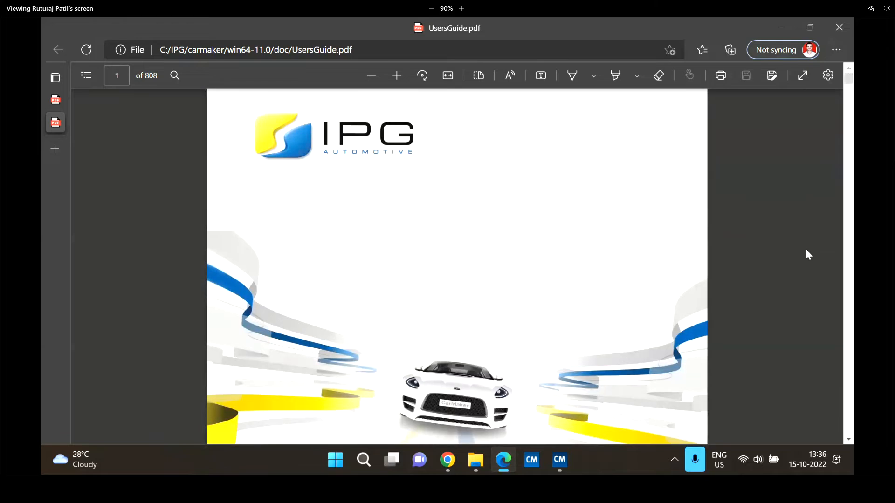
Look over the User's Guide cover, switch to CarMaker and open its Reference Manual to view the title page
scroll(697, 271, down, 2)
scroll(698, 272, down, 3)
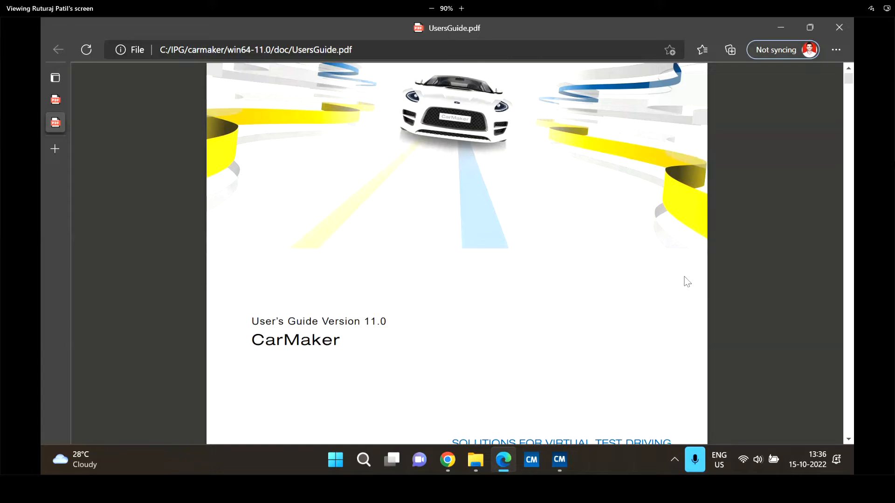
key(alt+Tab)
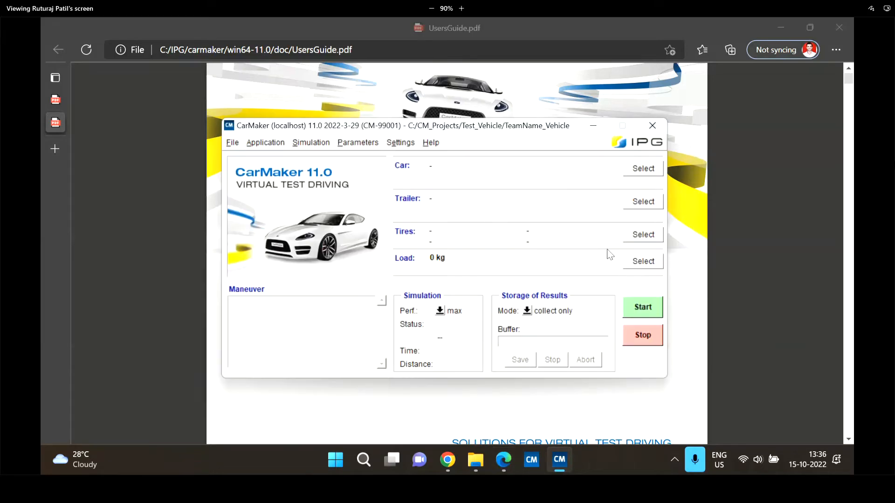
click(431, 143)
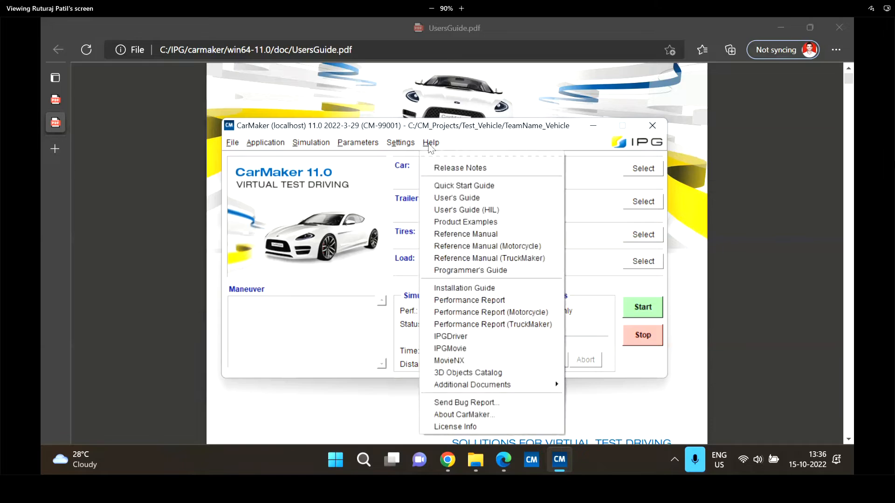
click(478, 239)
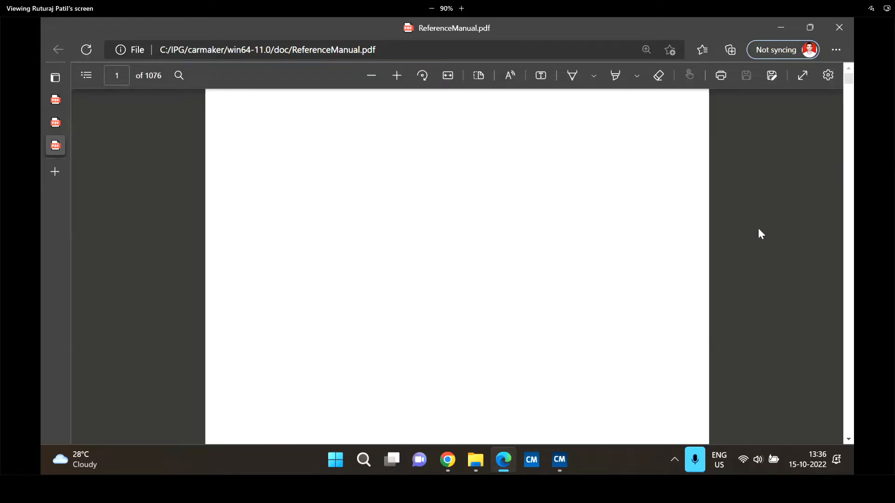
drag(851, 153, 851, 72)
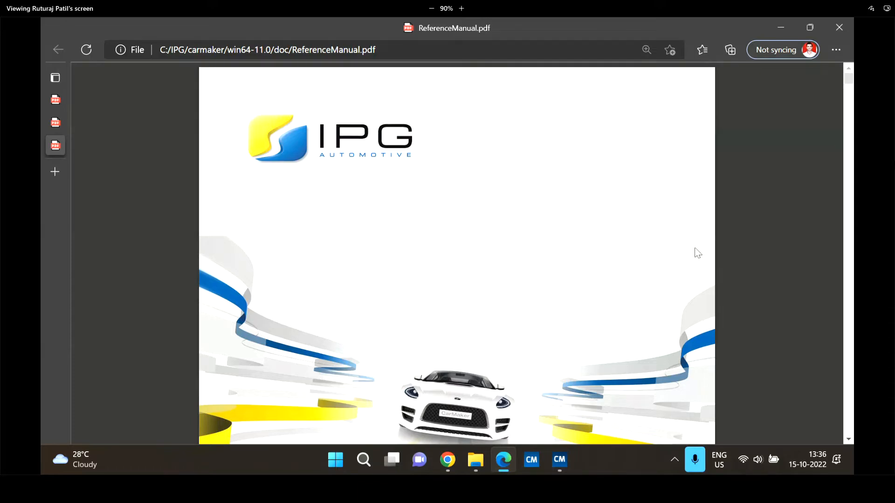
scroll(699, 249, down, 5)
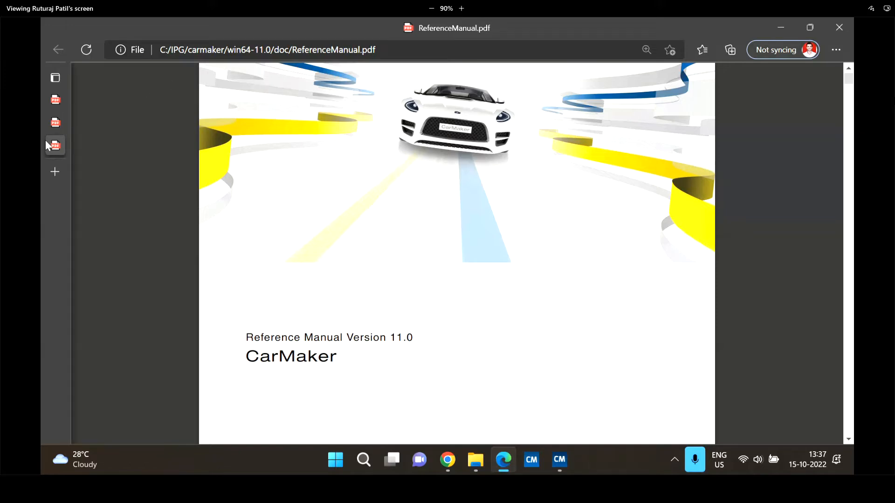
Return to CarMaker and bring up its list of help documents
click(559, 460)
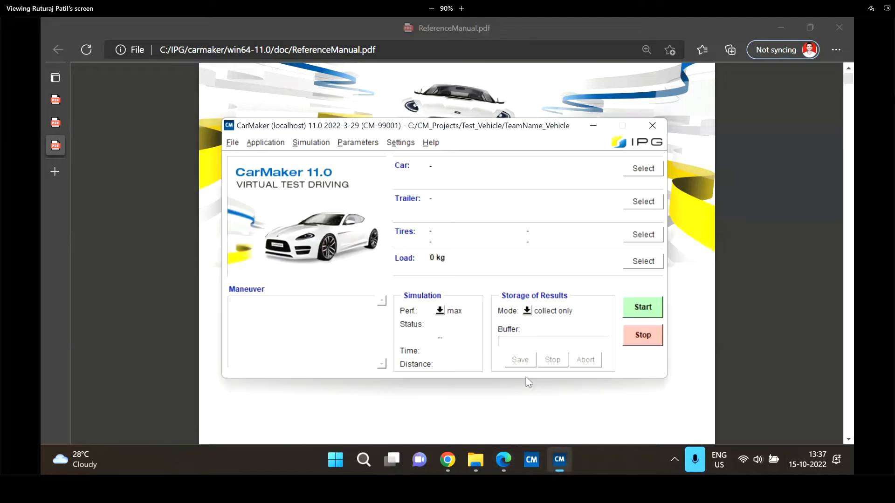
click(431, 143)
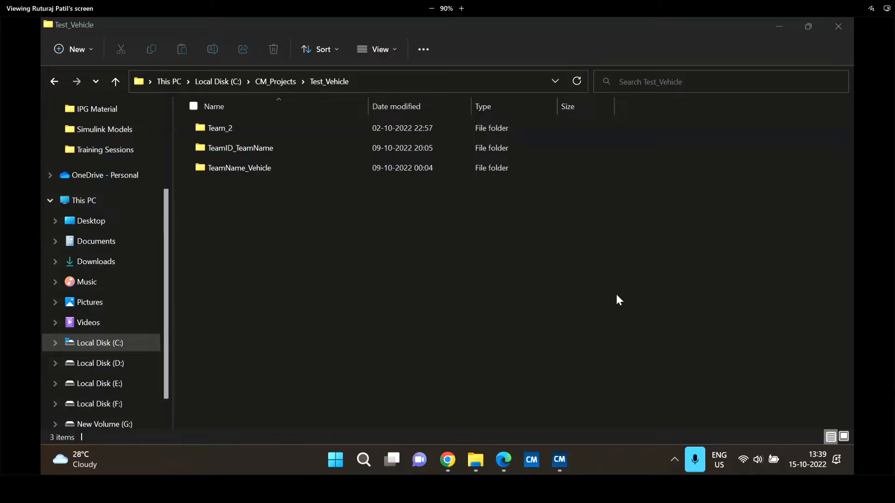
Create a folder named Demo_Vehicle inside Test_Vehicle and switch back to CarMaker
right_click(250, 206)
mouse_move(358, 308)
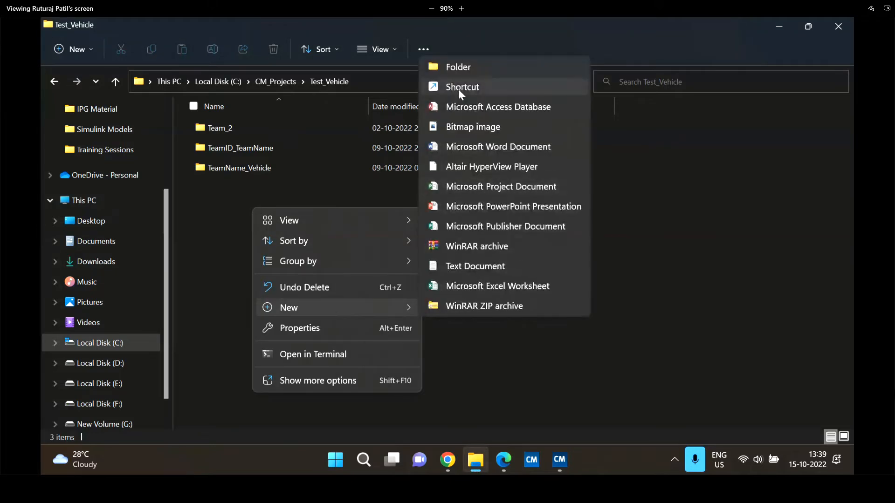
click(482, 68)
key(BackSpace)
text(Demo_Vehicle)
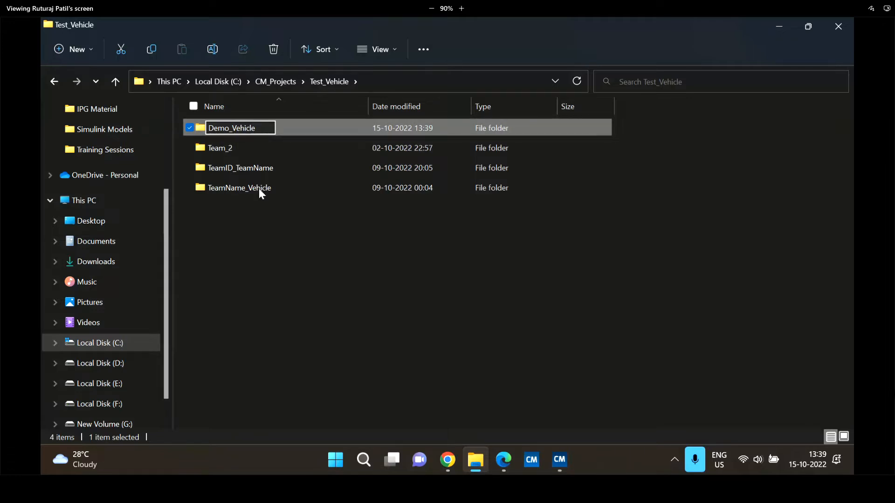
click(270, 248)
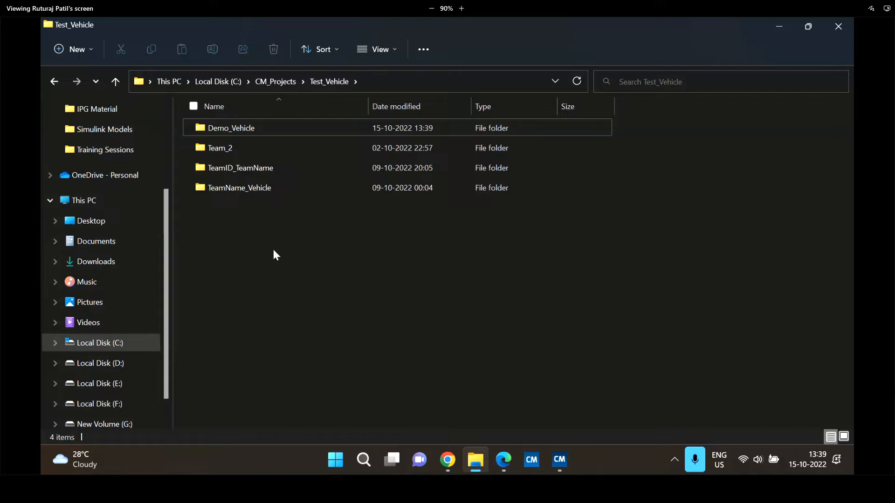
click(563, 464)
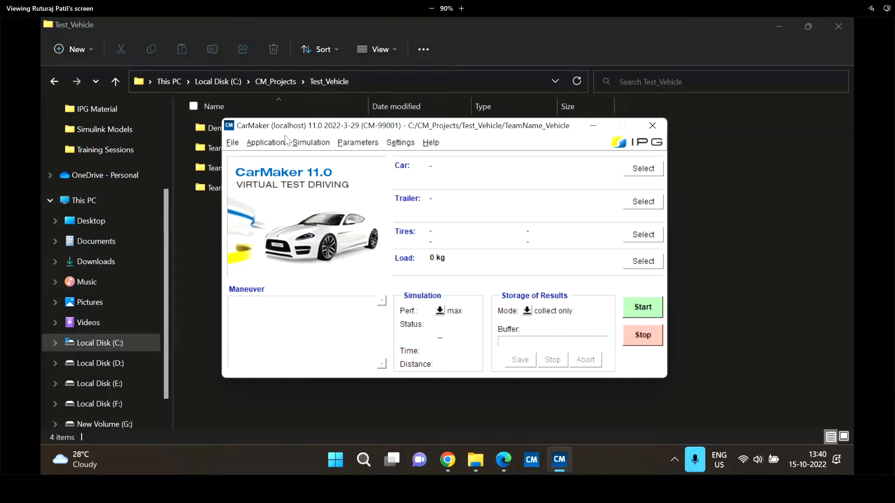
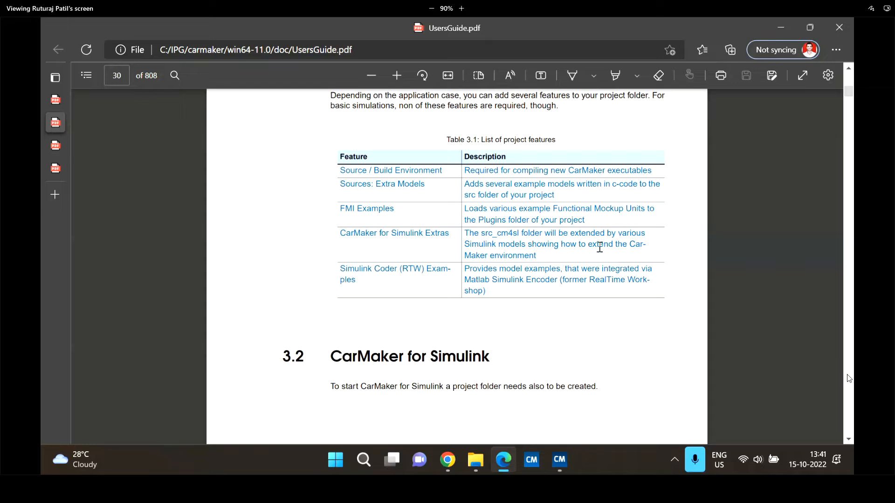
Review Table 3.1, the list of project features and their descriptions, in the User's Guide
drag(482, 198, 559, 198)
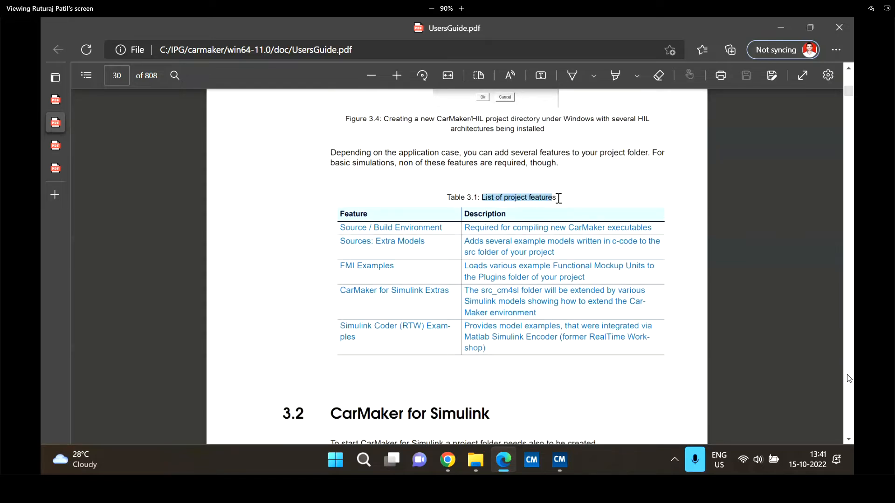
click(402, 247)
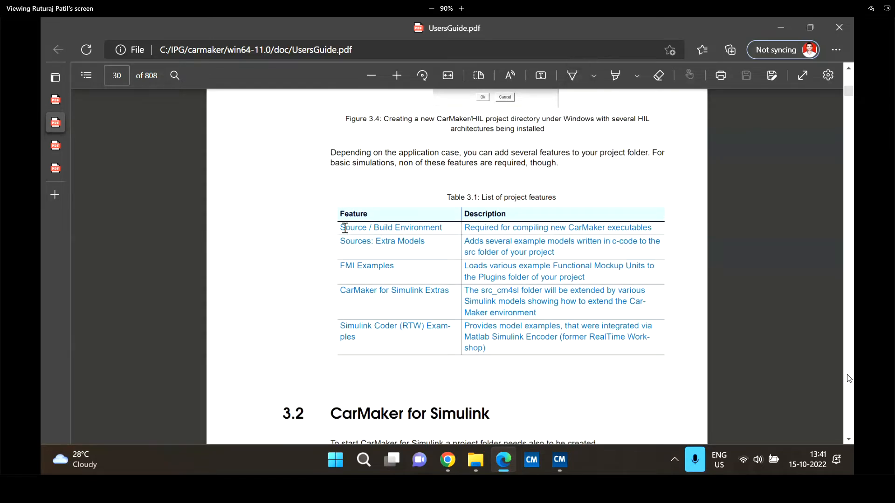
drag(342, 228, 493, 348)
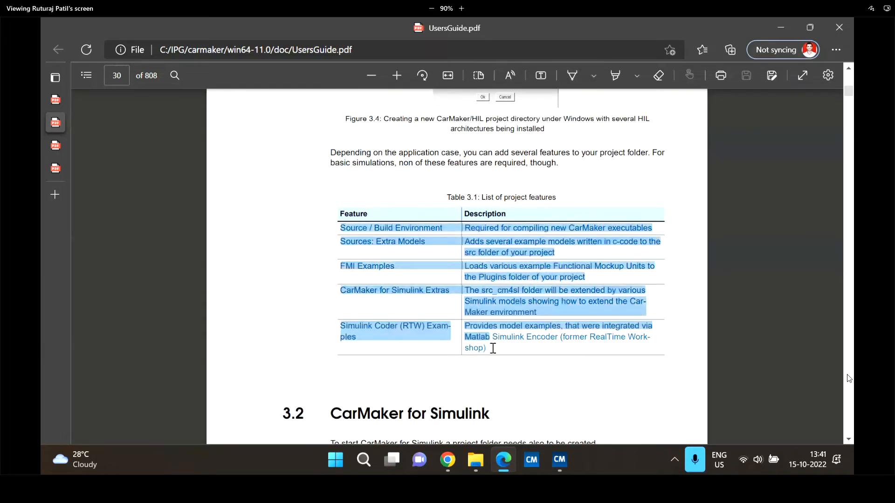
click(517, 361)
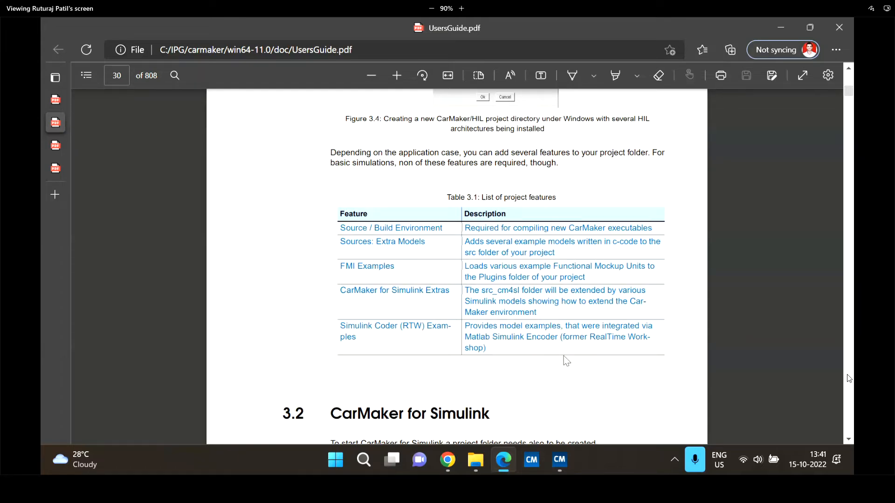
In CarMaker, create the project in C:/CM_Projects/Test_Vehicle/Demo_Vehicle with no included features, and minimise the User's Guide window
click(559, 460)
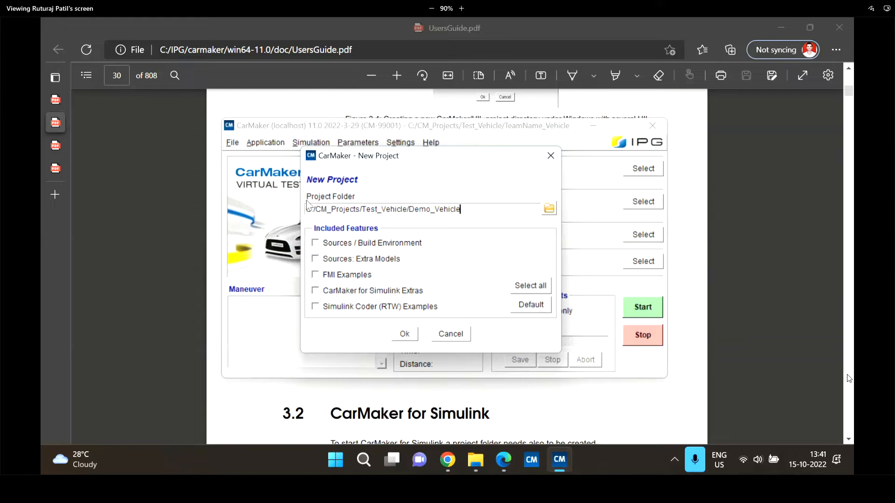
click(404, 334)
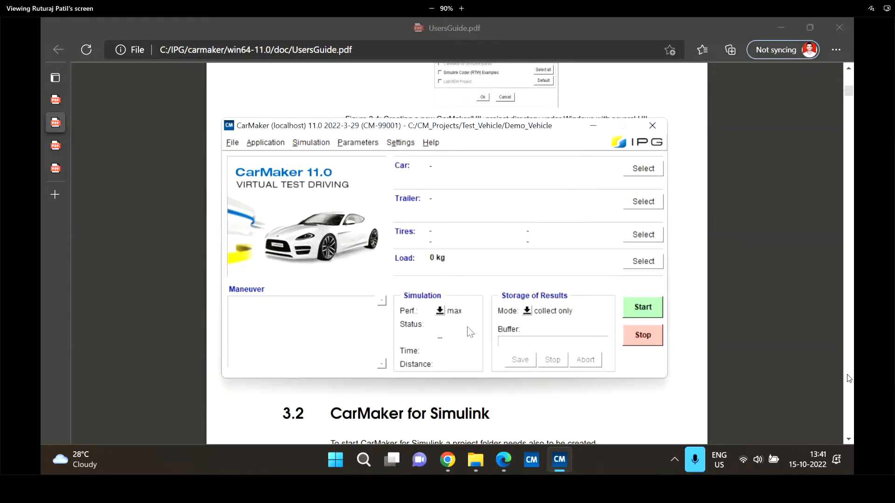
click(808, 26)
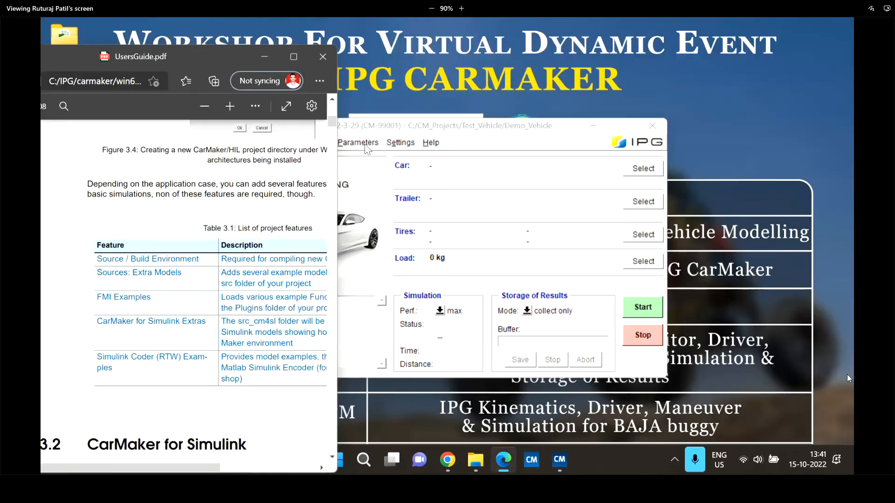
click(268, 61)
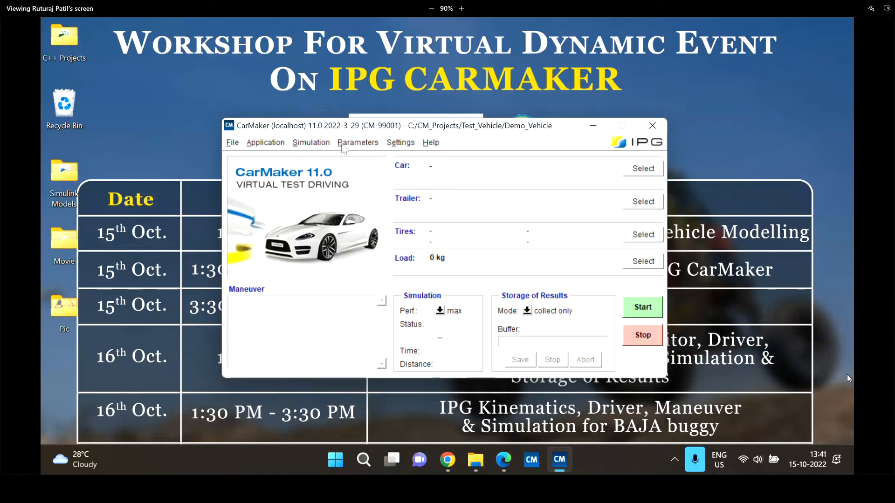
Open the Vehicle Data Set Generator from the car's data set and choose the Small Car vehicle class
click(357, 143)
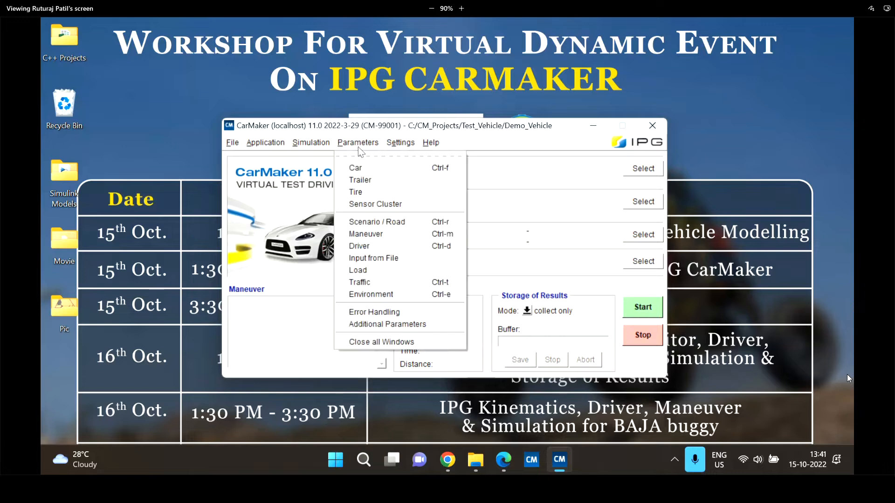
click(367, 170)
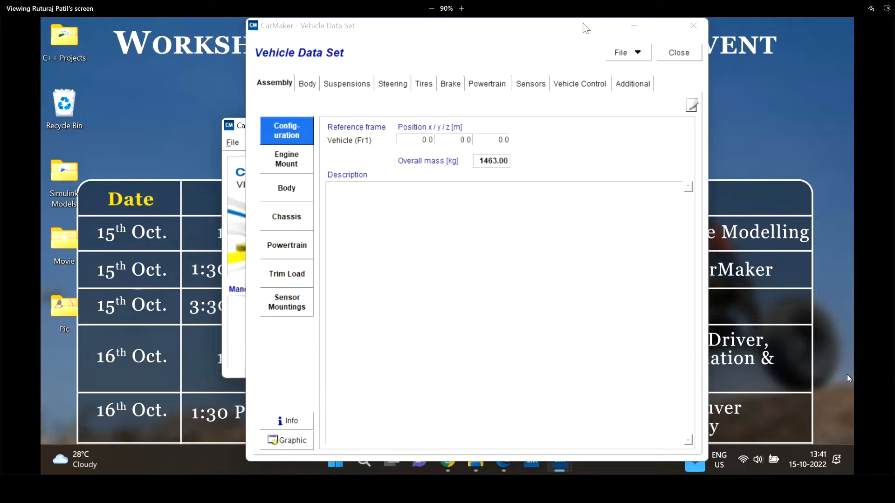
drag(425, 32, 362, 64)
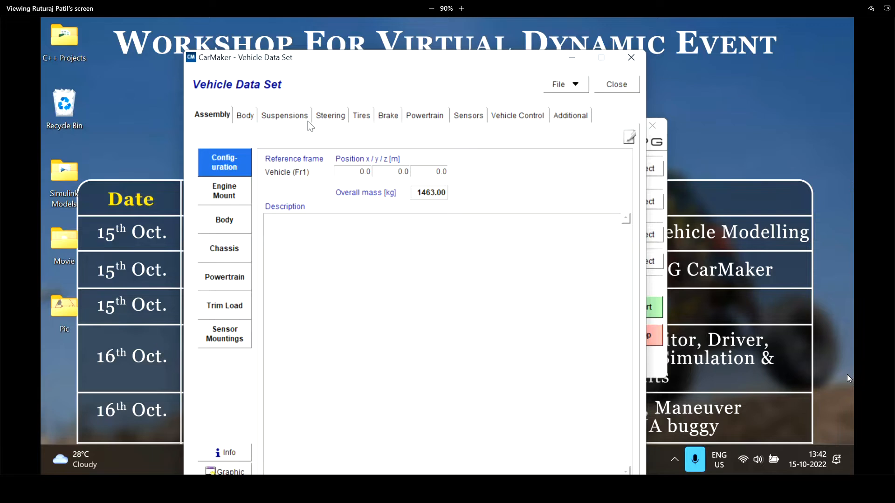
click(563, 86)
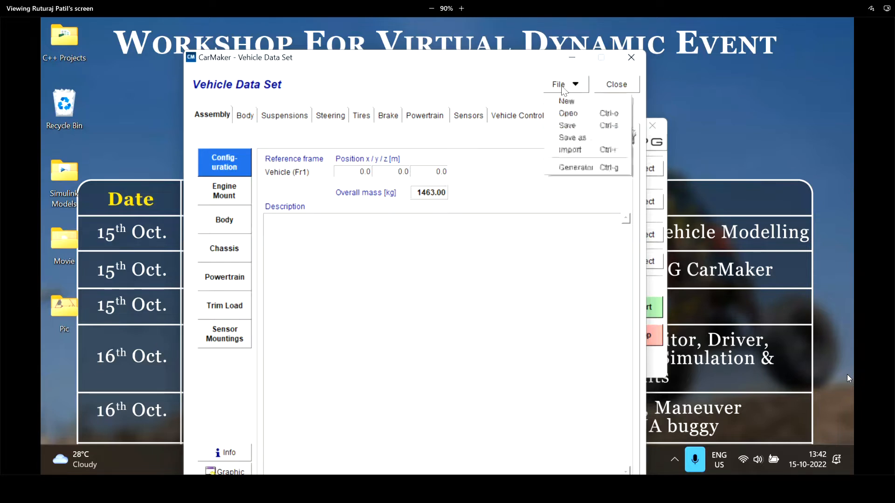
click(589, 171)
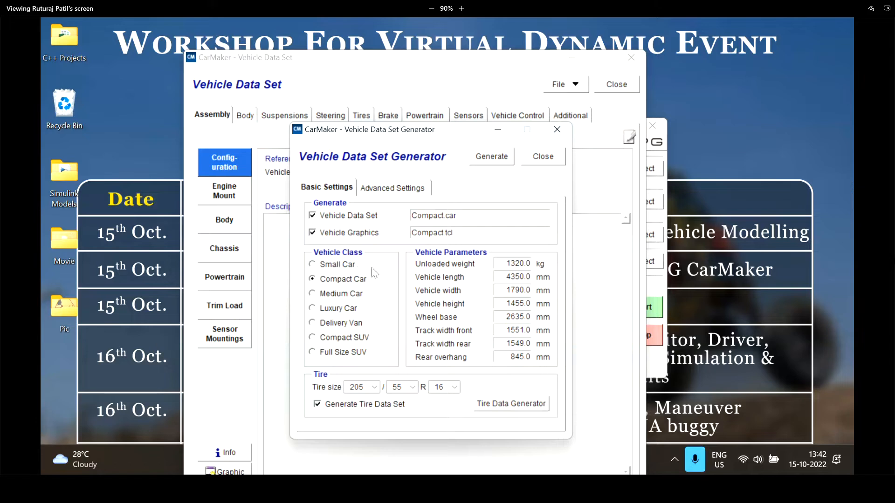
click(312, 264)
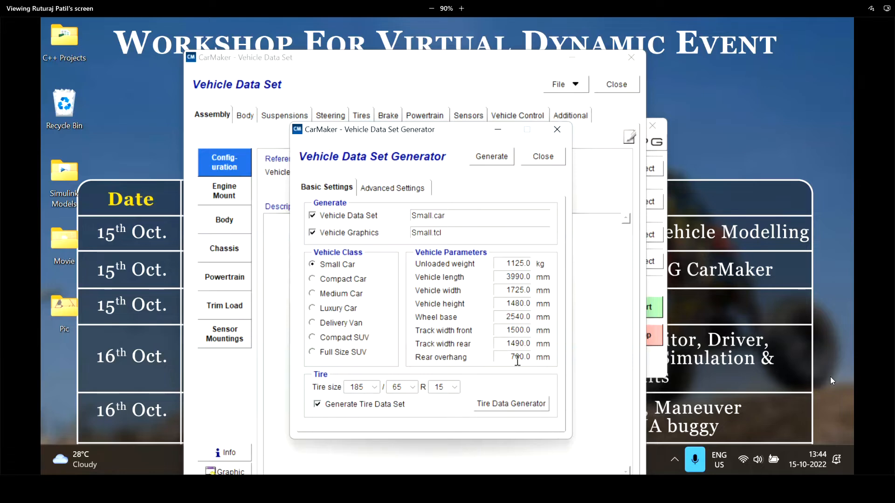
double_click(515, 263)
Configure the generator's advanced settings with a rigid vehicle body, all-wheel drive and an automatic gearbox
click(400, 189)
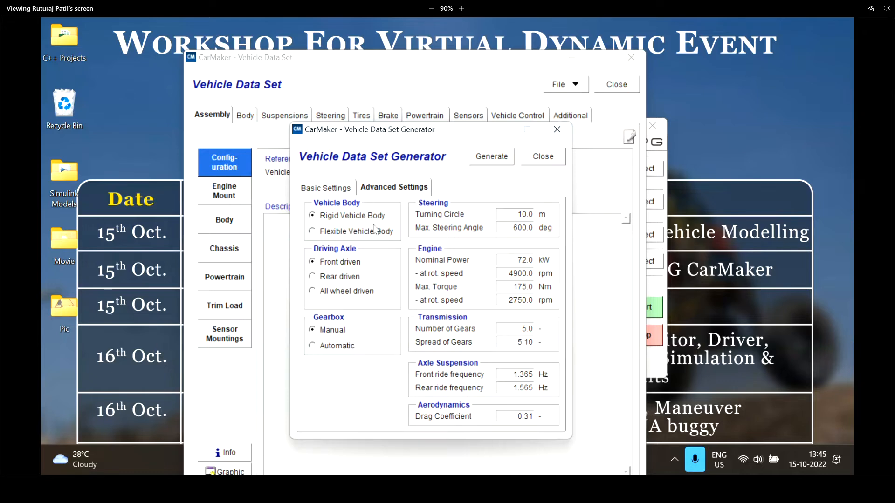
click(312, 232)
click(313, 215)
click(311, 276)
click(364, 294)
double_click(524, 214)
Set the engine's nominal power to 6.46 kW at 3600 rpm and its maximum torque to 19 Nm at 2700 rpm
click(519, 259)
drag(517, 260, 527, 257)
key(BackSpace)
text(6.46)
double_click(525, 275)
text(72)
text(3600)
key(Tab)
text(19)
key(Tab)
text(2)
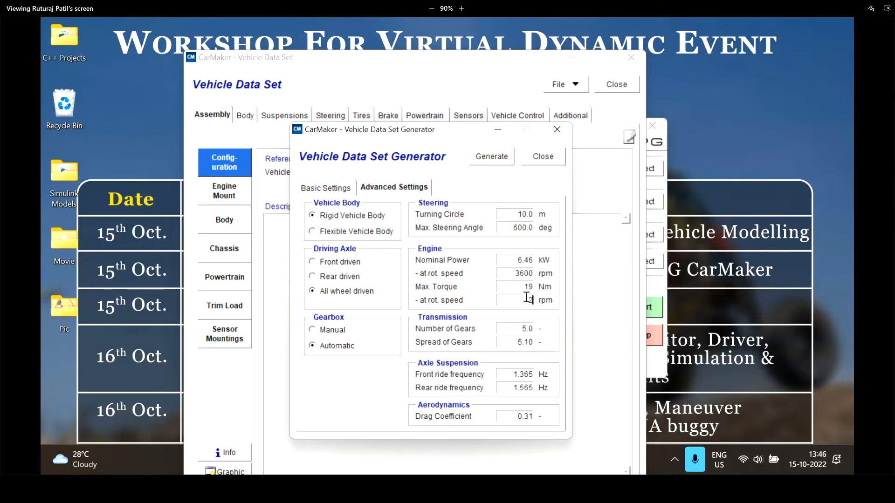
text(700)
drag(515, 261, 528, 304)
double_click(526, 416)
Set the unloaded weight to 150 kg and the vehicle length to 1400 mm in the basic settings
click(331, 189)
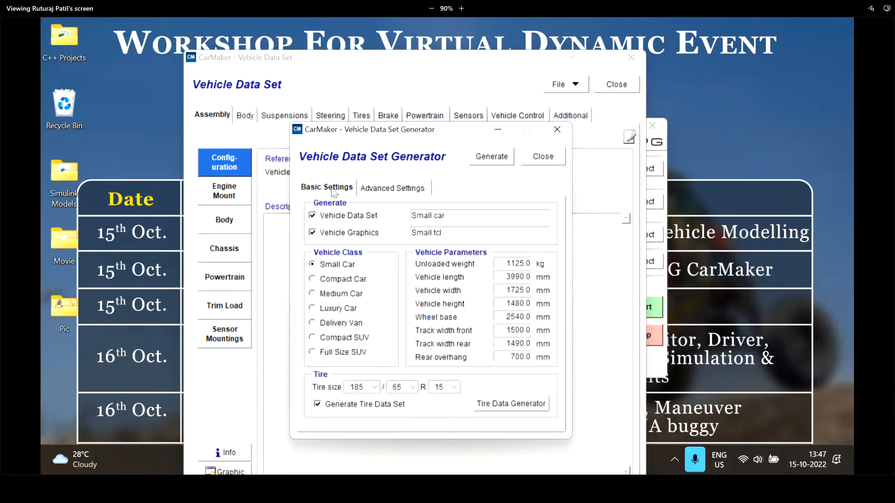
double_click(521, 264)
text(150)
double_click(523, 277)
text(1400)
drag(521, 263, 534, 268)
click(522, 277)
Generate the Small.car vehicle data set, accepting the out-of-range weight and length, and close the generator
click(505, 163)
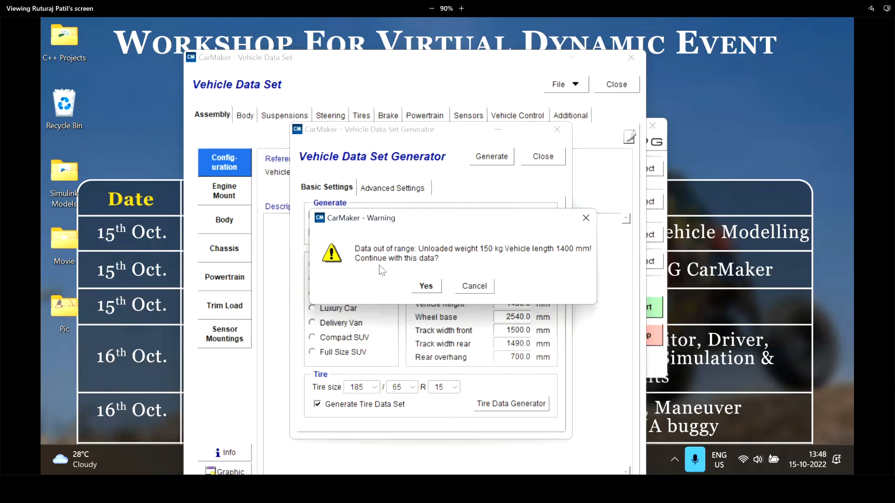
click(426, 287)
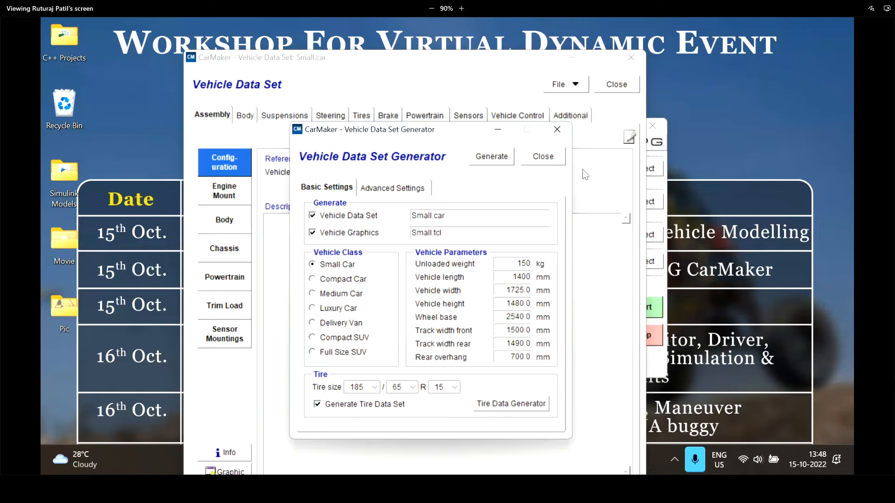
click(550, 160)
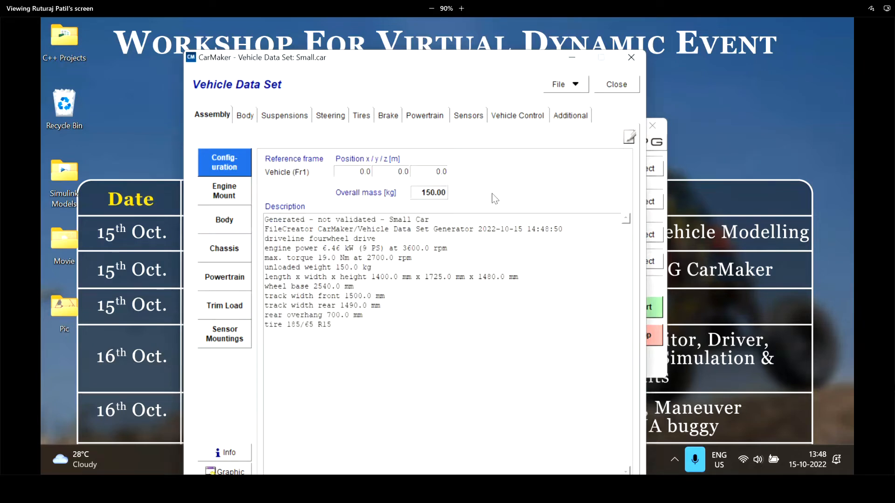
Review the generated vehicle description, including the engine, dimension, track width and tire entries
drag(469, 59, 486, 50)
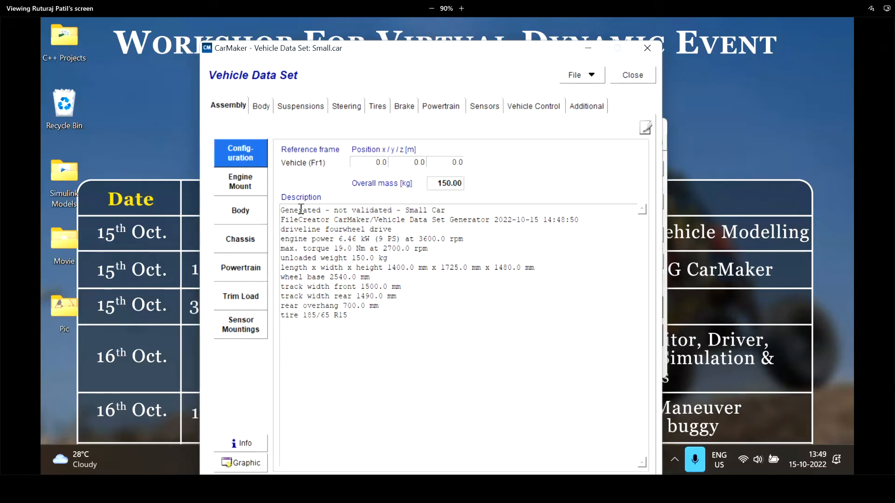
drag(281, 210, 344, 316)
click(342, 313)
key(ctrl+a)
click(426, 356)
drag(347, 315, 315, 238)
double_click(369, 267)
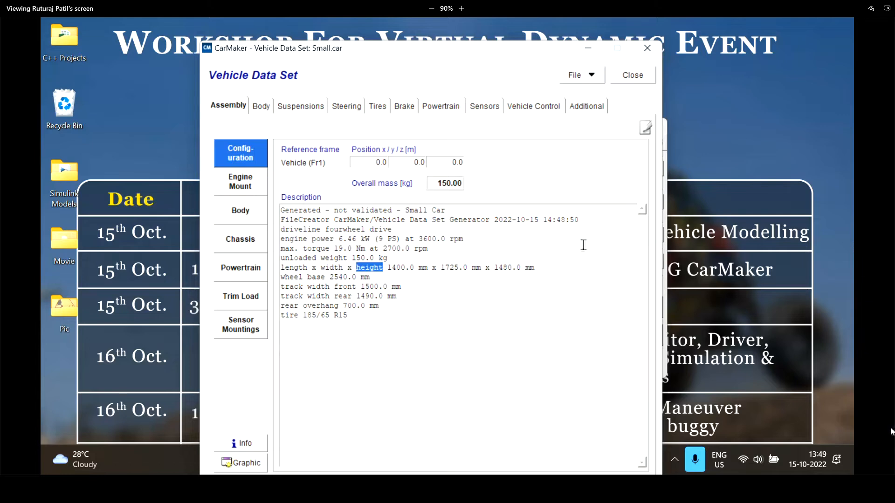
Switch to the browser and show the CarMaker Axis Systems section in ReferenceManual.pdf
click(722, 343)
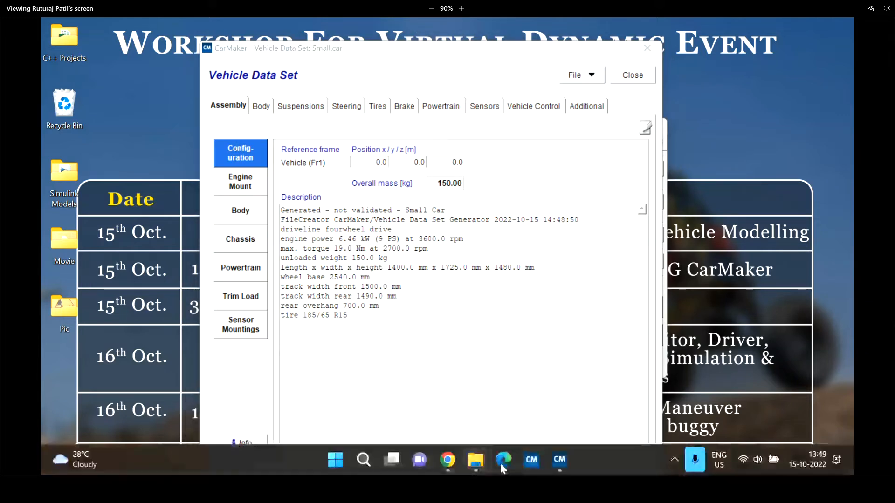
click(505, 461)
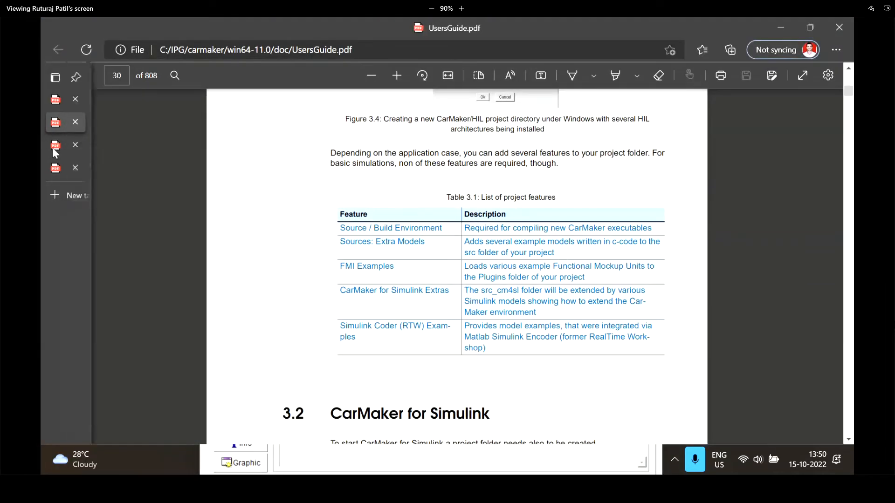
click(52, 146)
scroll(701, 286, down, 1)
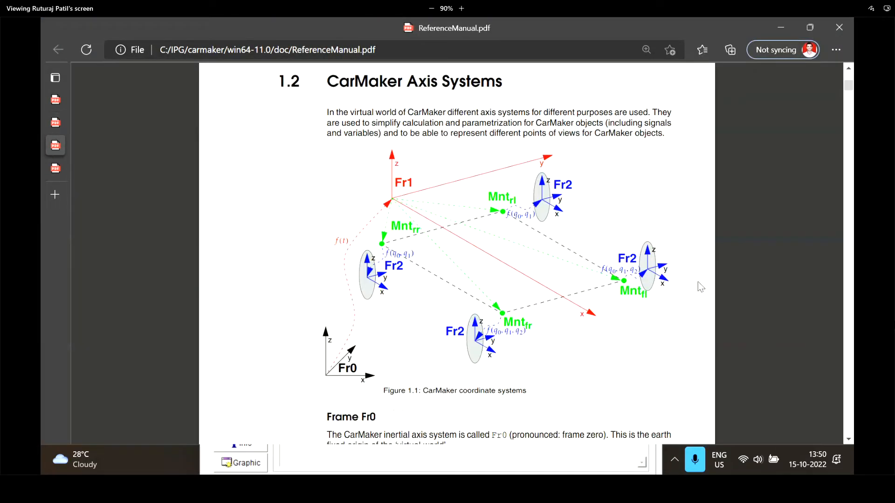
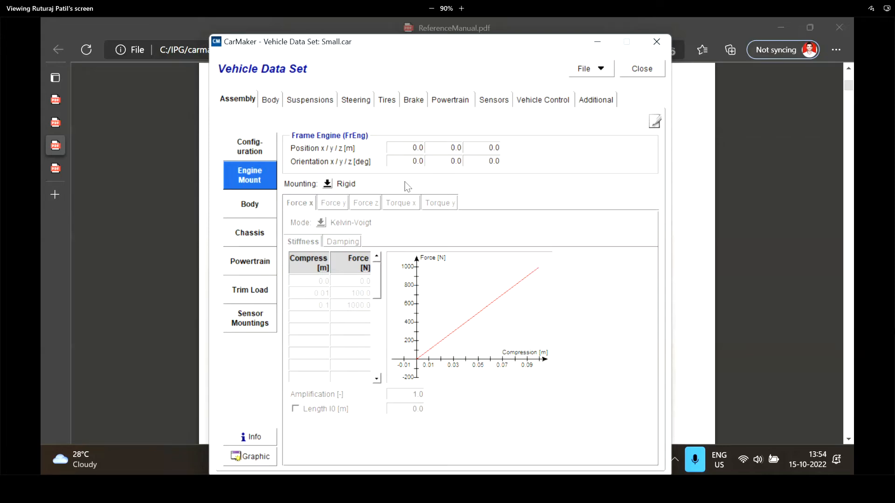
Set the engine mounting to Generalized Joint Force and check which modes are available for Force x
click(329, 184)
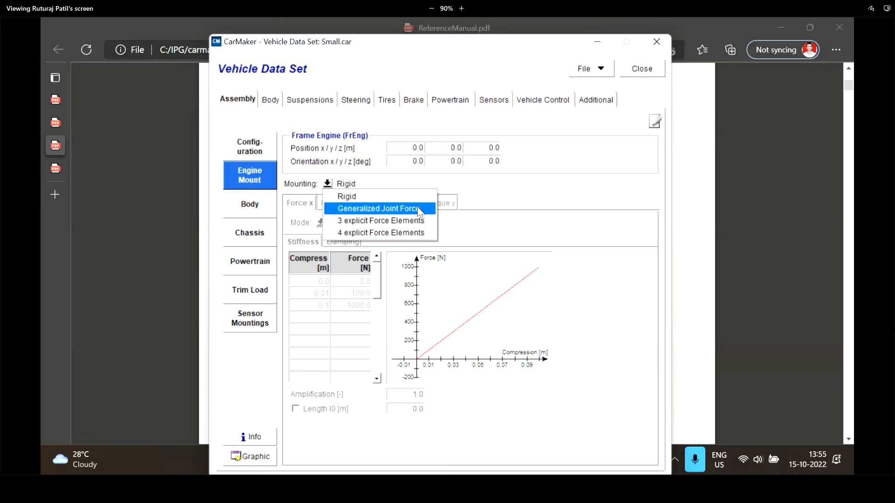
click(419, 210)
click(327, 184)
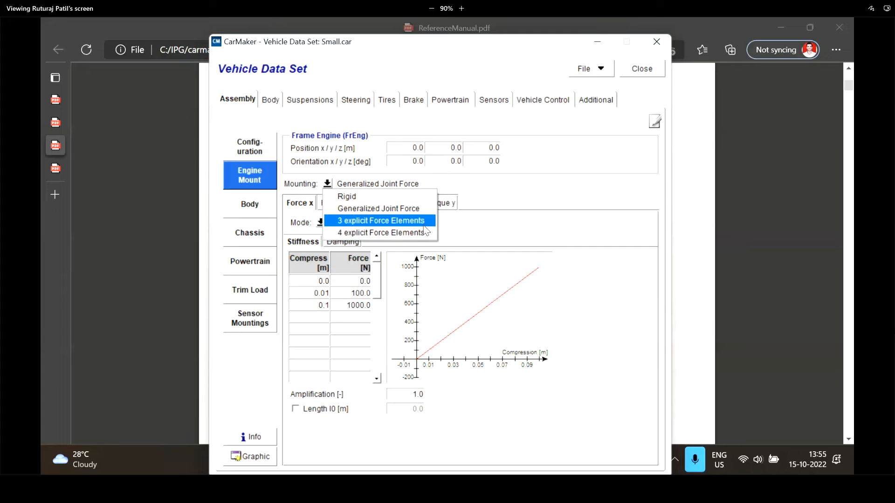
click(535, 198)
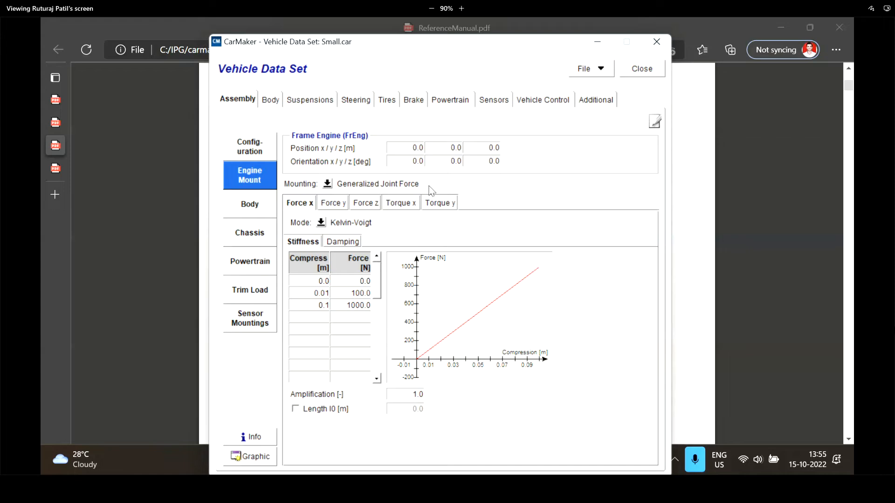
click(321, 223)
click(473, 224)
click(323, 224)
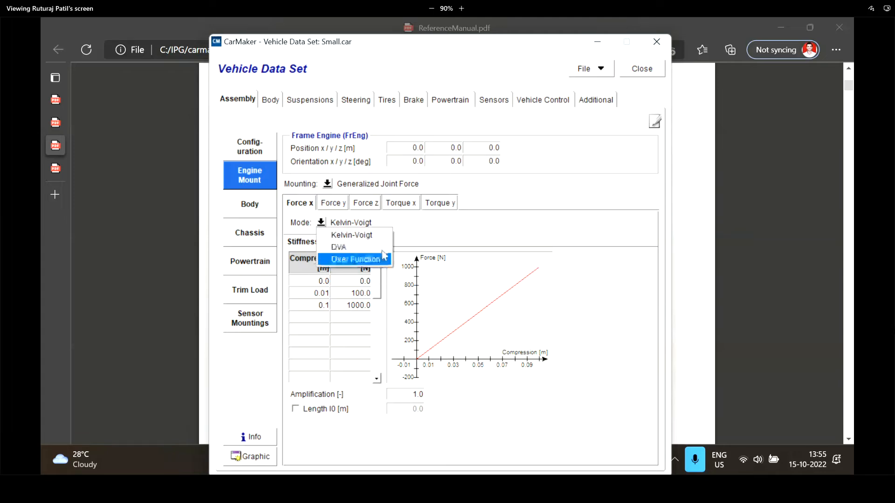
click(445, 231)
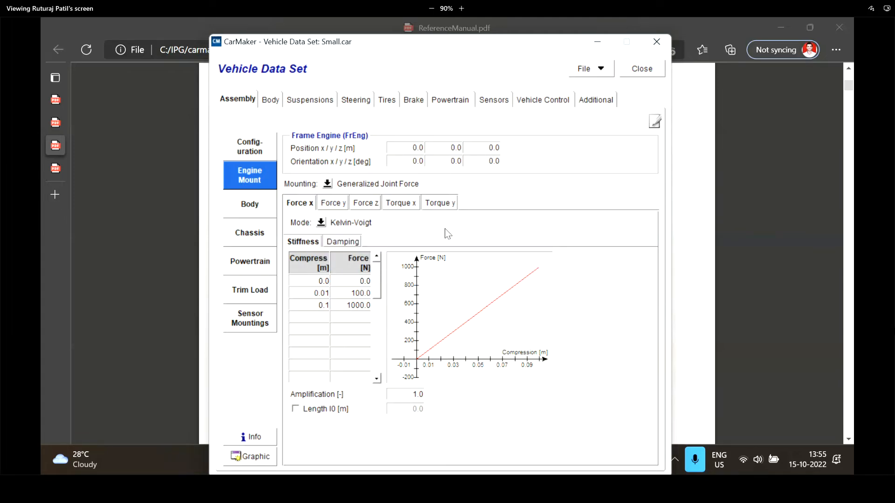
Go to page 123 of ReferenceManual.pdf and examine the vehicle engine modelling figure in section 10.1
mouse_move(60, 140)
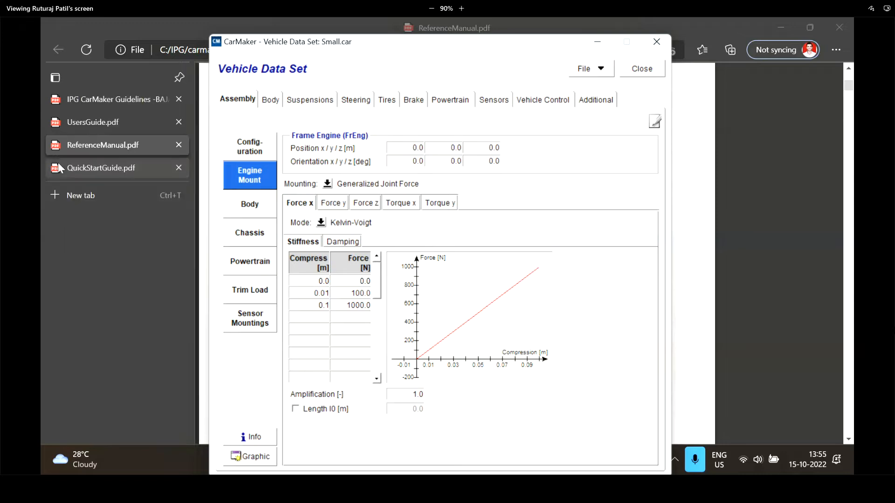
click(107, 146)
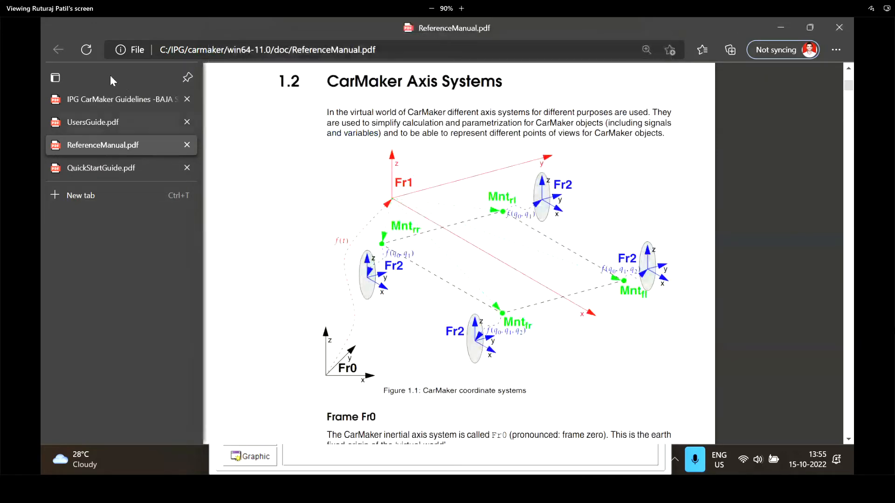
mouse_move(119, 67)
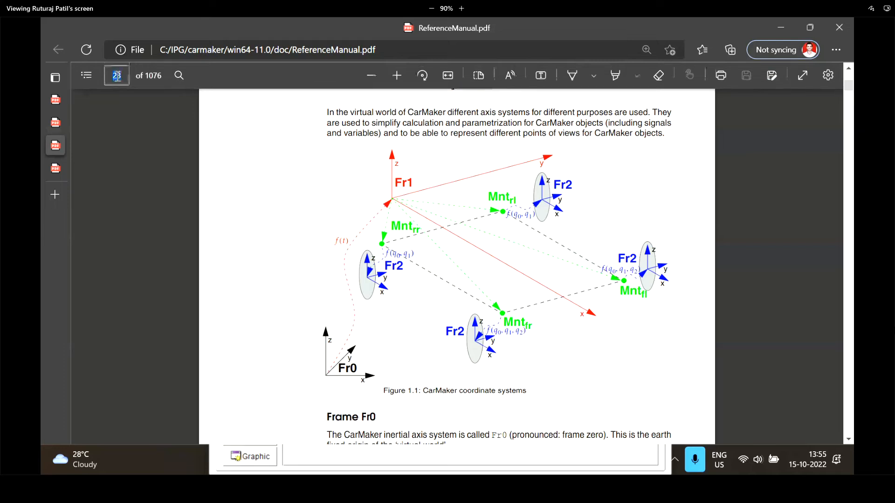
click(116, 75)
text(123)
key(Return)
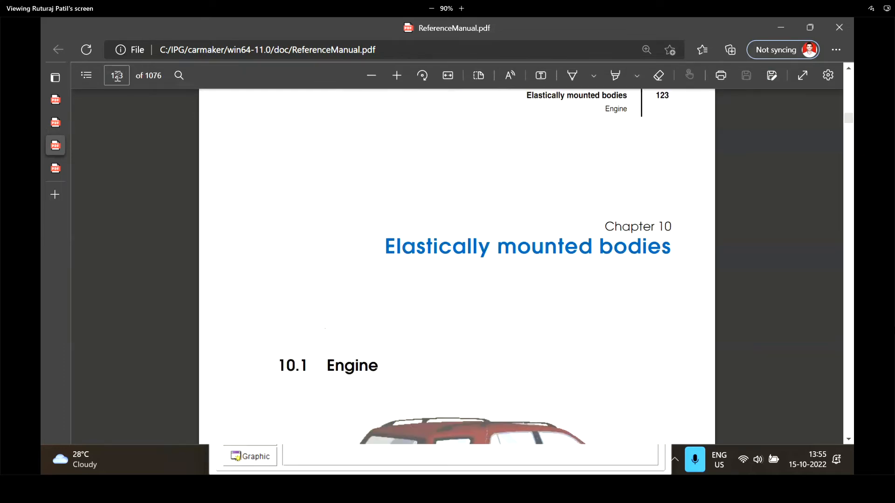
scroll(543, 256, down, 6)
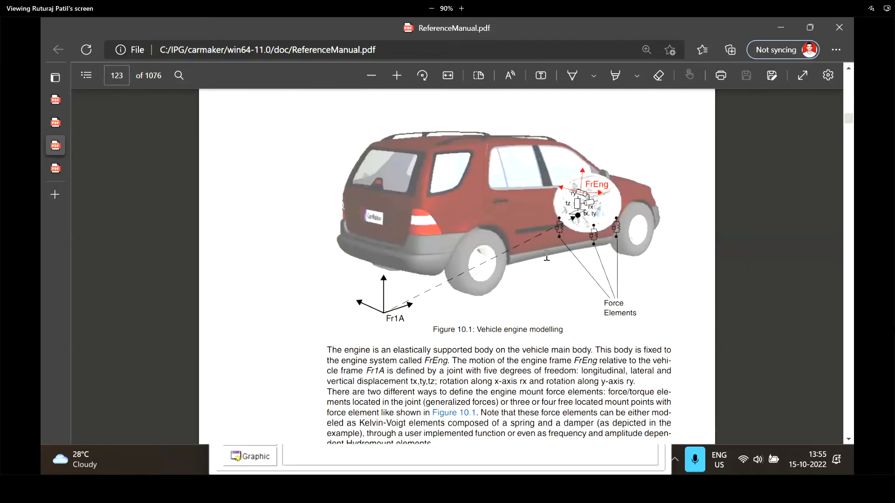
scroll(546, 257, up, 1)
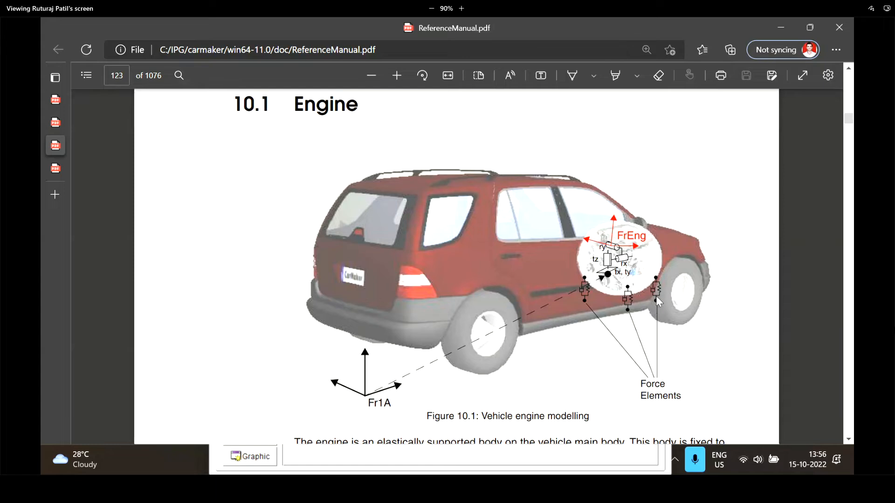
Go to page 296 of UsersGuide.pdf and read the Engine Mount section with its parameterization figure
mouse_move(63, 173)
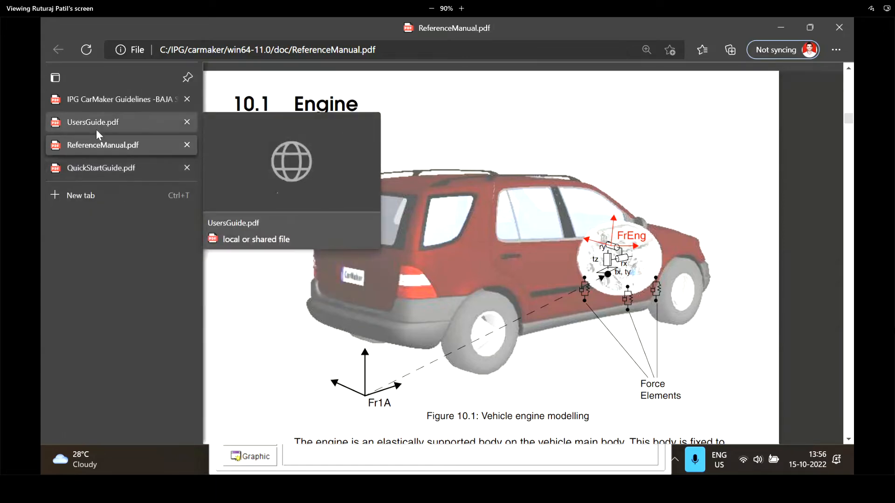
click(96, 129)
click(116, 75)
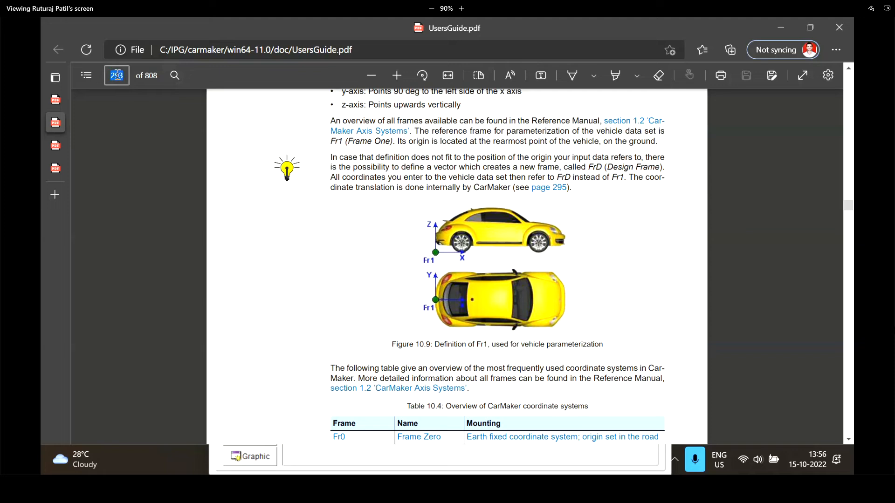
key(BackSpace)
text(296)
key(Return)
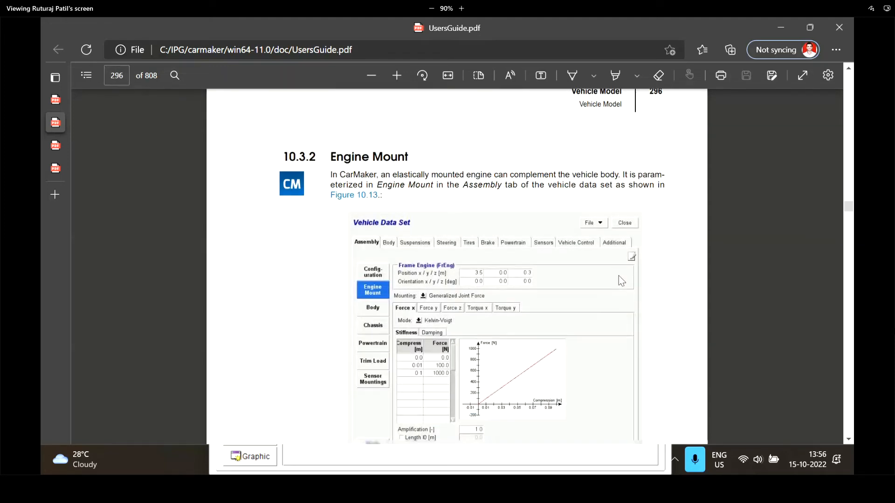
scroll(619, 276, down, 5)
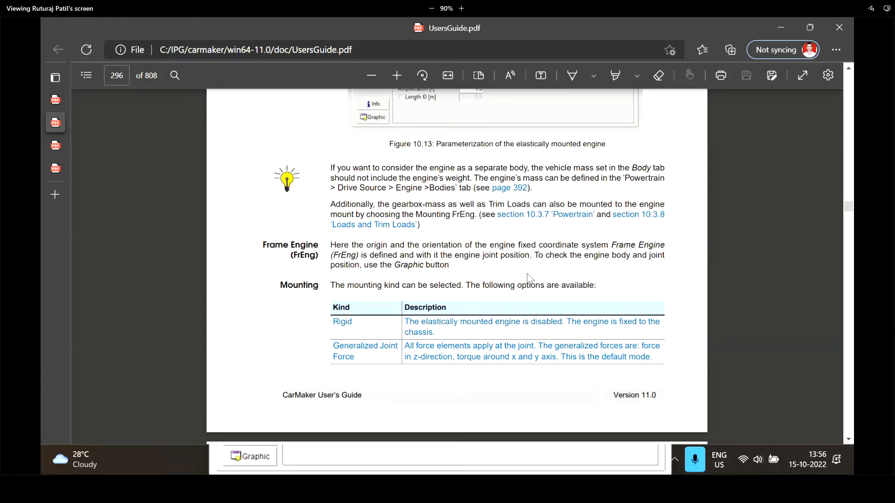
scroll(530, 280, up, 5)
scroll(530, 280, down, 5)
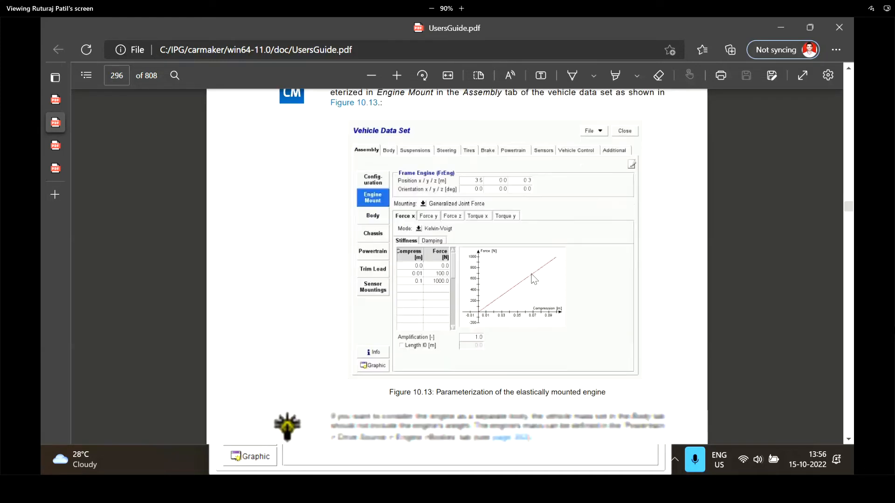
scroll(533, 275, down, 3)
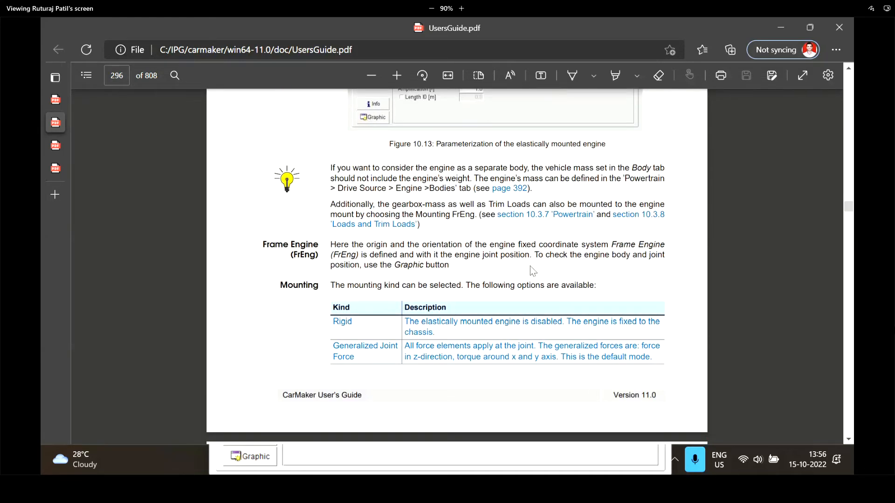
Read the remaining mounting kinds and the Generalized Joint Force mode descriptions on page 297
scroll(597, 260, down, 3)
scroll(559, 257, down, 4)
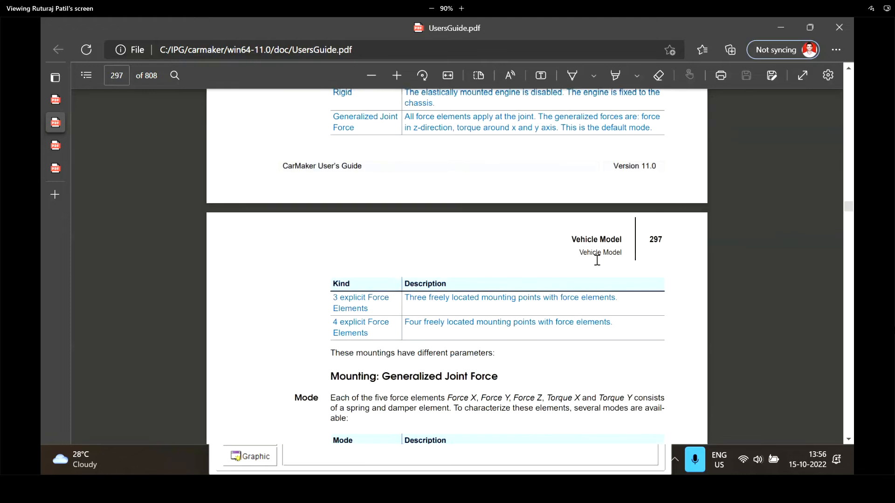
scroll(381, 220, down, 2)
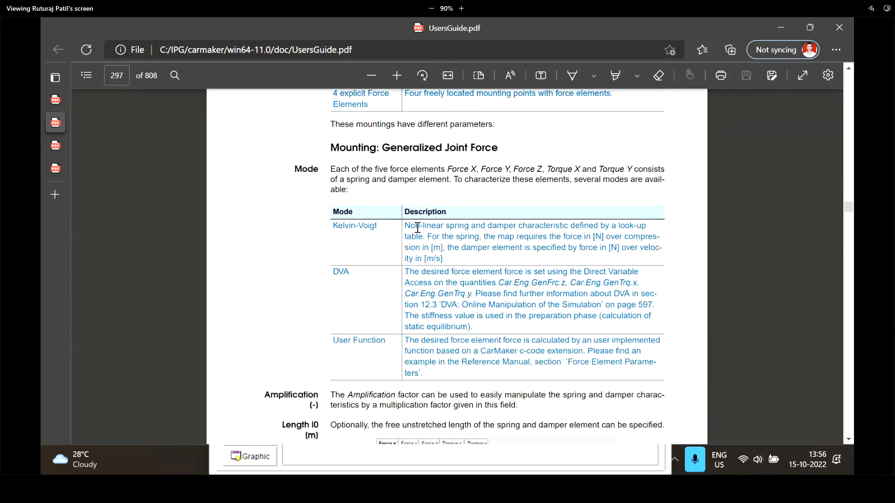
drag(341, 227, 421, 226)
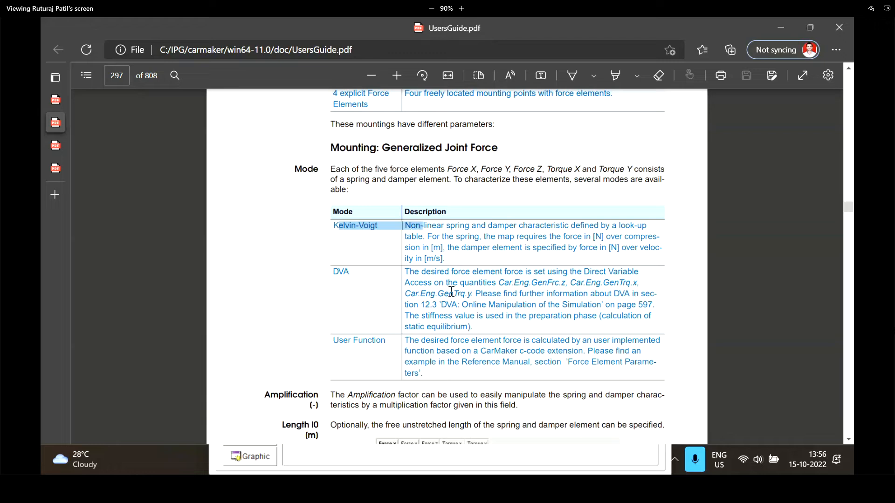
click(507, 263)
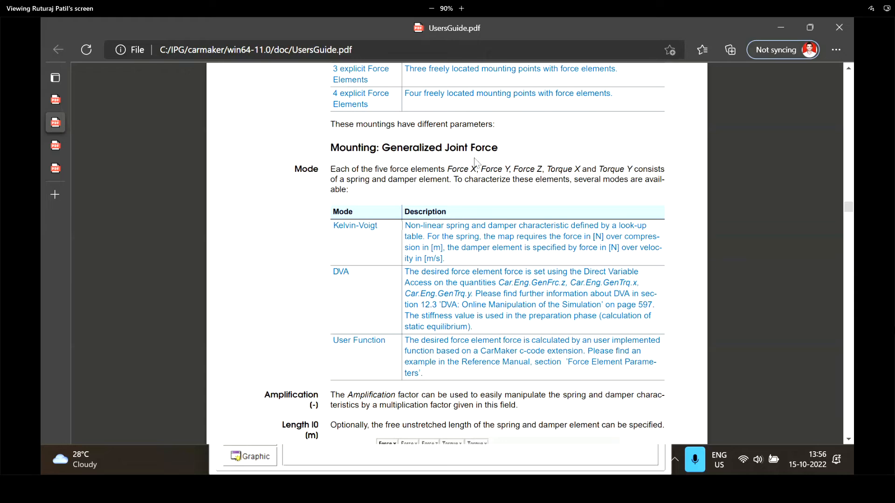
scroll(548, 186, down, 3)
scroll(511, 188, up, 2)
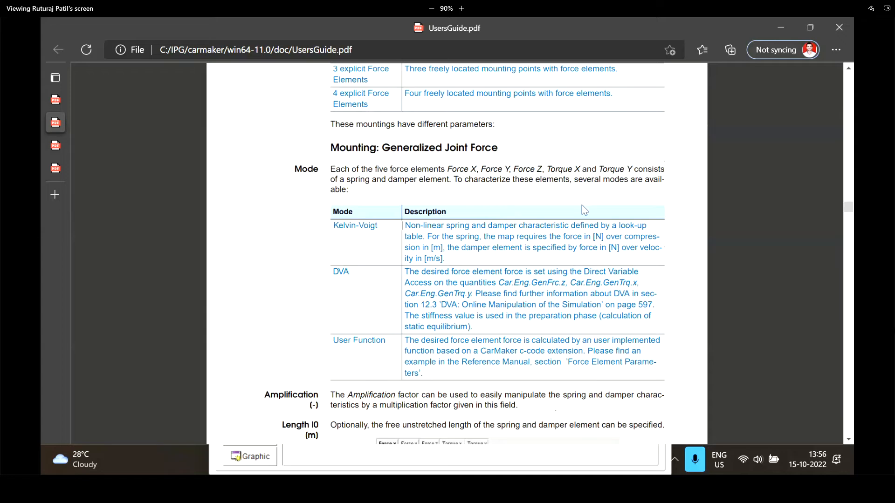
Switch back to the CarMaker vehicle data set and compare the damping and stiffness tables of Force x
key(alt+Tab)
key(Tab)
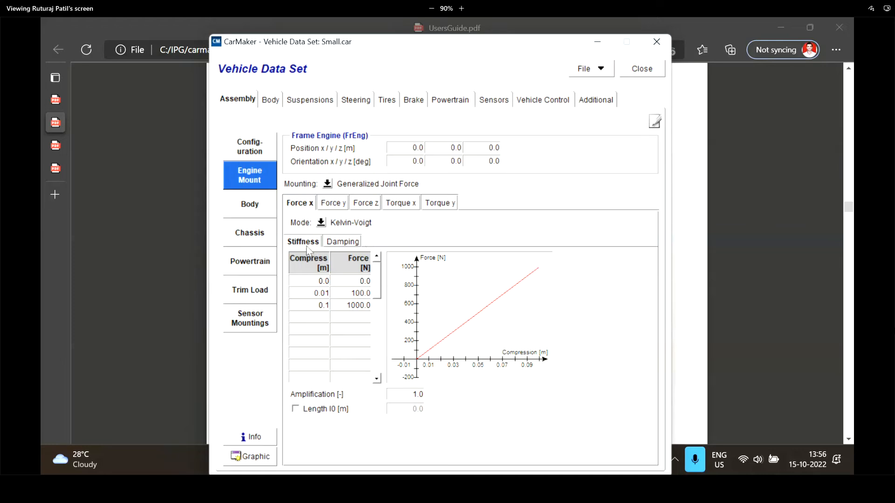
click(348, 242)
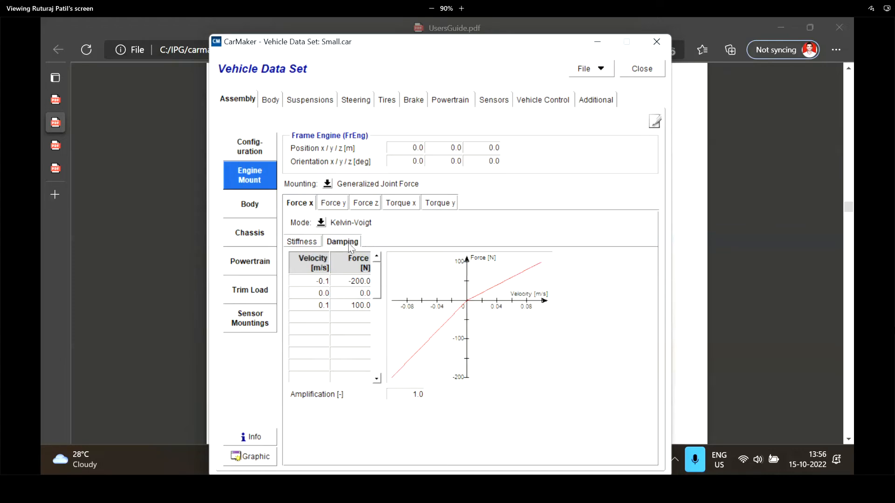
click(316, 243)
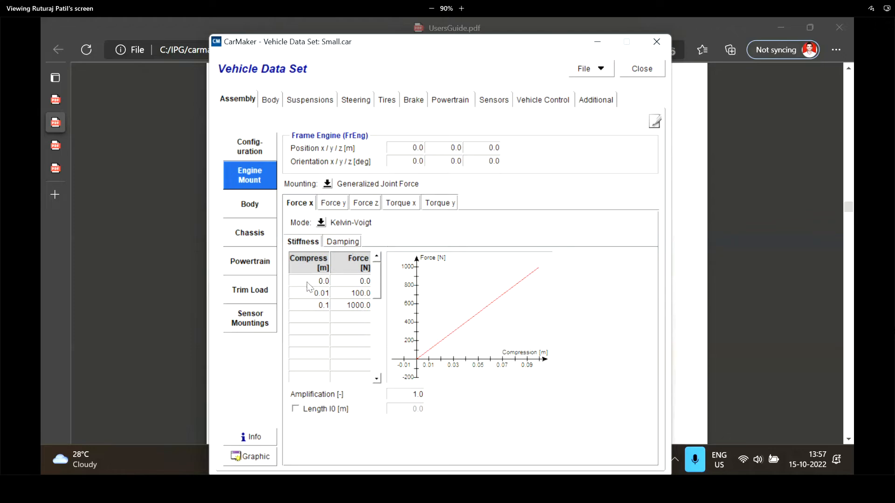
click(355, 329)
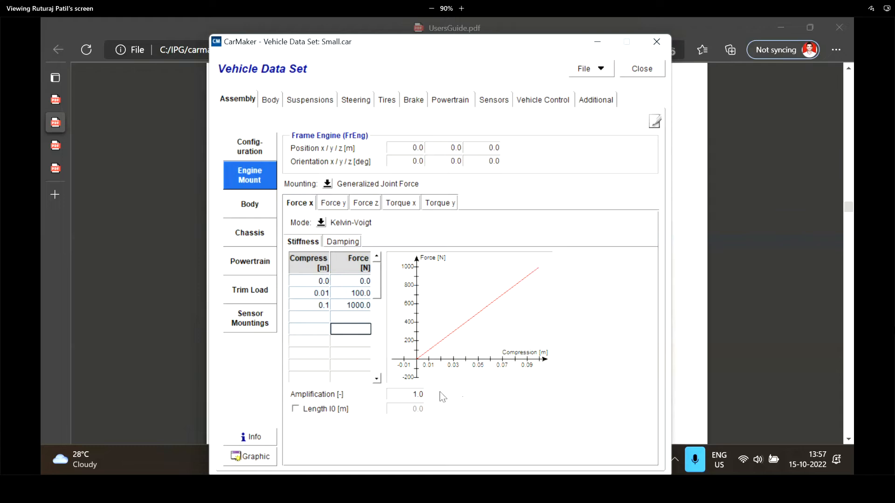
Set the Force x stiffness amplification to 2 and return the engine mounting to Rigid
double_click(419, 394)
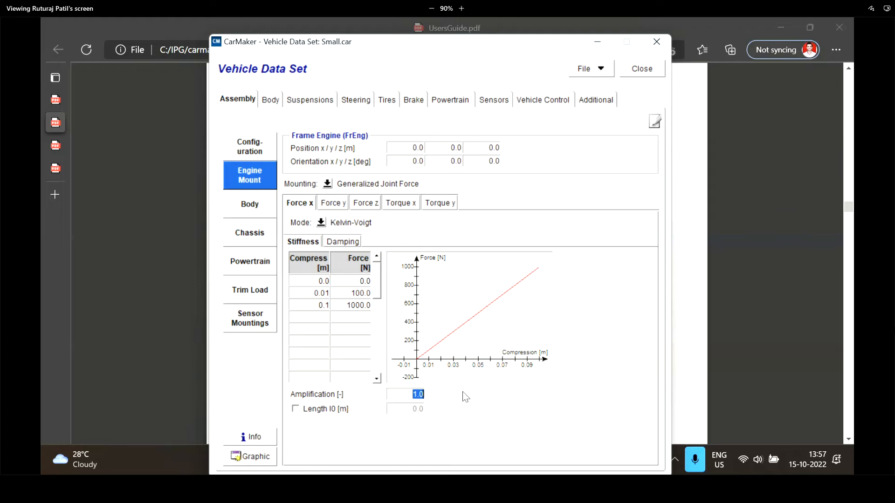
text(2)
click(296, 409)
click(296, 410)
click(327, 184)
click(373, 196)
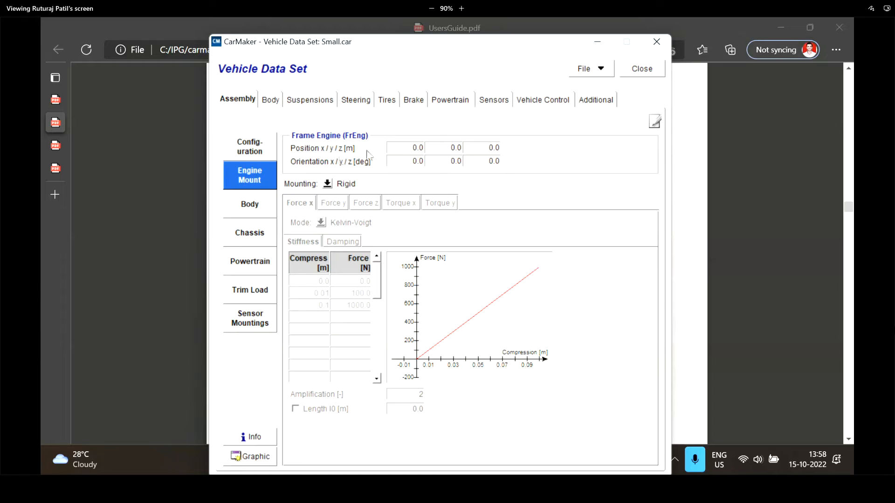
Examine the x, y and z position of the vehicle reference frame Fr1 in the assembly configuration
click(265, 149)
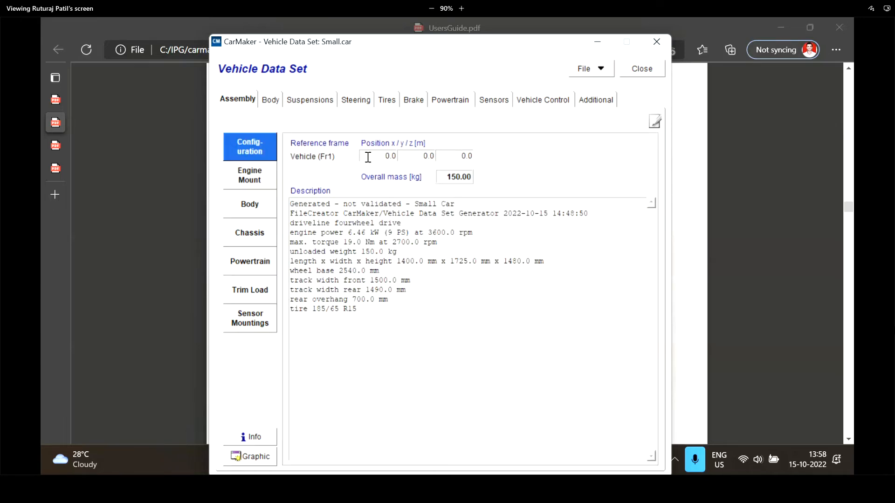
drag(384, 155, 438, 155)
double_click(433, 156)
double_click(470, 156)
drag(386, 157, 410, 156)
Review the engine frame position and orientation and the available mounting kinds of the engine mount
click(249, 179)
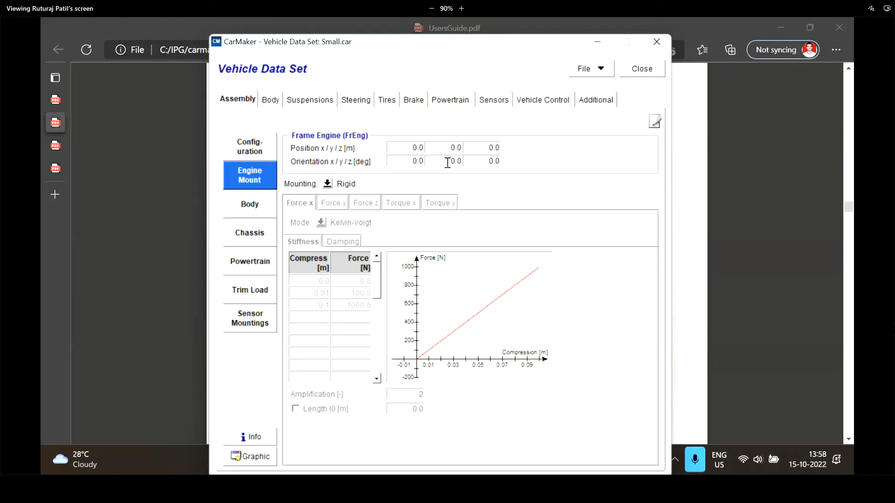
click(328, 184)
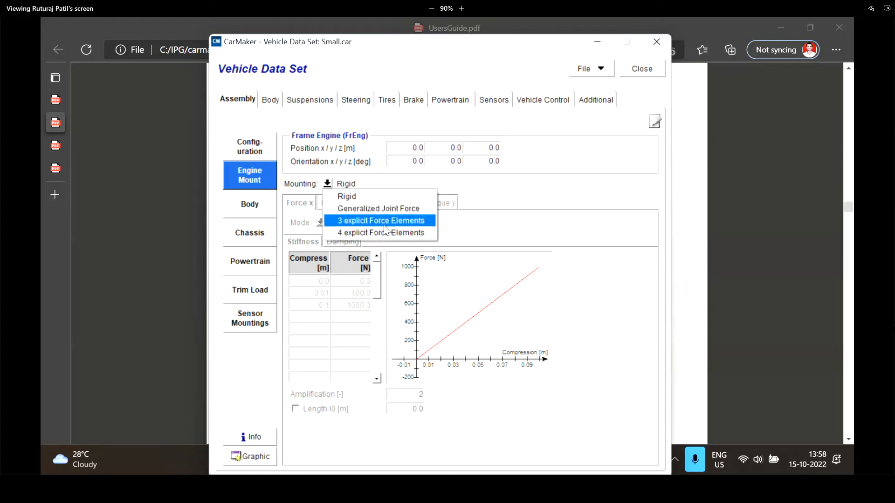
click(514, 192)
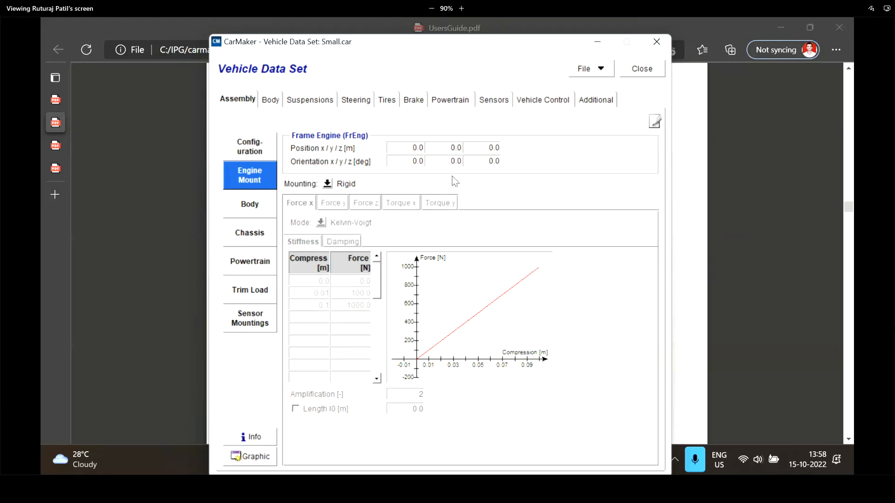
Examine the hitch, jack and virtual force positions in the body assembly, focusing on the hitch coordinates
click(264, 212)
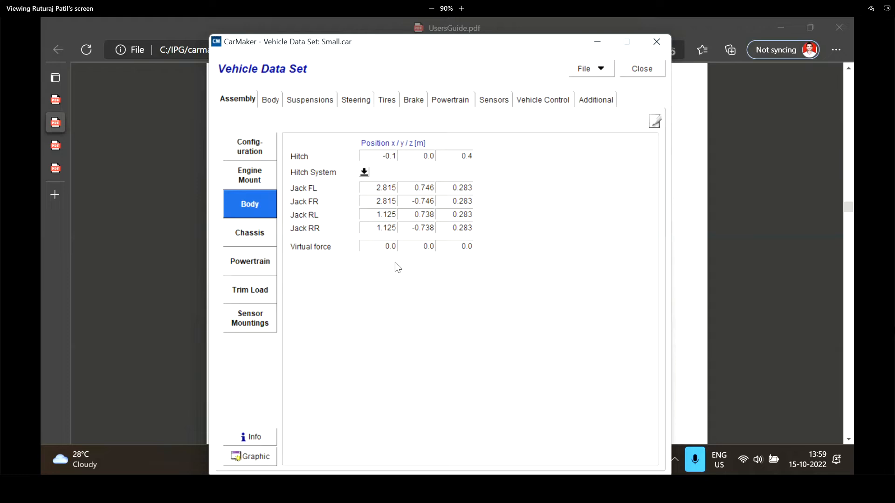
drag(381, 158, 541, 184)
click(427, 156)
double_click(384, 157)
Show the Bodies graphic for the chassis assembly and inspect the front-right wheel's coordinates in it
click(260, 238)
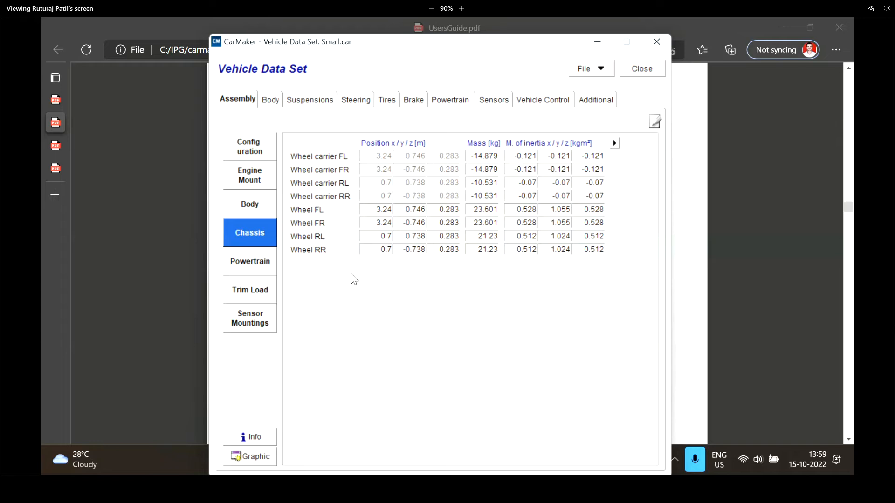
click(255, 456)
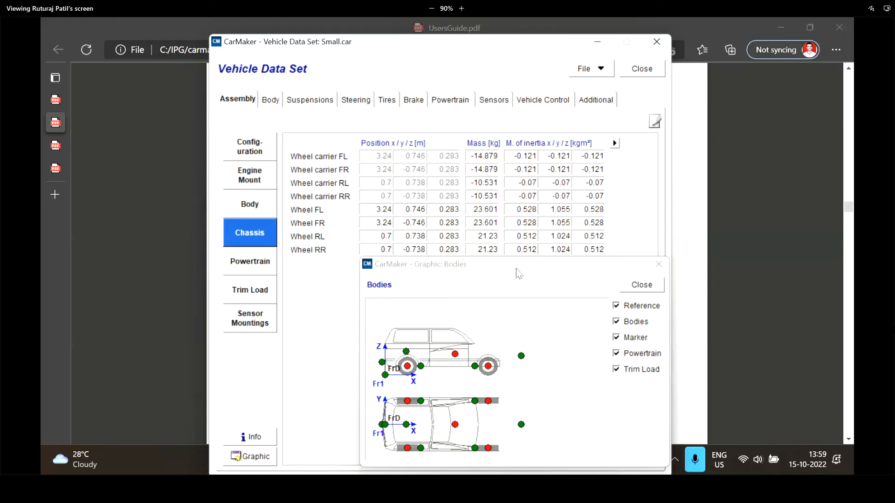
drag(516, 268, 489, 165)
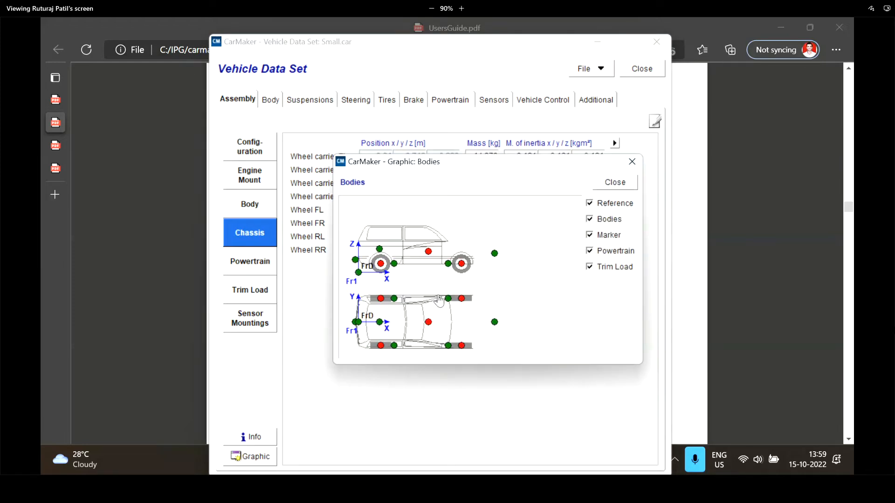
mouse_move(449, 300)
drag(466, 163, 470, 136)
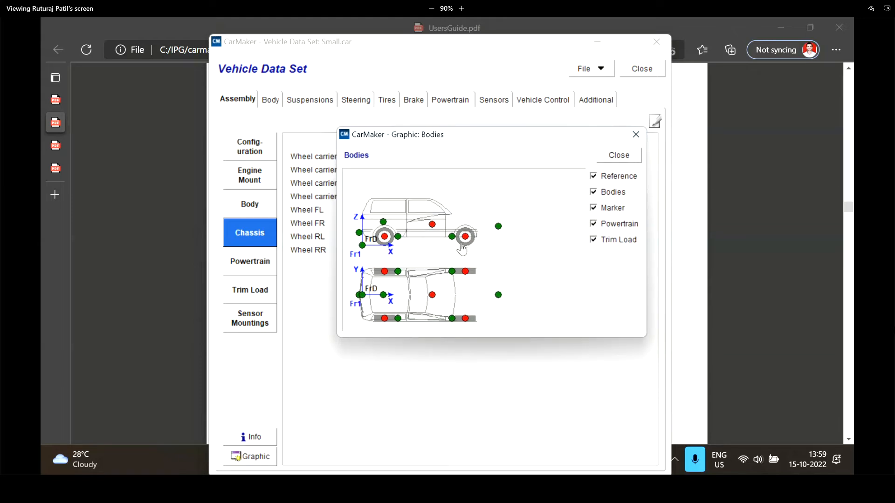
mouse_move(466, 238)
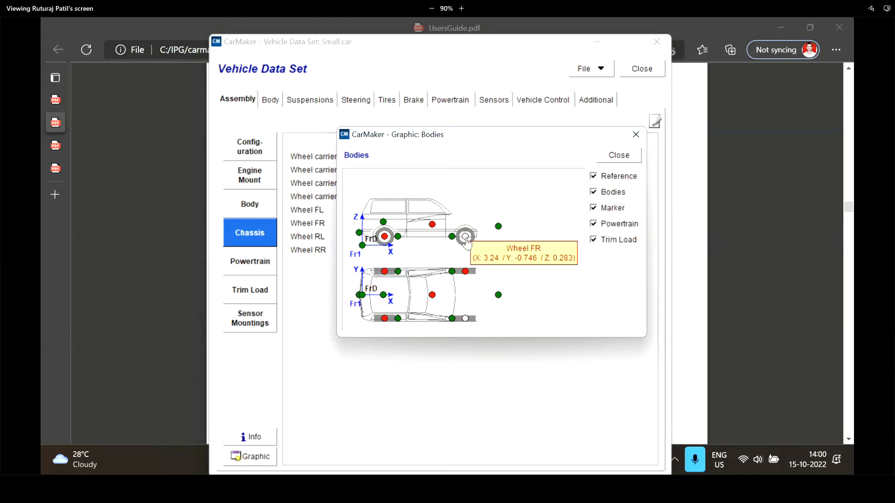
Compare the wheel positions in the chassis table with the markers in the Bodies graphic, then close the graphic
drag(485, 135, 677, 140)
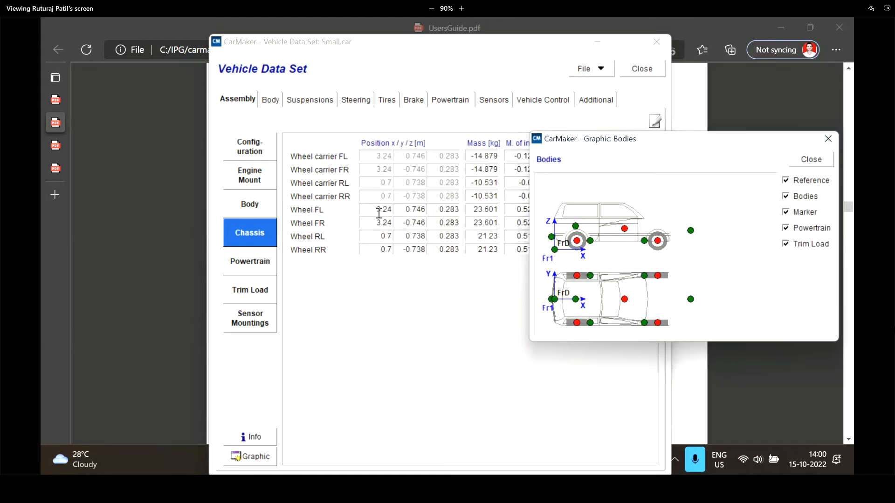
click(449, 237)
mouse_move(658, 244)
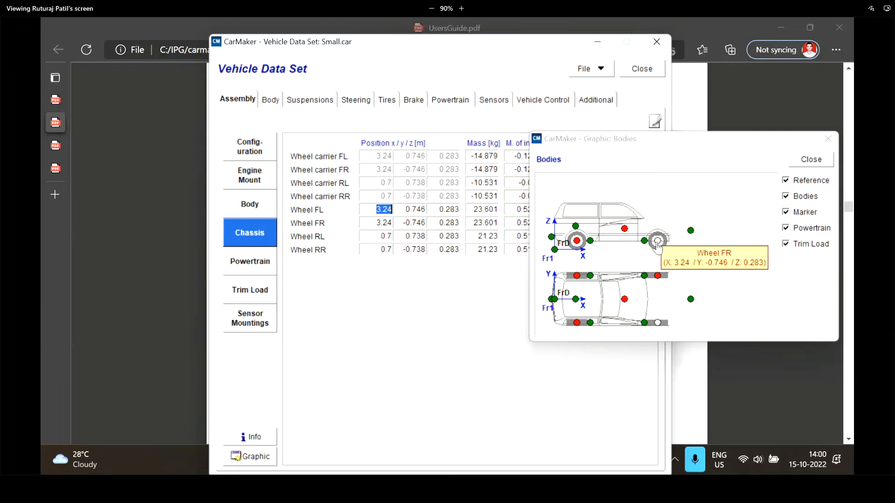
mouse_move(646, 278)
mouse_move(551, 300)
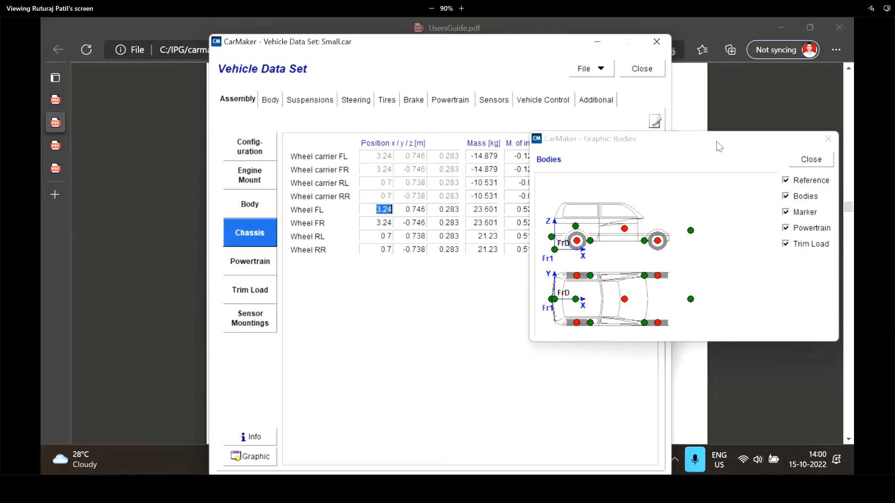
drag(716, 140, 517, 175)
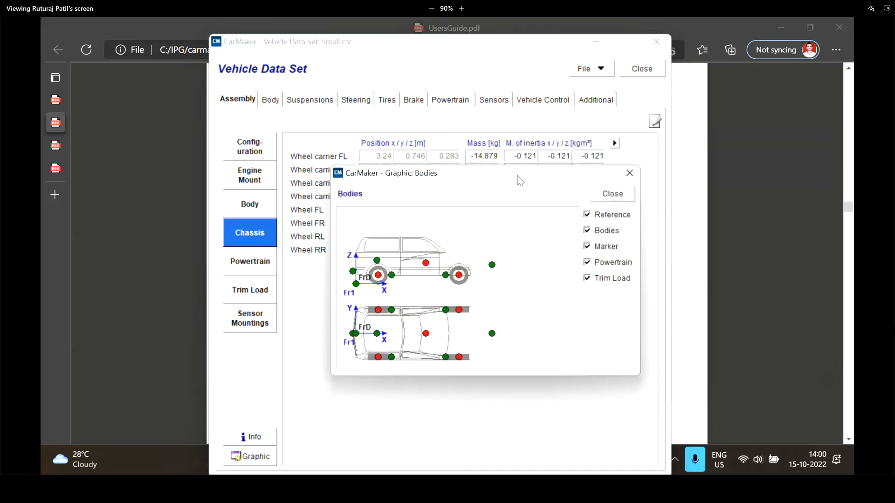
click(618, 197)
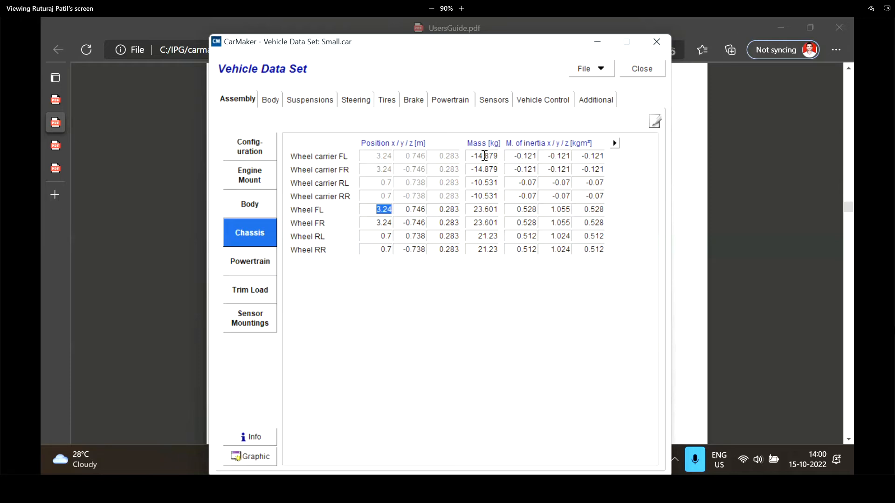
Examine the mass and the x, y and z moments of inertia of Wheel carrier FL
drag(484, 156, 487, 156)
double_click(515, 155)
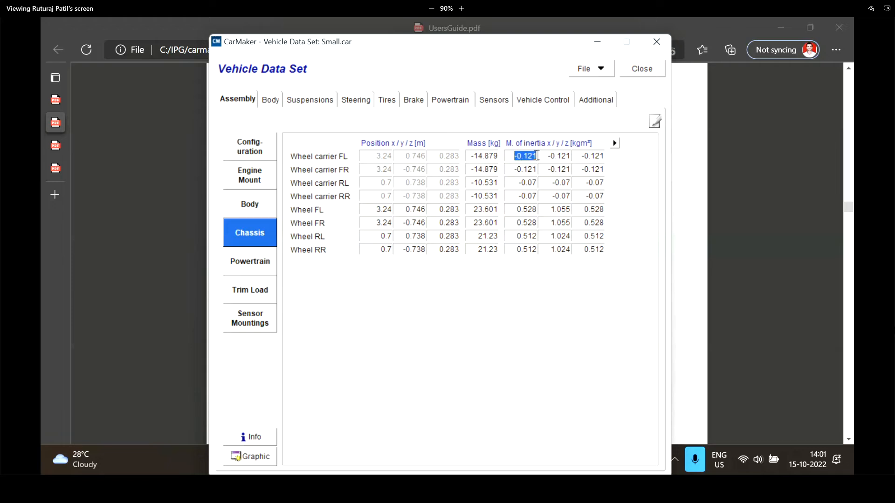
drag(553, 155, 585, 155)
double_click(592, 157)
double_click(527, 155)
click(565, 156)
Check the wheel carriers' products of inertia and the moments of inertia of Wheel FL
click(614, 144)
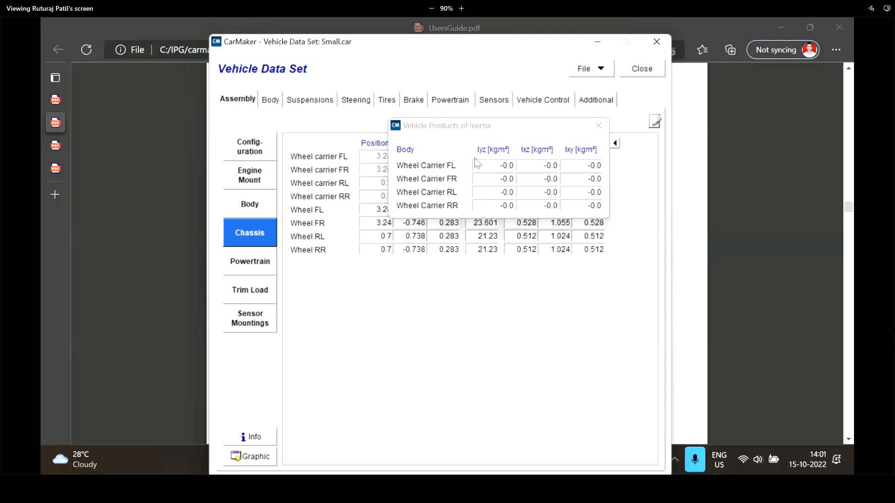
click(489, 162)
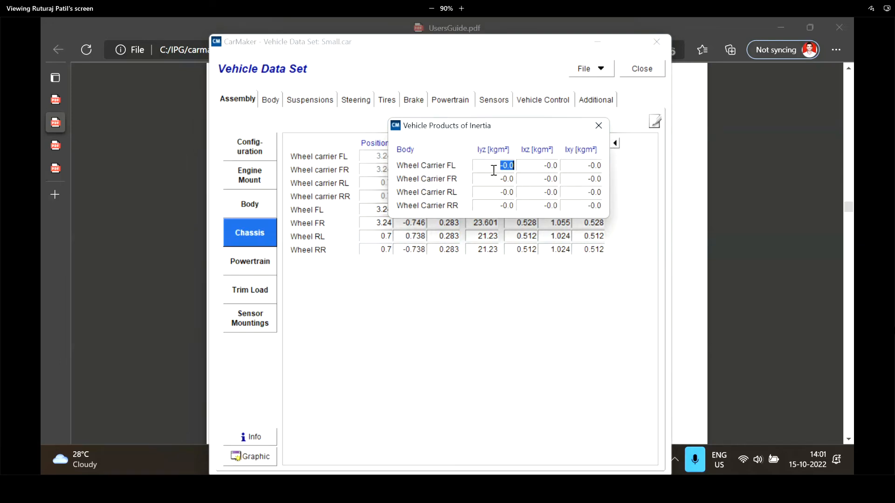
click(600, 127)
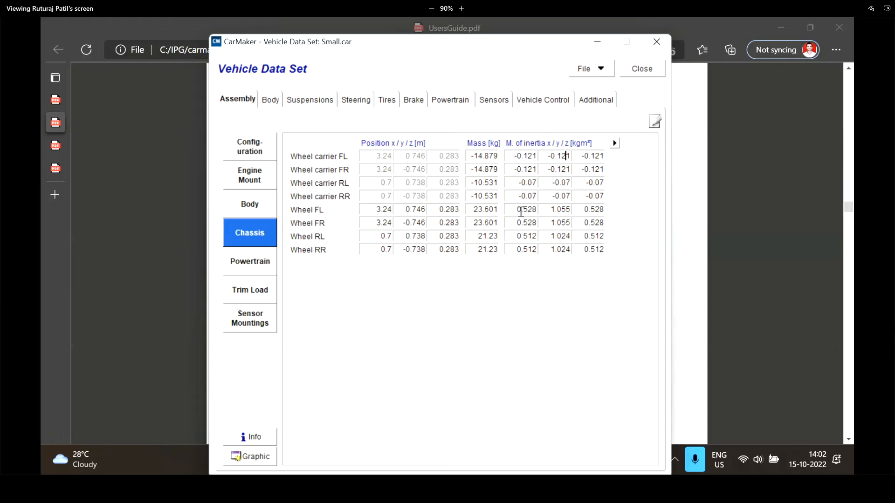
drag(518, 209, 558, 209)
Review the powertrain assembly parameters and the reference frame options available for the Drive source 0 engine
click(264, 262)
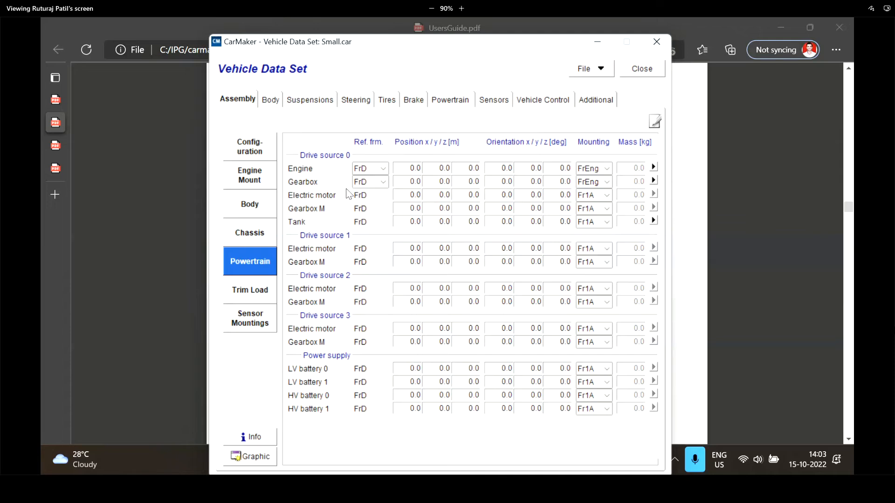
click(382, 169)
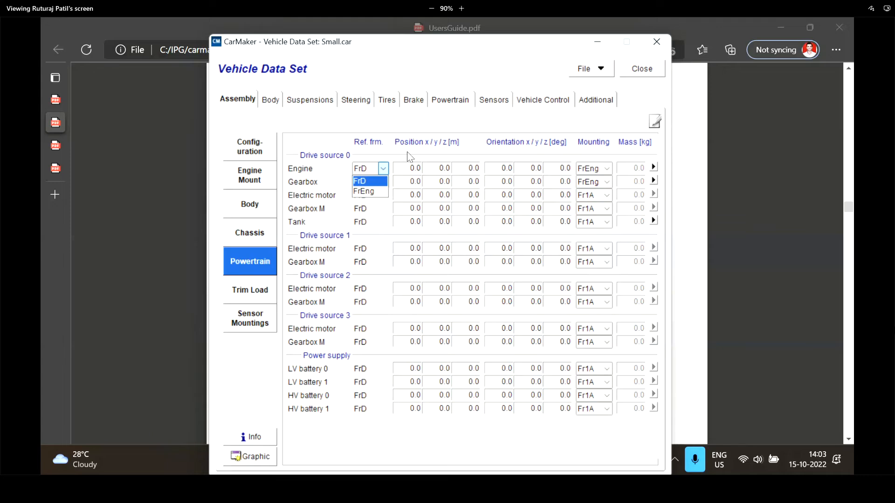
click(408, 156)
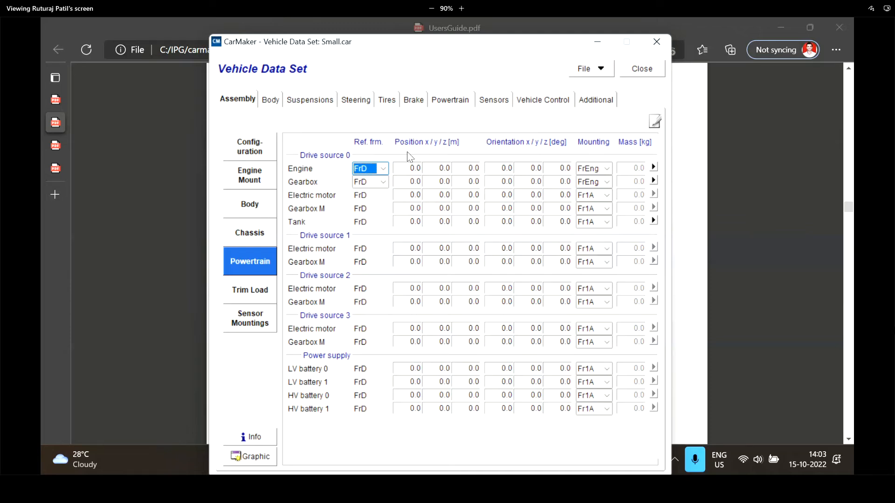
Switch to the CarMaker User's Guide and find section 10.3.7 Powertrain on page 303
mouse_move(61, 148)
click(723, 156)
click(120, 76)
text(303)
key(Return)
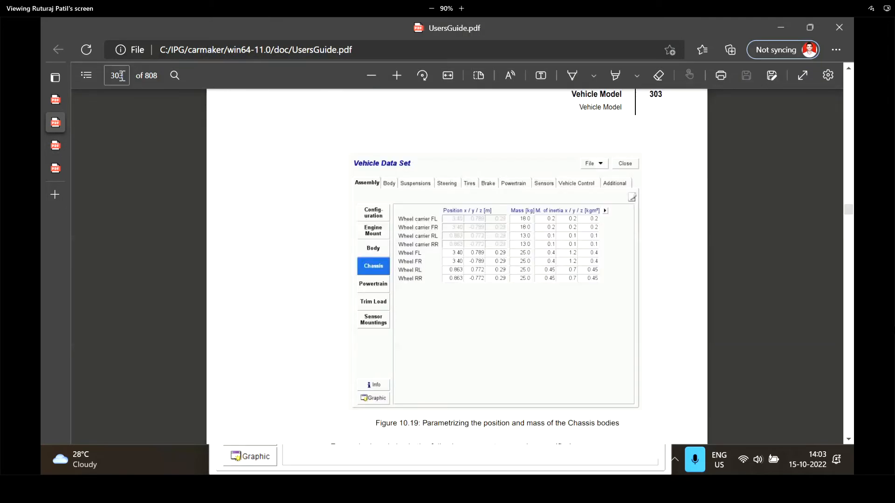
scroll(473, 263, down, 12)
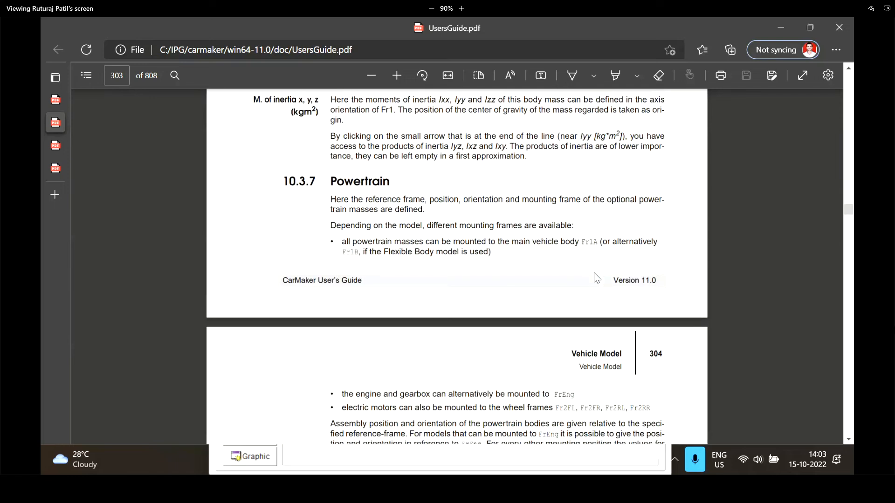
scroll(594, 280, up, 6)
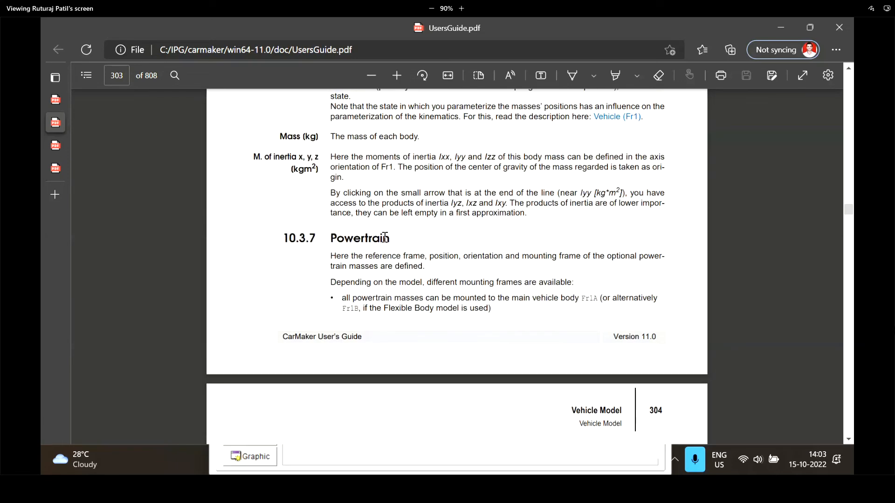
Read the powertrain mounting frame descriptions, highlighting the line about mounting the engine and gearbox to FrEng
double_click(384, 238)
scroll(354, 195, down, 3)
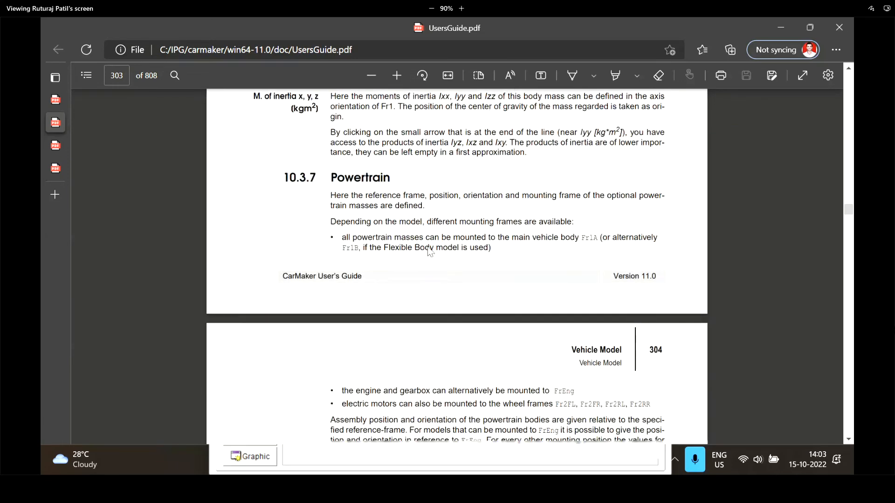
drag(333, 168, 650, 350)
click(534, 339)
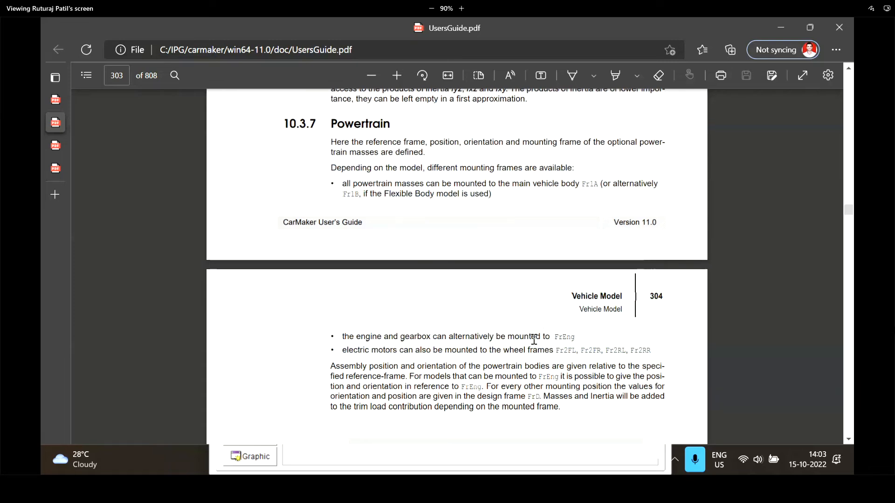
scroll(541, 321, down, 1)
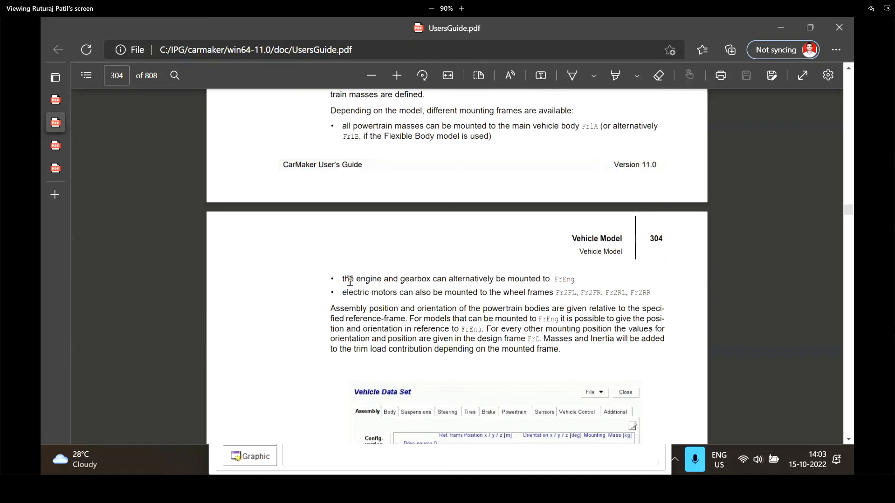
drag(343, 280, 586, 286)
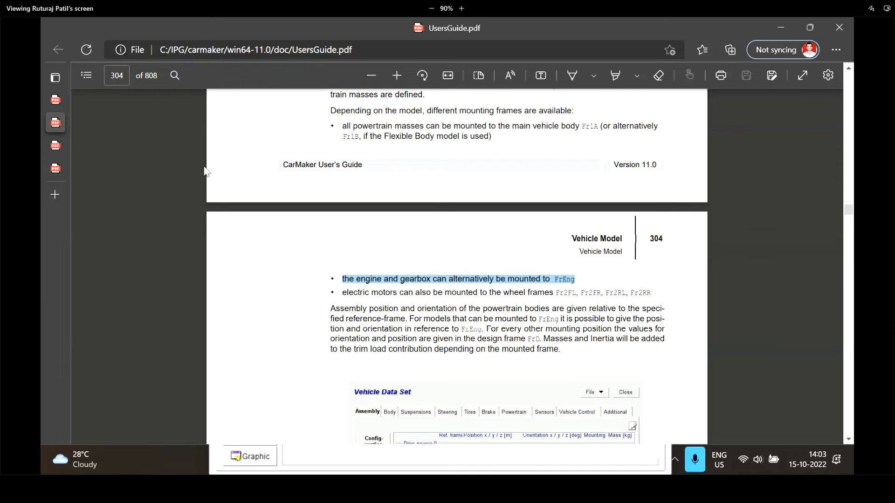
Back in the CarMaker vehicle data set, set the mass of the Drive source 0 engine body to 27 kg
key(alt+Tab)
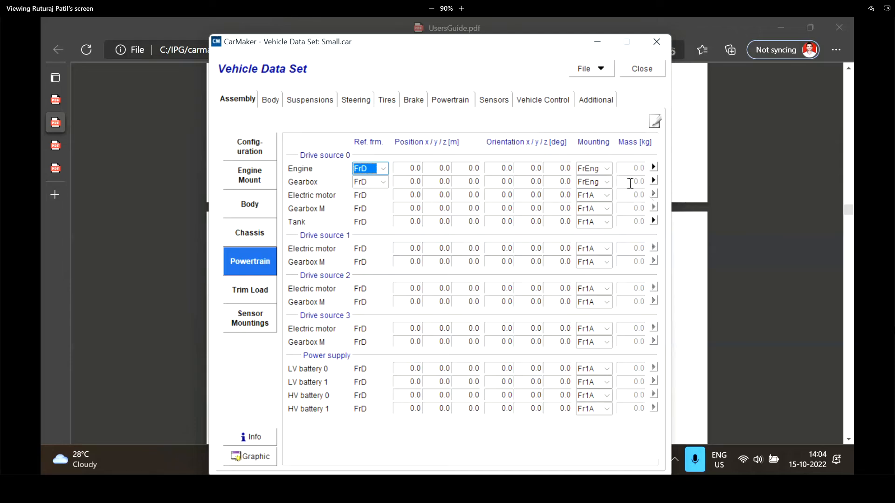
click(652, 169)
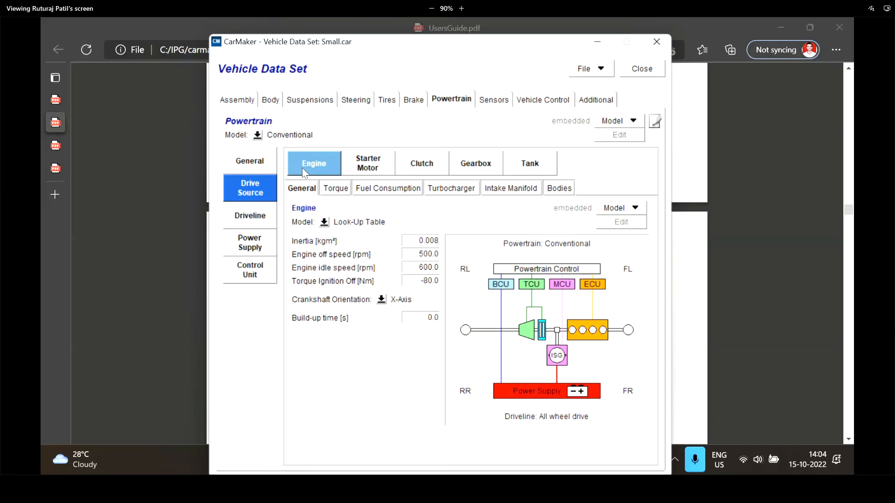
click(552, 194)
double_click(432, 220)
text(27)
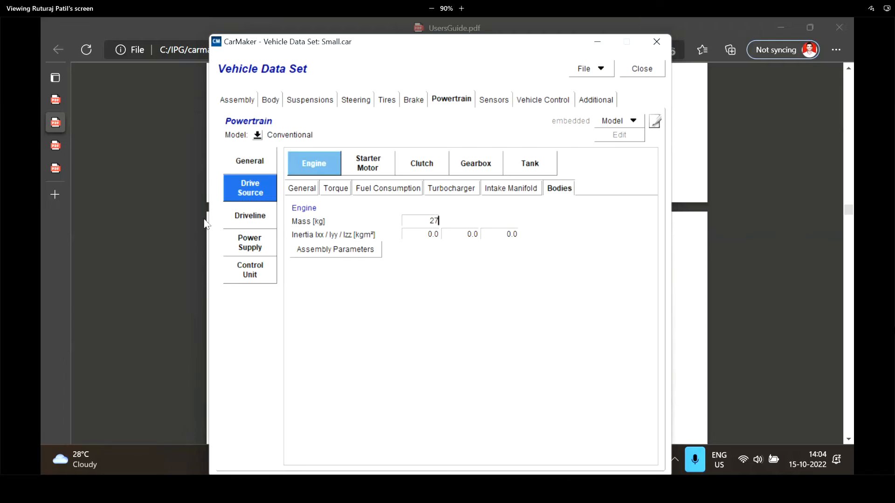
double_click(426, 220)
Switch to the IPG CarMaker Guidelines for BAJA SAEINDIA 2022 and skim its opening pages
click(42, 93)
click(56, 99)
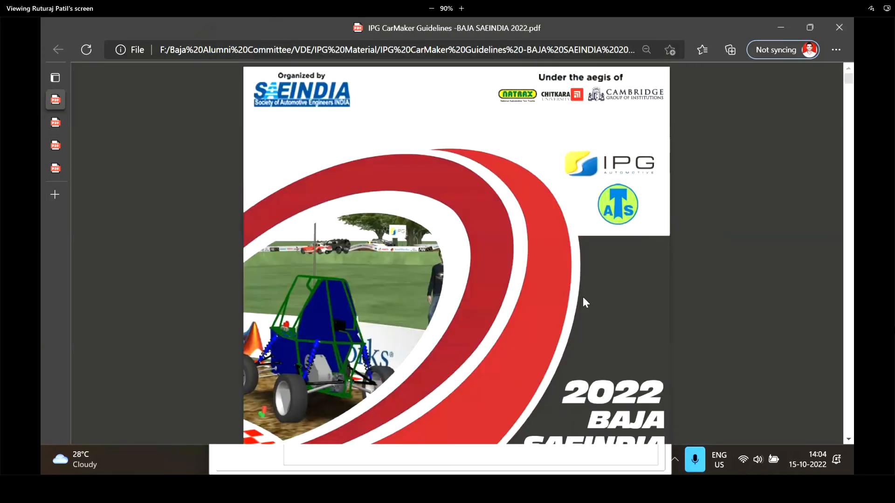
scroll(583, 297, down, 5)
scroll(650, 309, up, 2)
scroll(650, 309, down, 5)
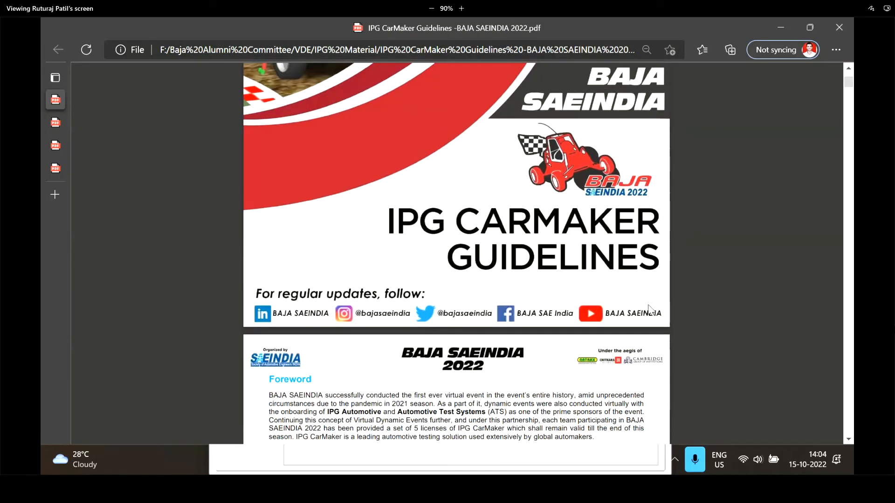
Return to the CarMaker vehicle data set and review the engine's Ixx, Iyy and Izz inertia and mass fields
key(alt+Tab)
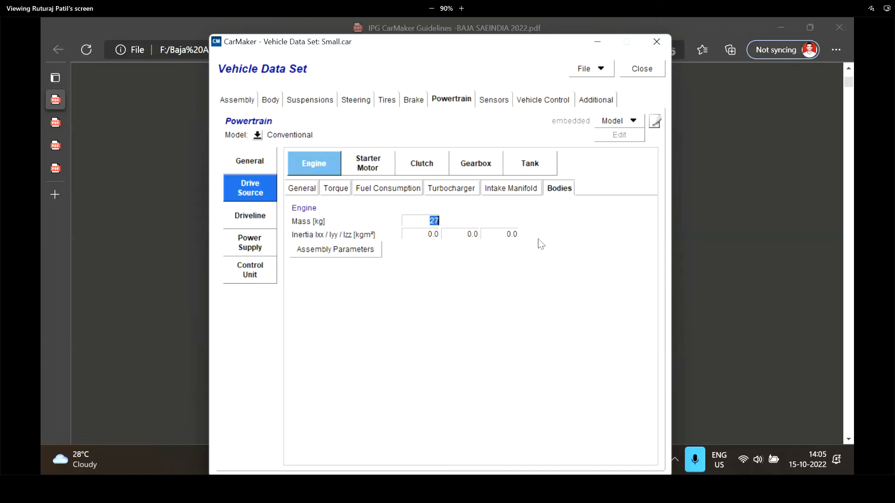
click(432, 234)
double_click(432, 234)
double_click(473, 234)
double_click(509, 234)
double_click(435, 220)
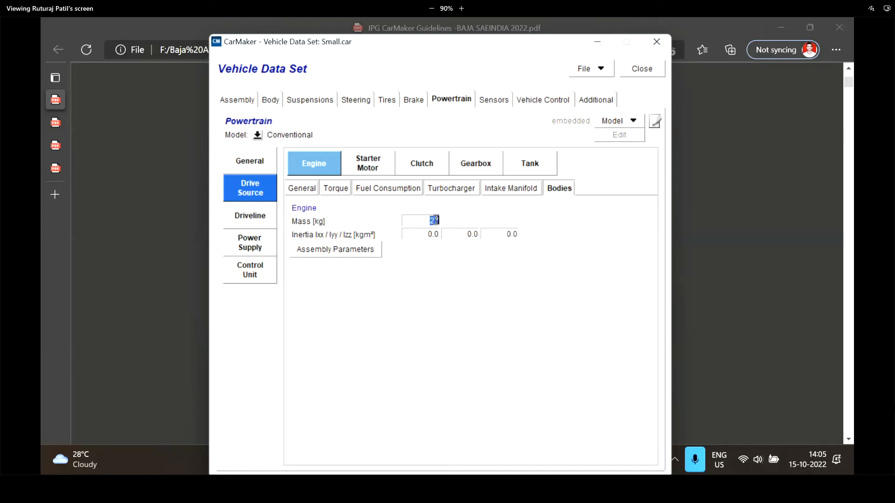
Return to the powertrain assembly parameters, then bring up the CarMaker main window and show its list of help manuals
click(367, 250)
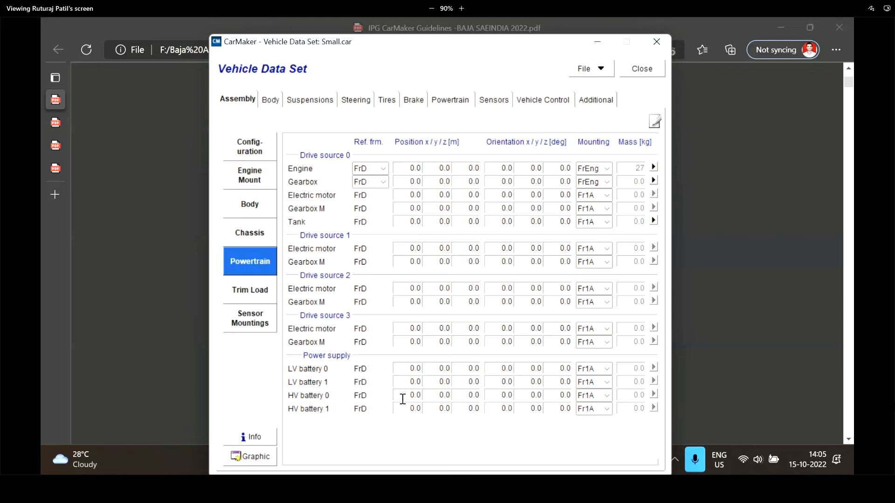
key(alt+Tab)
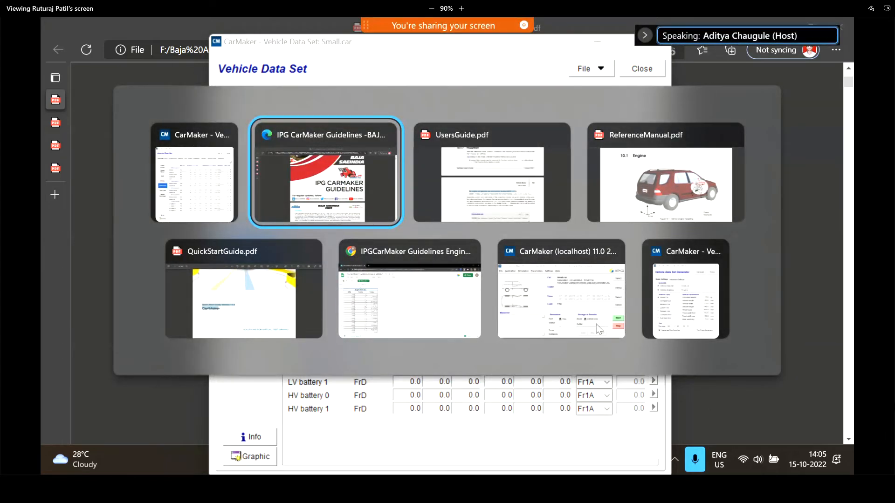
click(561, 309)
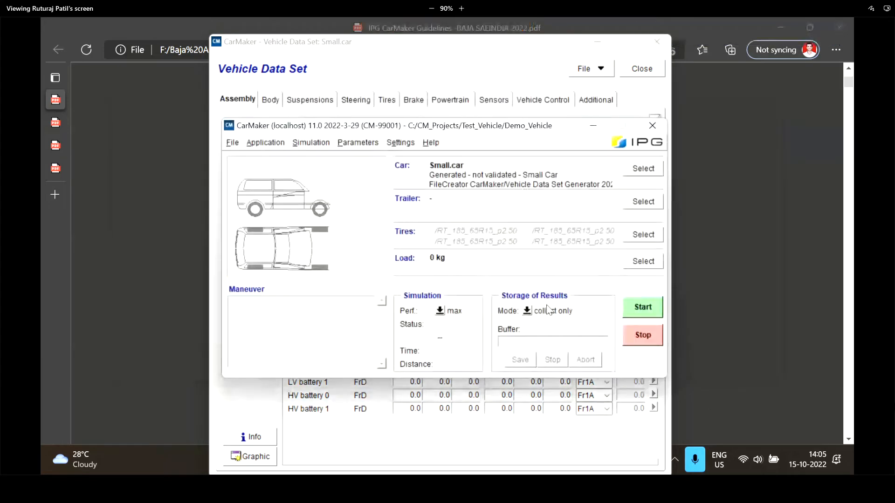
click(600, 42)
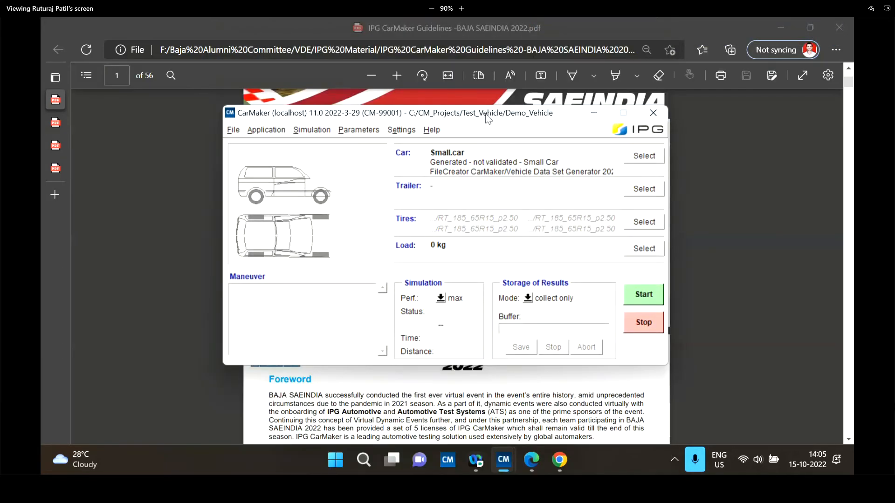
click(760, 22)
click(810, 25)
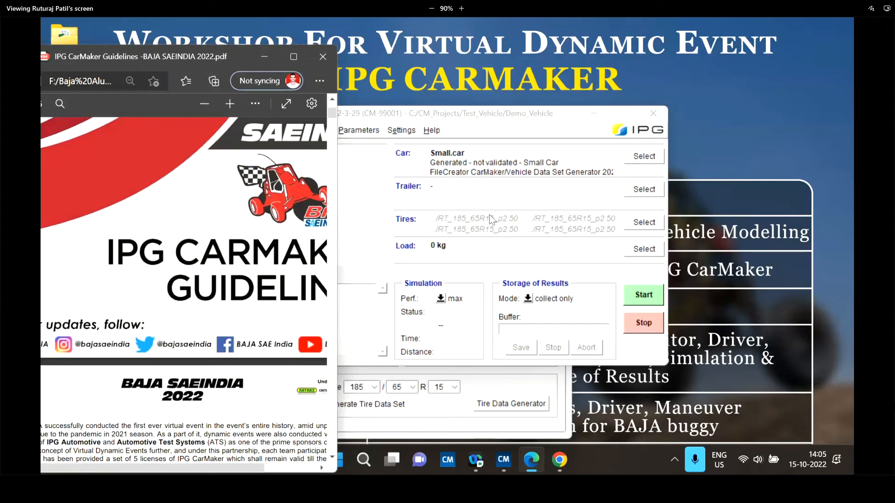
click(264, 58)
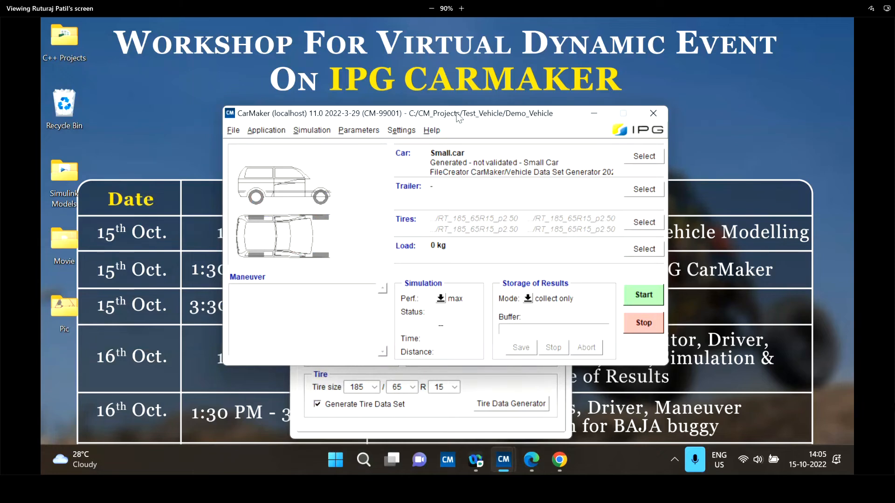
drag(456, 116, 394, 116)
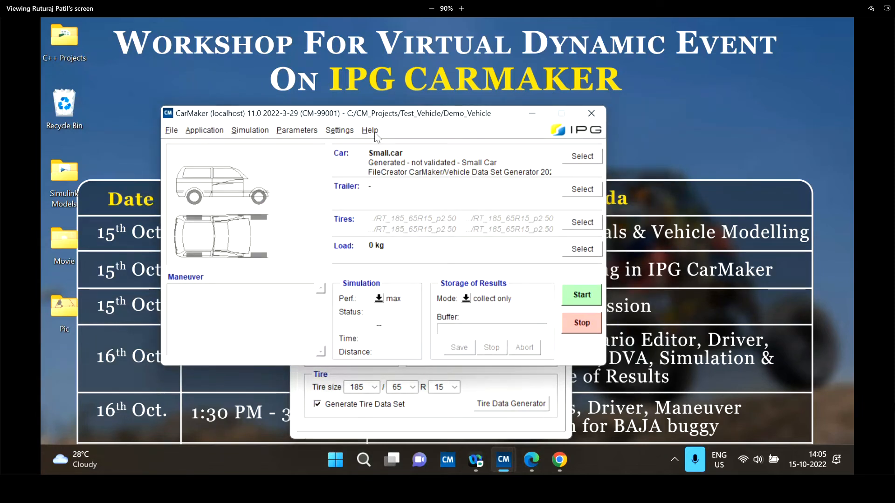
click(372, 131)
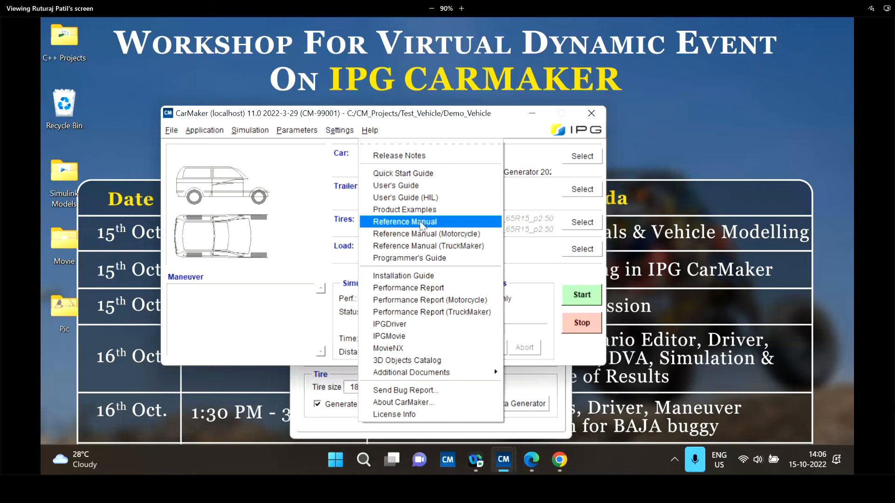
Switch to the IPG CarMaker Guidelines for BAJA SAEINDIA 2022 and read the table of reference manuals and their usage
click(541, 463)
click(285, 59)
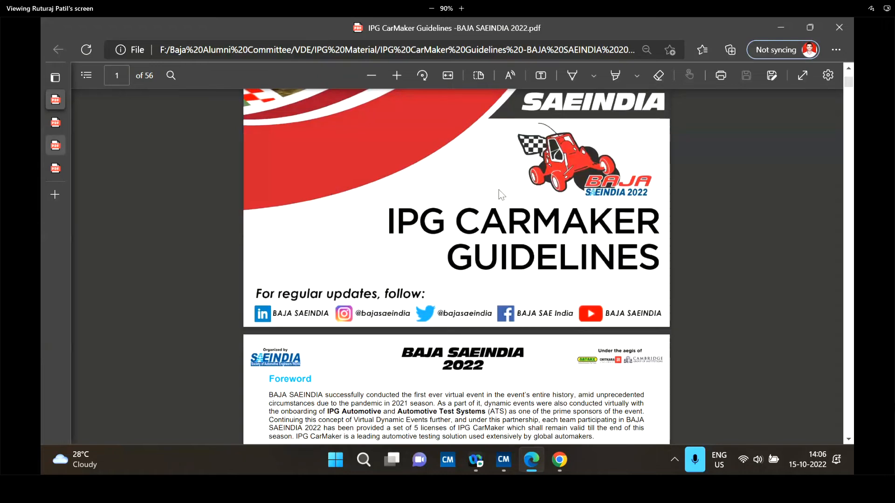
scroll(501, 196, up, 4)
scroll(561, 206, down, 5)
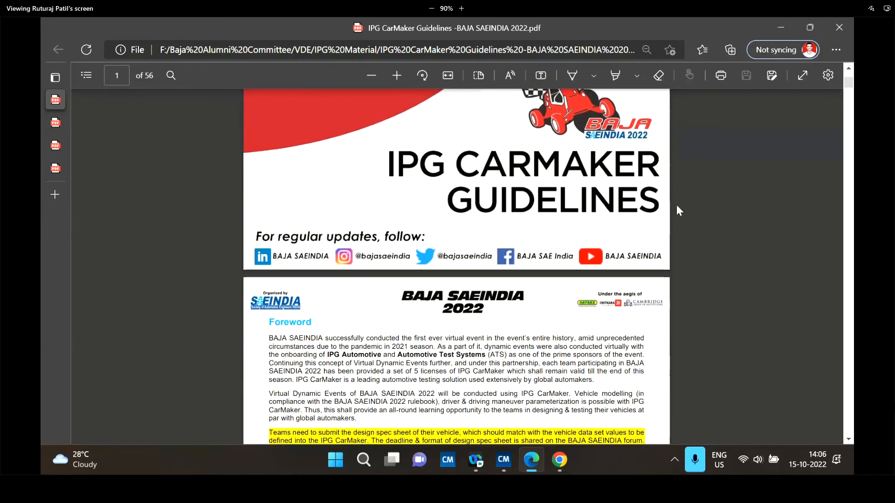
scroll(650, 222, down, 5)
scroll(665, 229, down, 3)
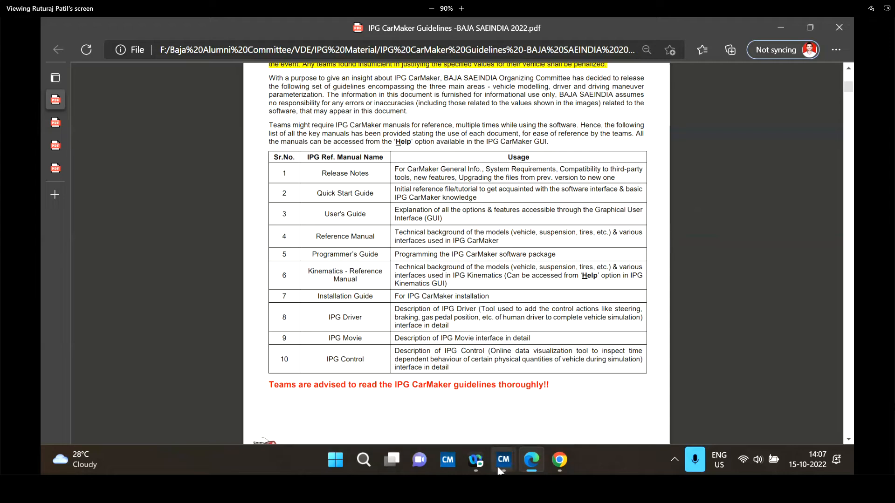
Back in the CarMaker vehicle data set, set the Drive source 0 gearbox model to Continuously Variable Transmission and return from its bodies to the assembly parameters
mouse_move(494, 467)
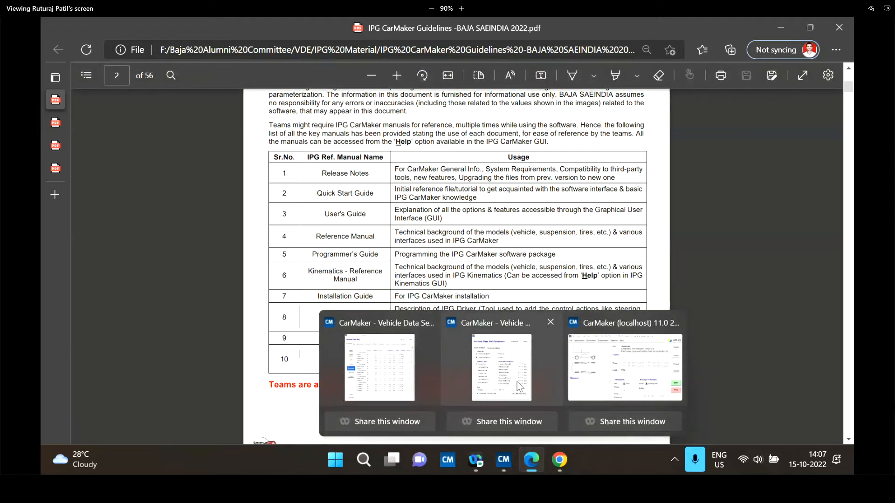
click(379, 367)
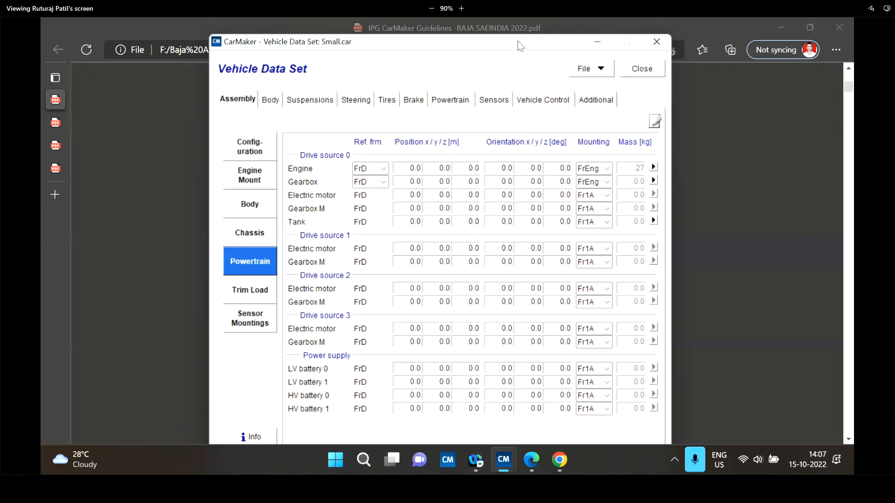
drag(521, 46, 528, 41)
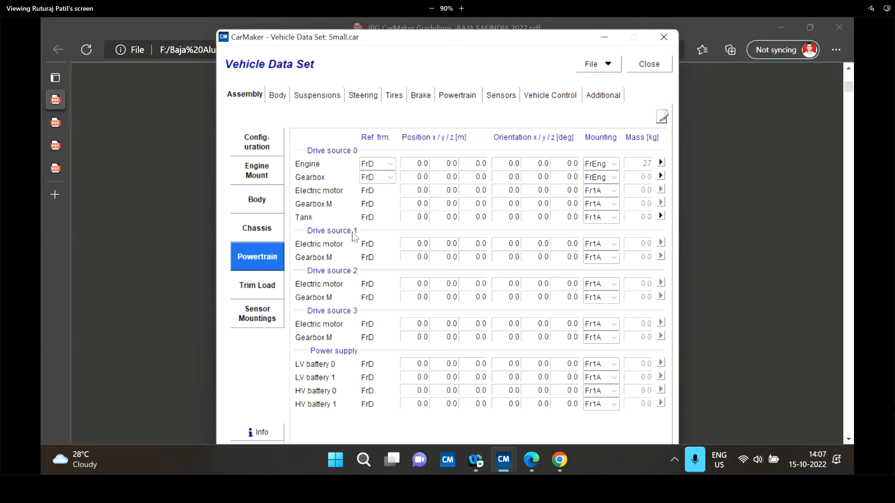
click(660, 176)
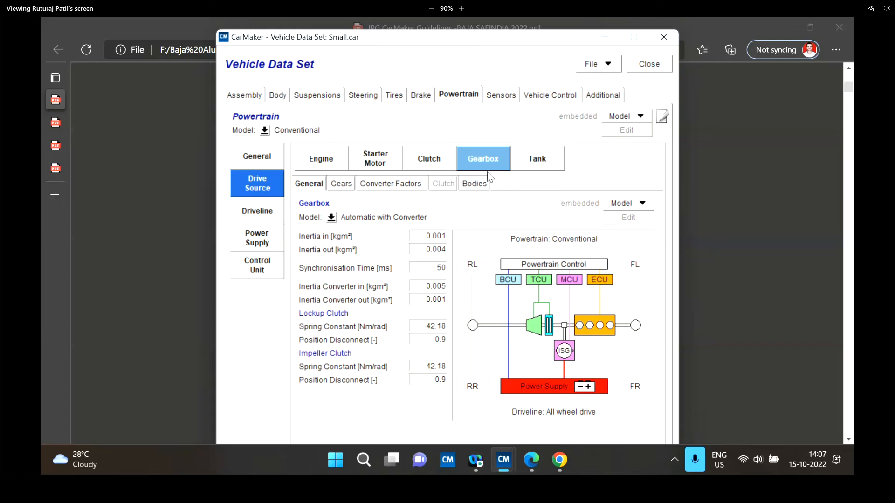
click(332, 218)
click(377, 278)
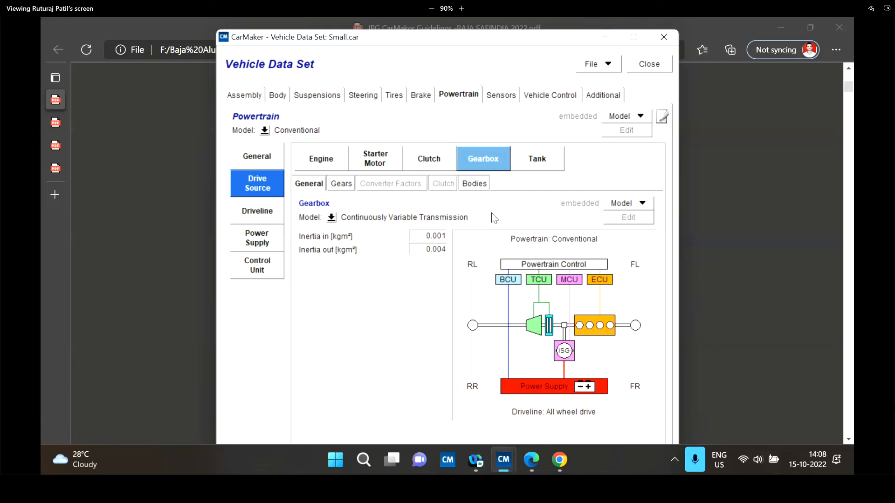
click(480, 183)
click(352, 246)
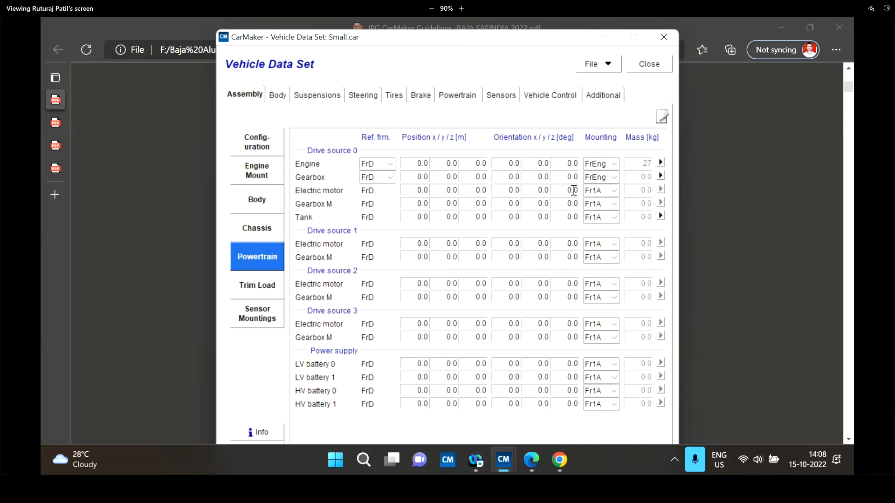
Enable Trim Load 0 in the assembly, rename it Driver and set its mass to 75 kg
click(263, 289)
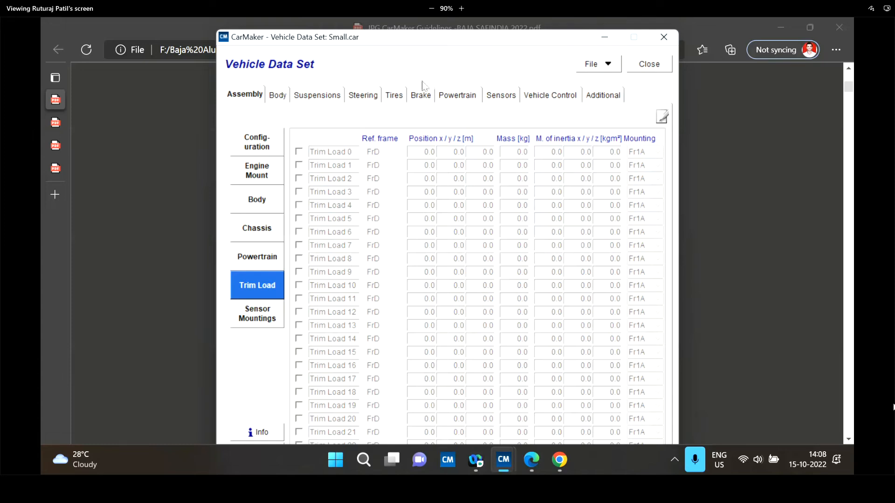
click(298, 153)
double_click(336, 153)
key(BackSpace)
key(BackSpace)
key(BackSpace)
key(BackSpace)
key(BackSpace)
key(BackSpace)
key(Delete)
key(Delete)
text(Driver)
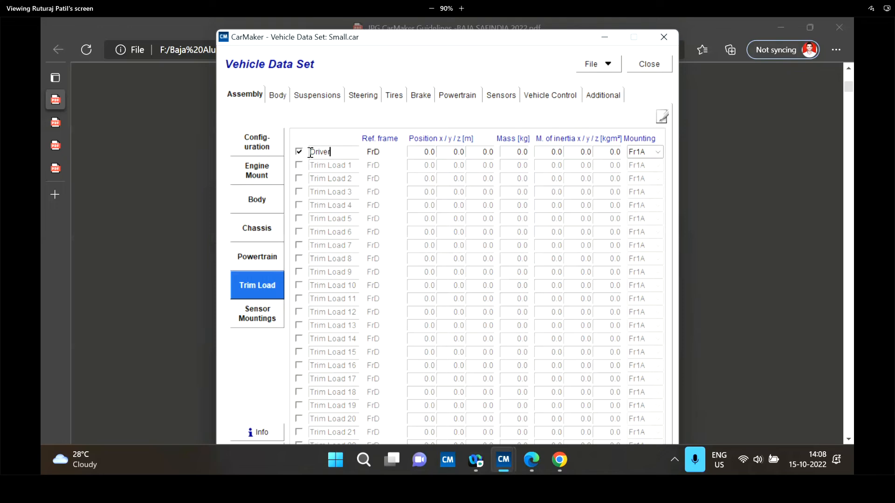
double_click(325, 152)
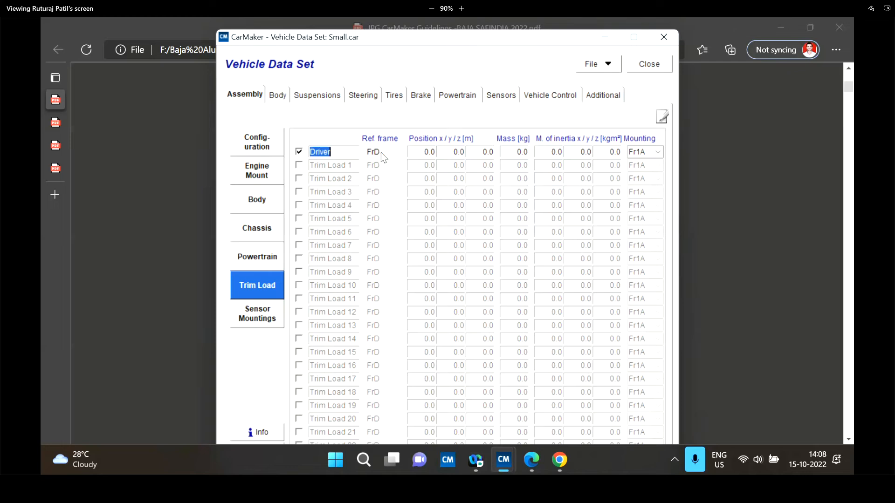
double_click(523, 151)
text(75)
Switch to the IPG CarMaker Guidelines and read section B.2.6 Trim Loads, highlighting the rule on driver weight
click(172, 196)
scroll(683, 209, down, 15)
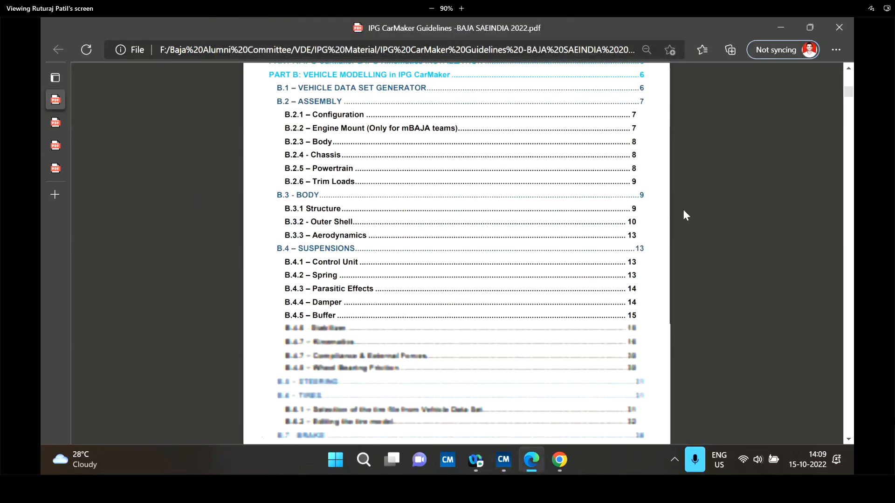
scroll(683, 211, down, 3)
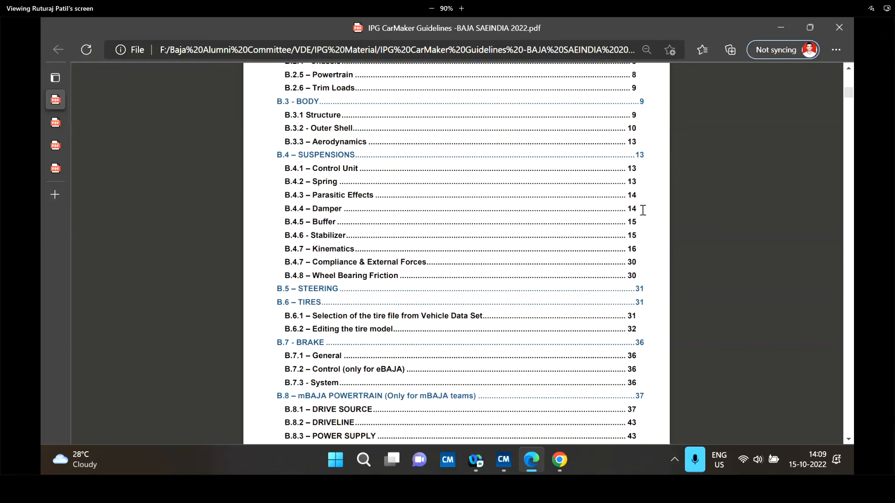
scroll(641, 212, up, 2)
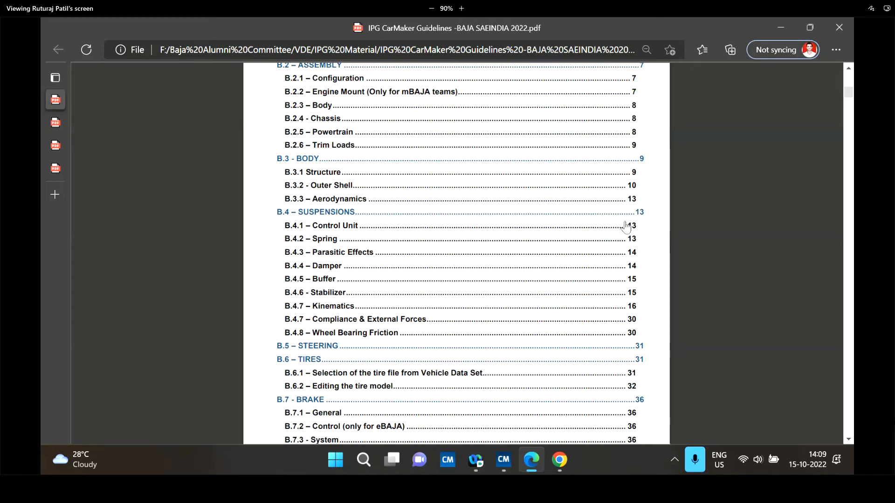
scroll(626, 227, up, 2)
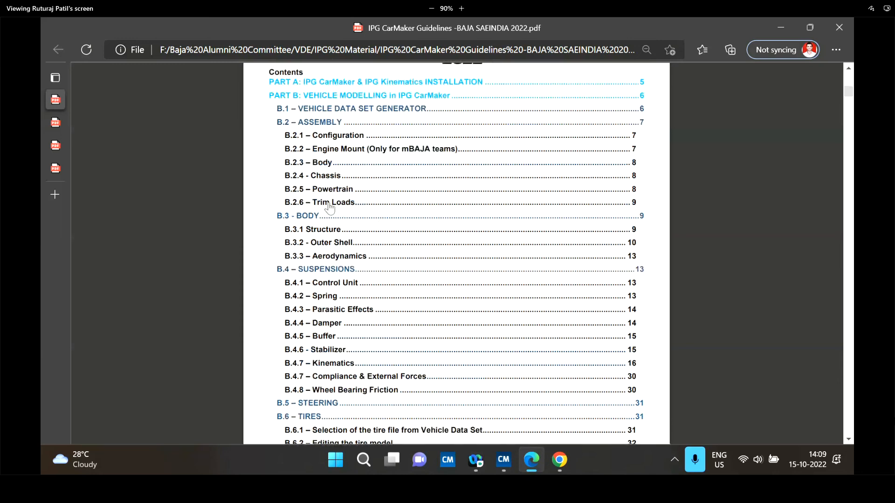
click(330, 203)
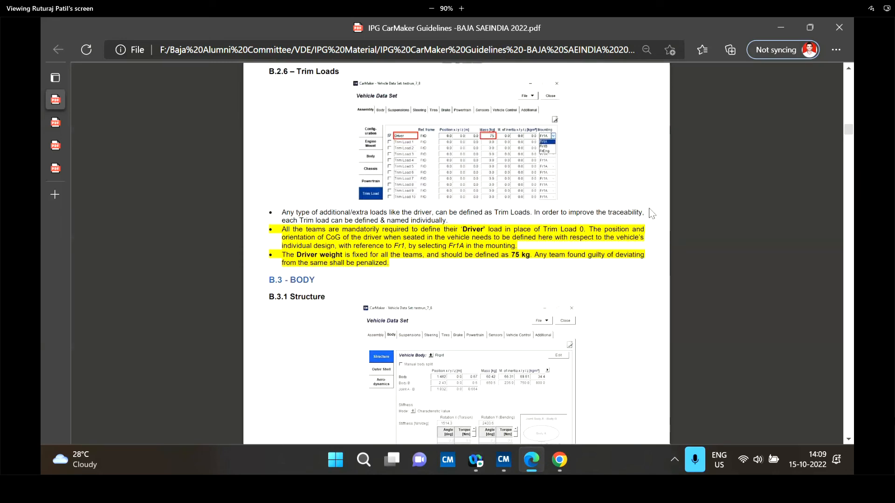
drag(287, 257, 393, 271)
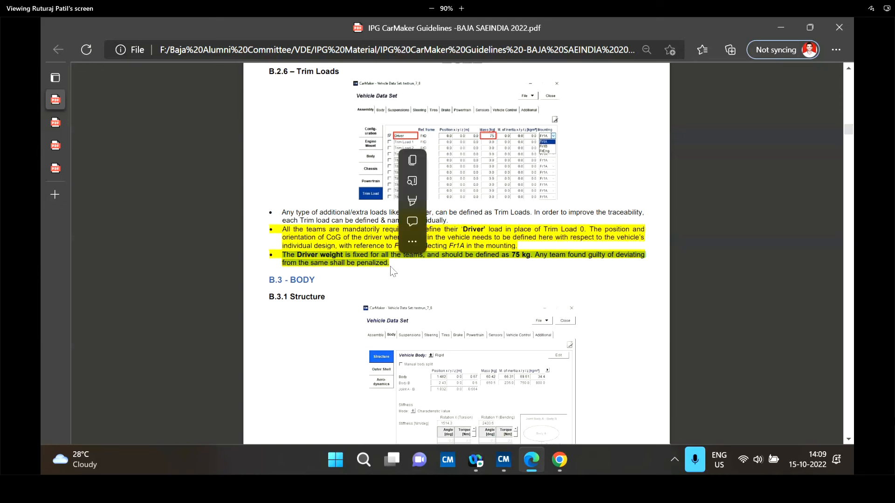
click(391, 267)
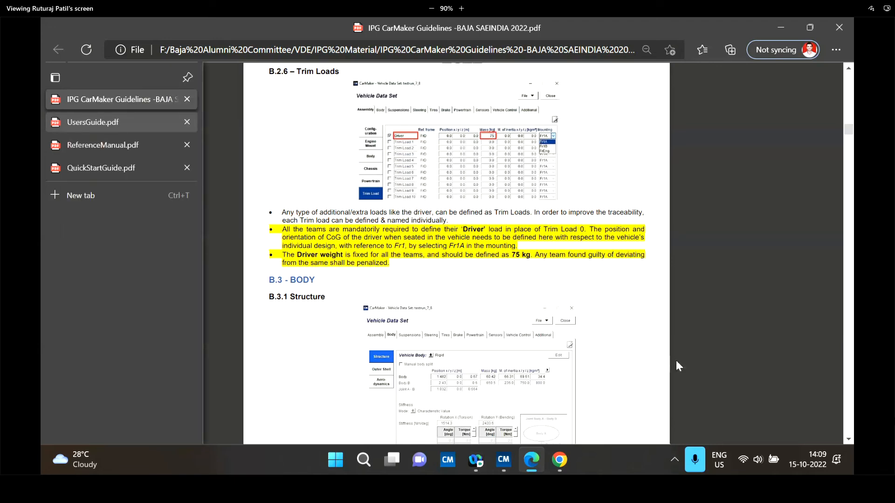
Return to the CarMaker vehicle data set and review the x and y position fields of the Driver trim load
mouse_move(498, 461)
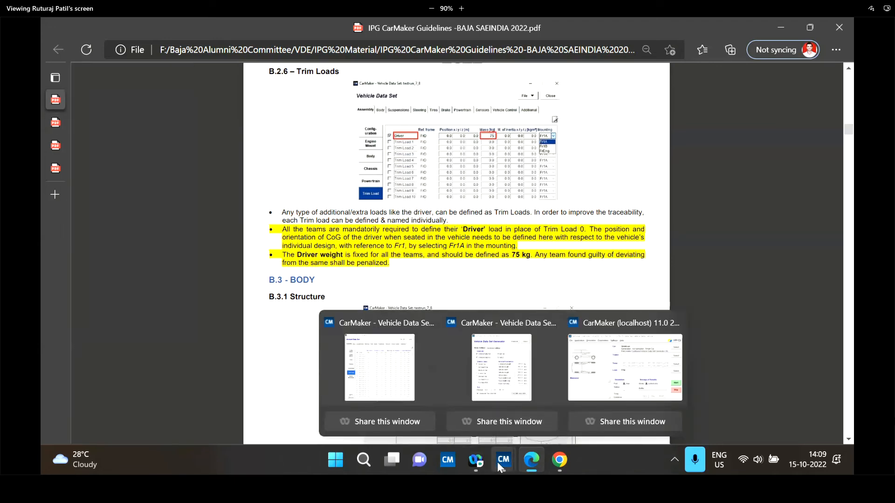
click(385, 389)
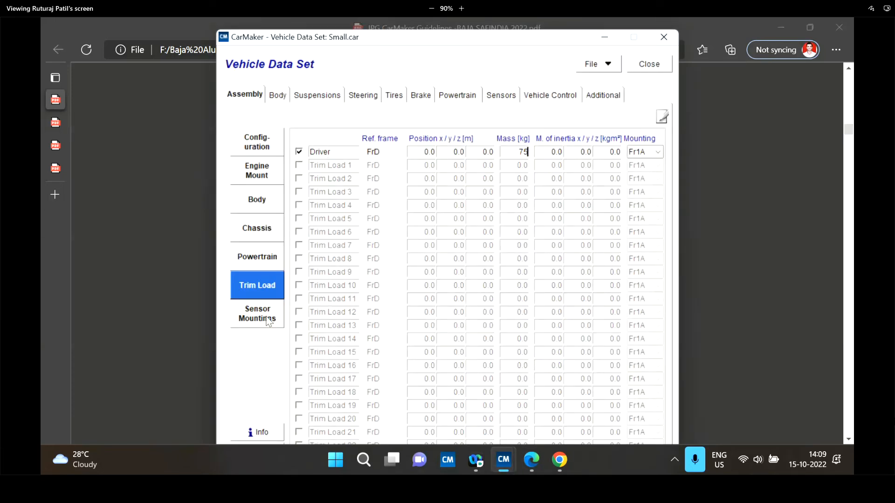
double_click(428, 152)
click(453, 153)
double_click(452, 153)
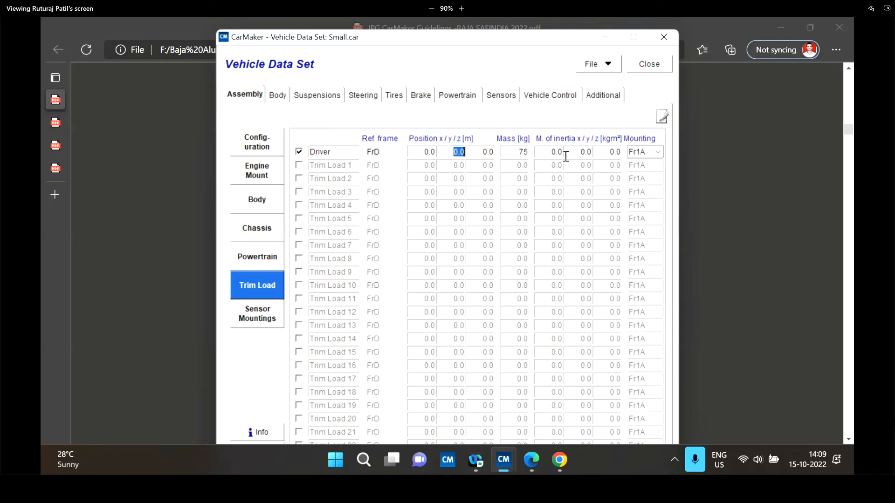
Add a sensor mounting to the vehicle assembly and open the information on the entire vehicle
click(274, 319)
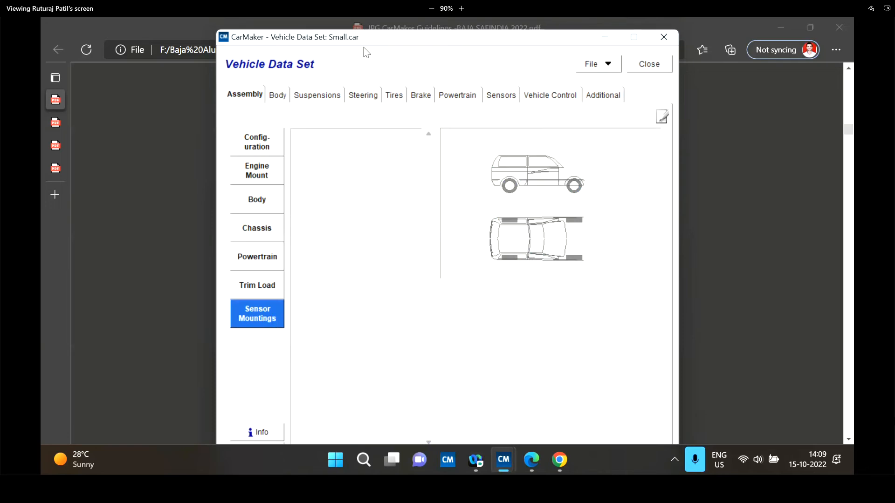
drag(369, 44, 369, 39)
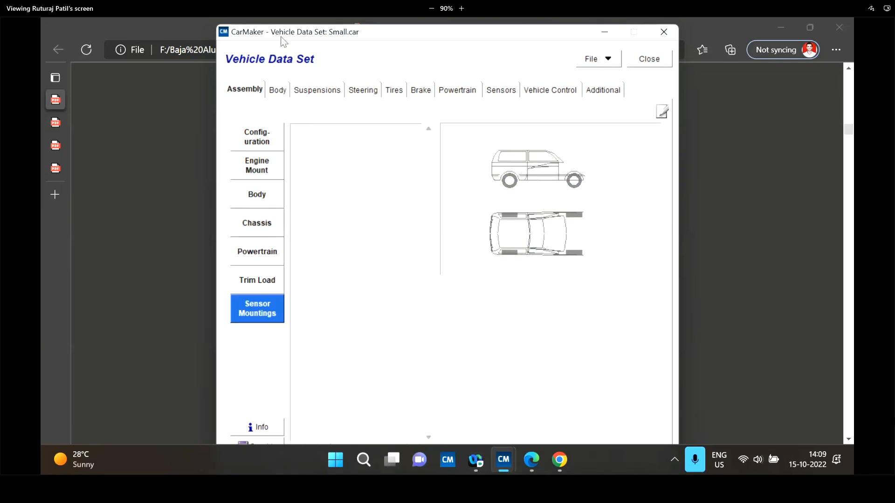
drag(280, 35, 278, 28)
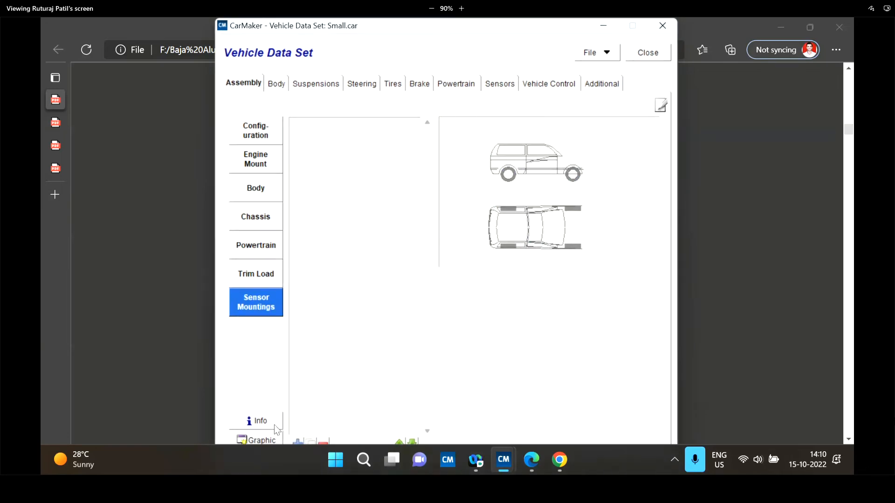
click(298, 441)
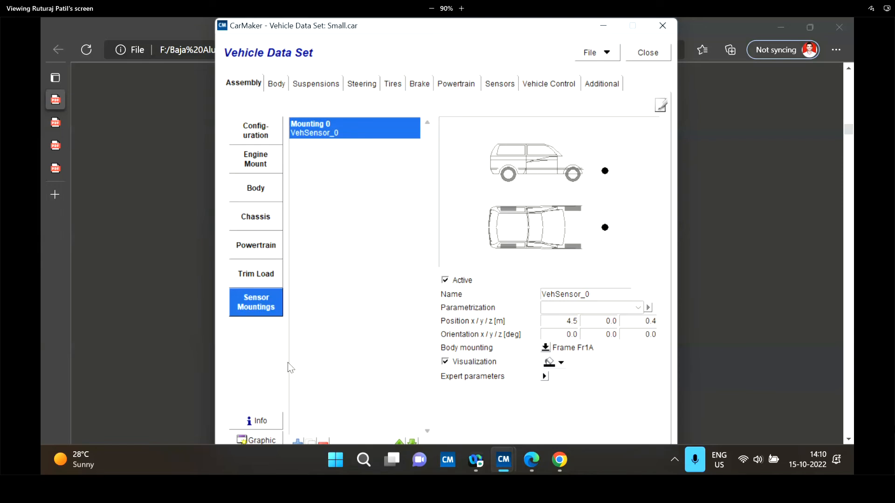
click(261, 421)
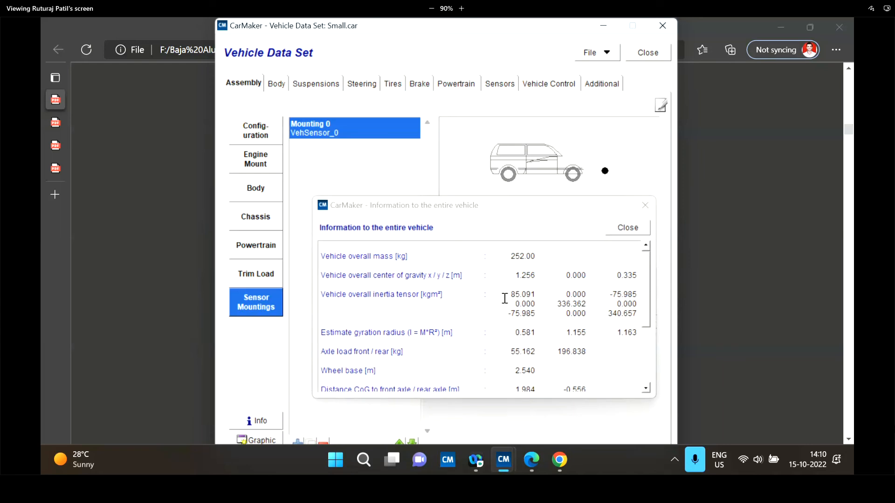
Review the entire vehicle's mass, centre of gravity, inertia tensor and axle load entries, and close the information window
scroll(497, 277, down, 1)
scroll(506, 279, down, 1)
scroll(519, 326, up, 2)
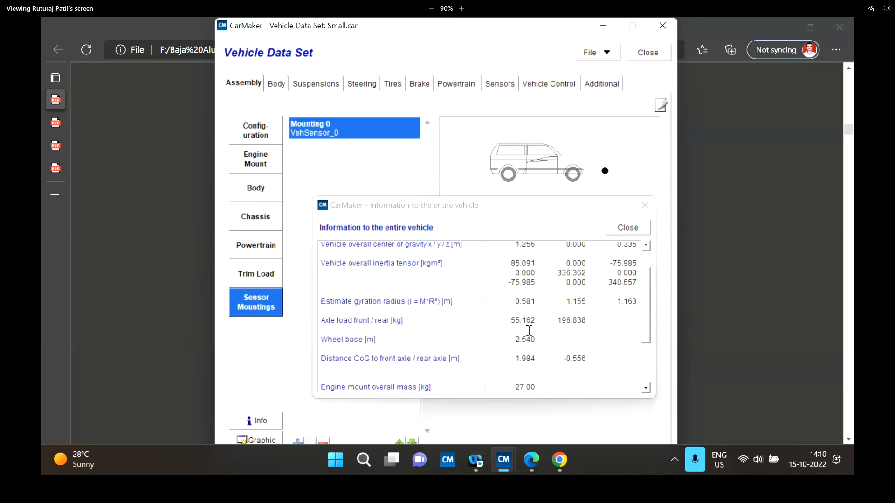
scroll(529, 331, up, 1)
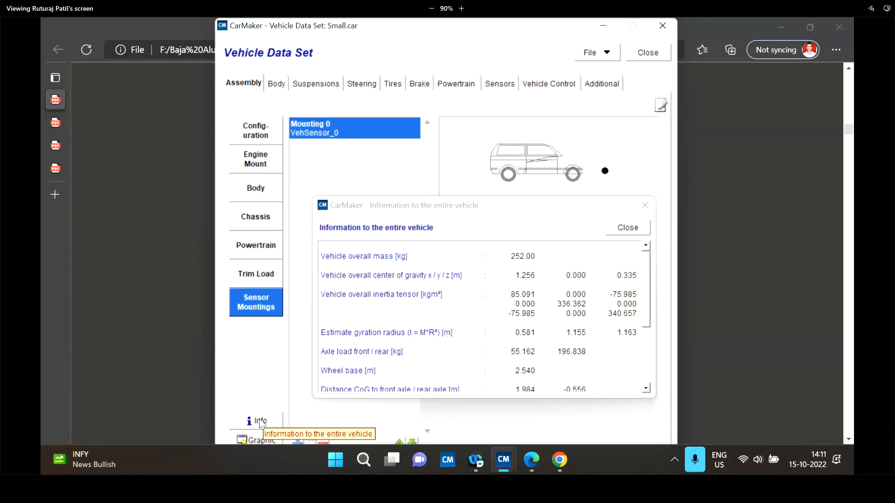
click(627, 229)
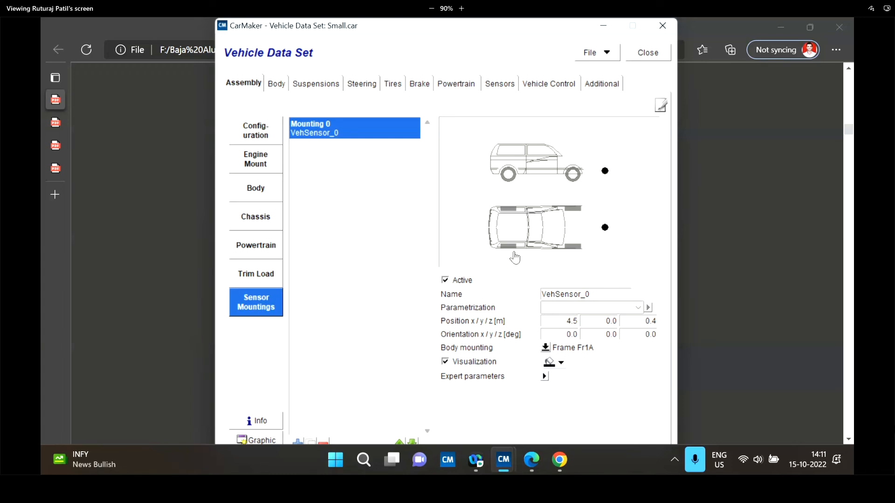
Open the vehicle body's structure settings and set the body model to Flexible
click(285, 83)
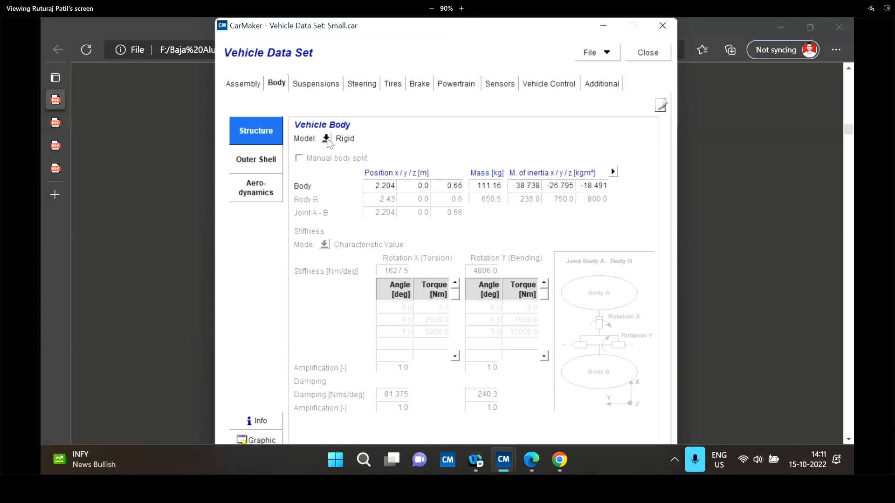
click(326, 139)
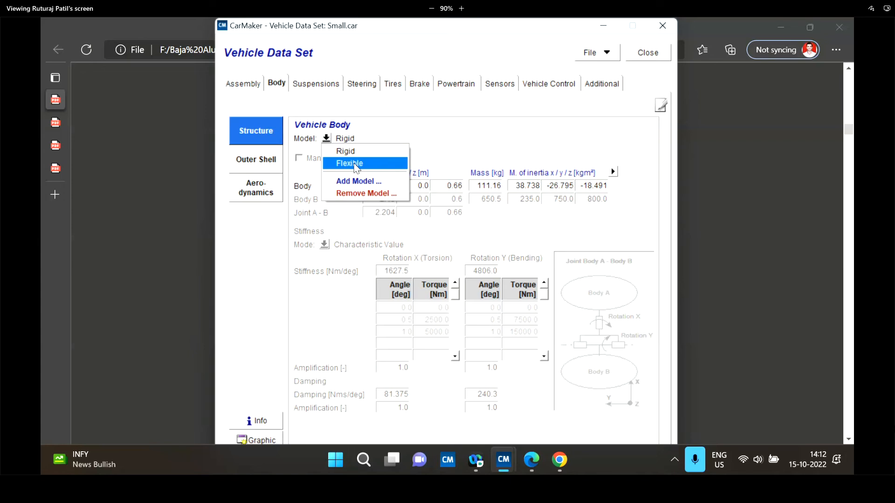
click(428, 141)
click(326, 139)
click(346, 165)
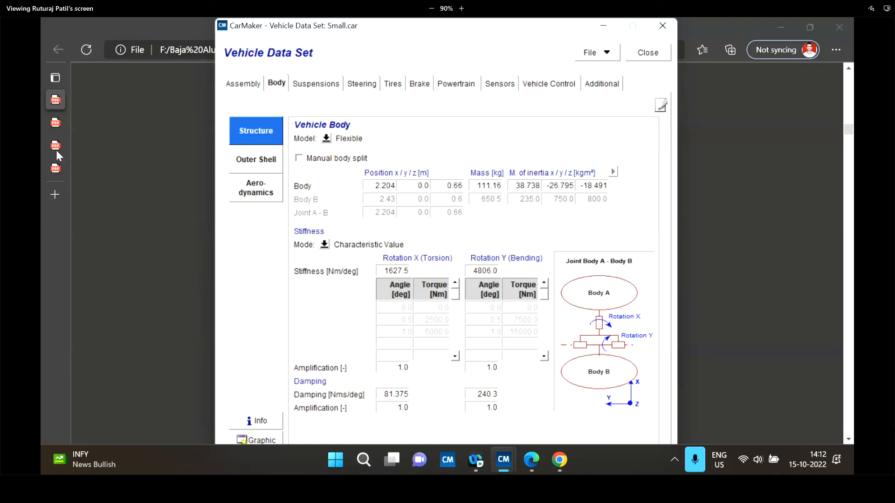
Switch to the CarMaker Reference Manual, go to page 116 and examine Figure 9.1 with vehicle body parts A and B in section 9.1 Overview
click(70, 143)
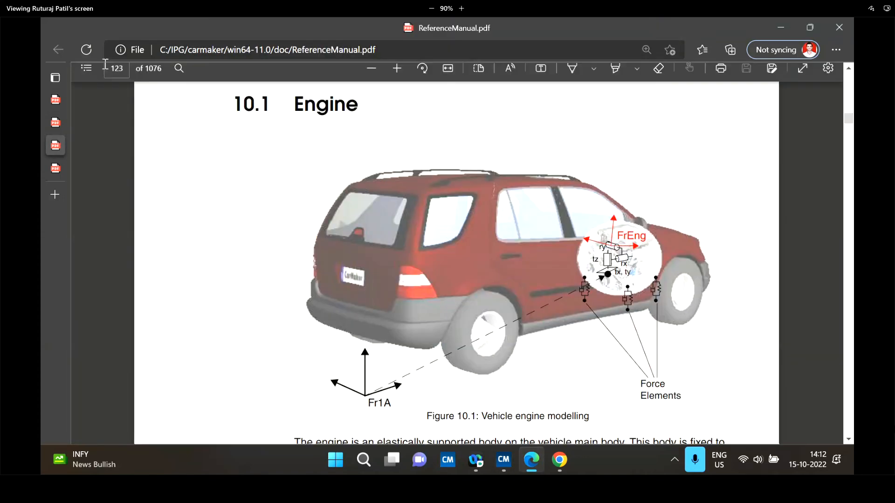
click(115, 75)
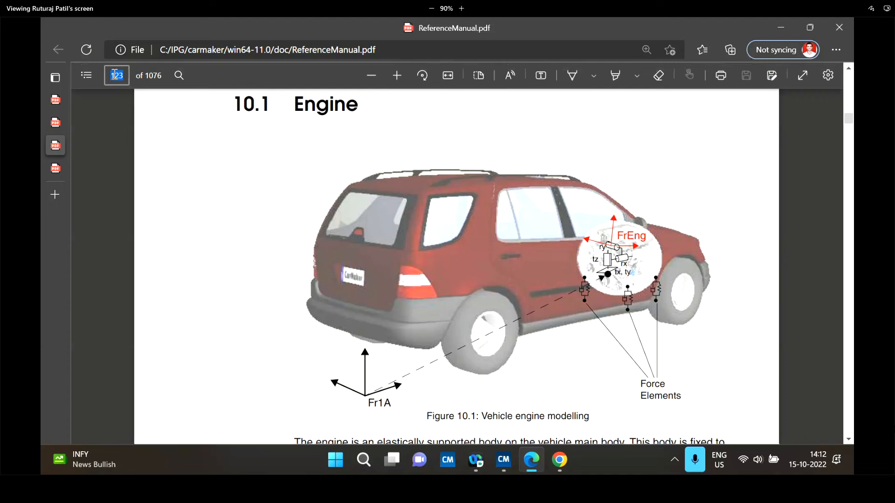
text(116)
key(Return)
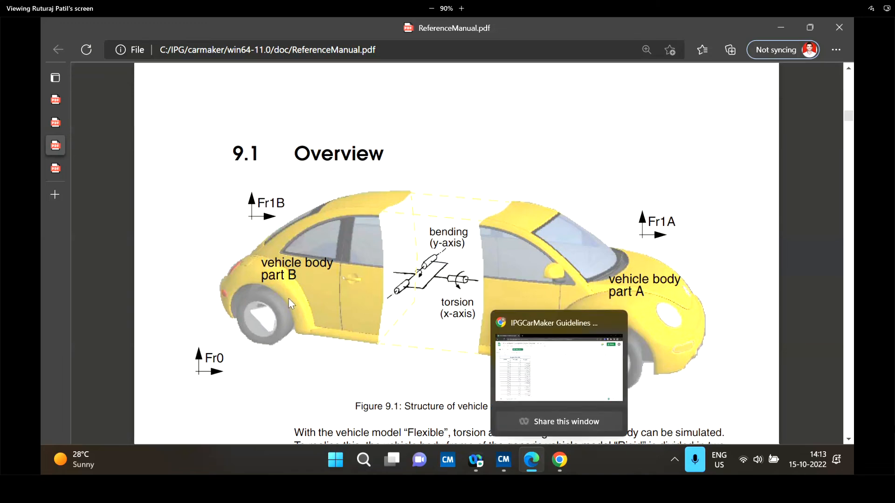
drag(261, 263, 305, 278)
drag(608, 279, 658, 294)
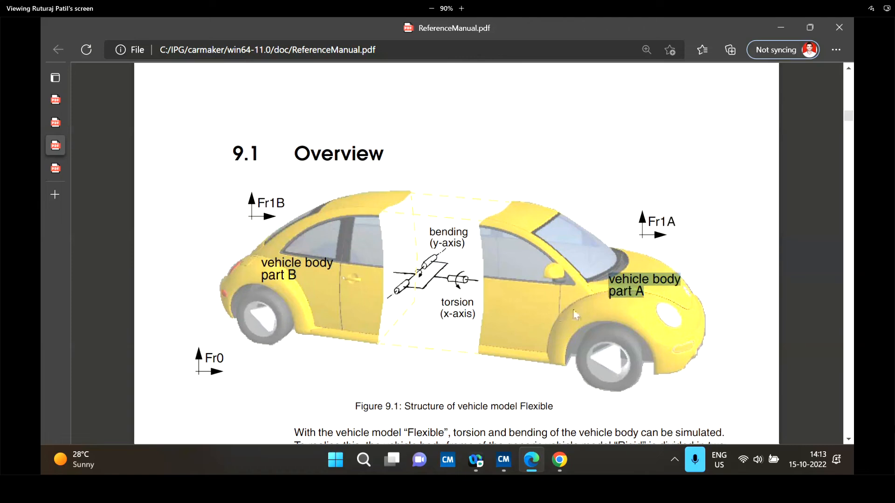
scroll(555, 294, down, 1)
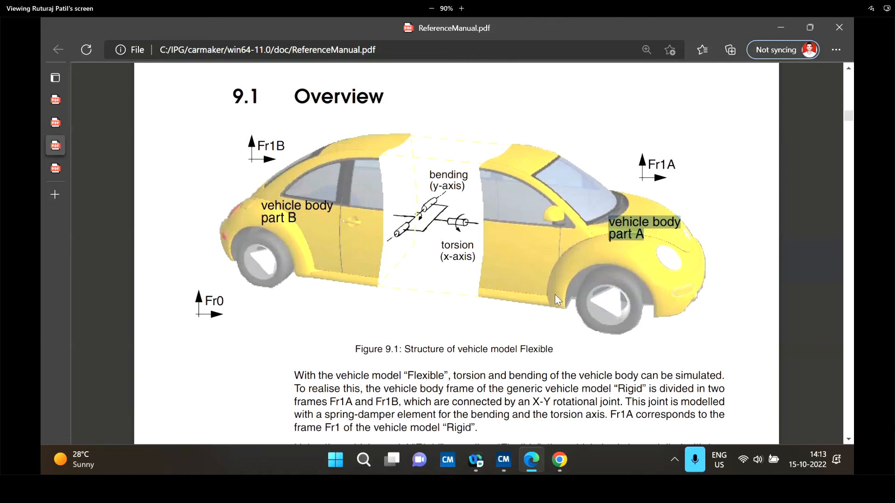
click(532, 270)
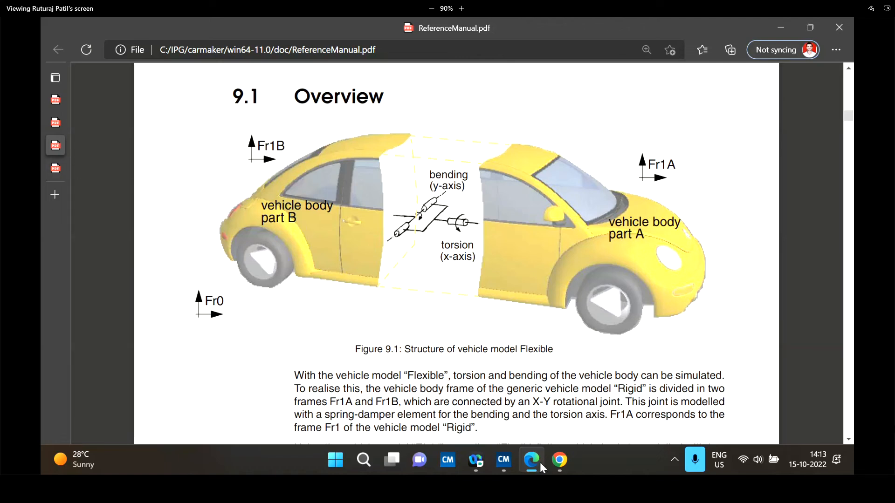
Return to the CarMaker vehicle data set, try the manual body split to inspect Body B's mass and inertia, and disable it again
mouse_move(501, 465)
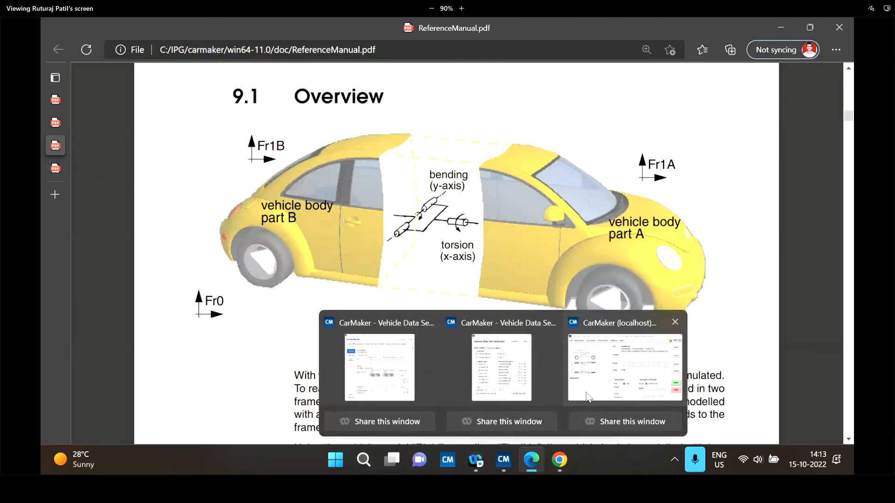
click(587, 396)
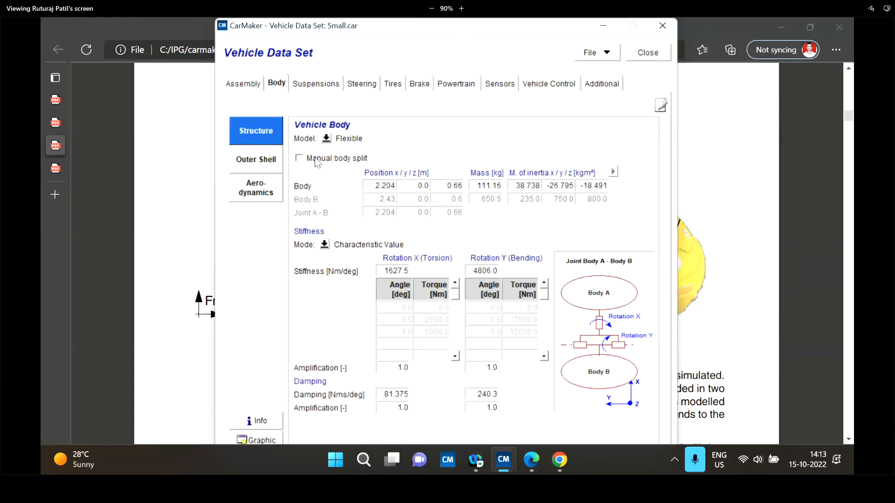
click(300, 158)
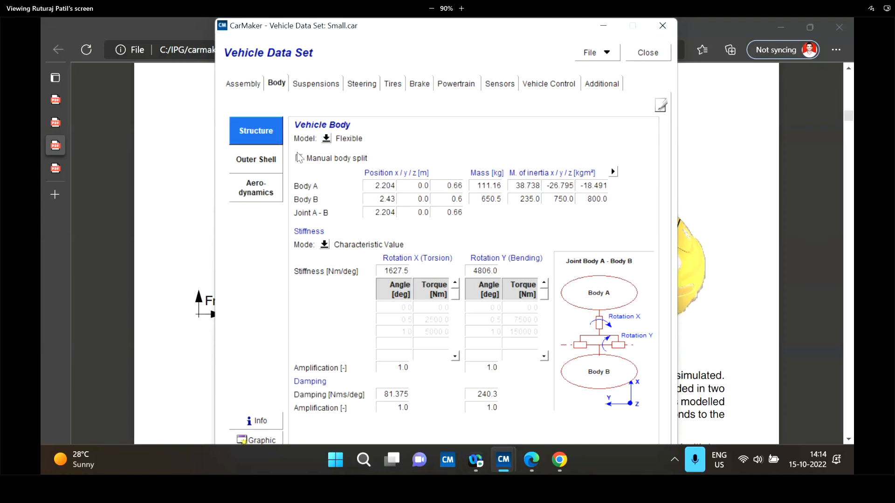
double_click(487, 201)
double_click(529, 199)
click(300, 160)
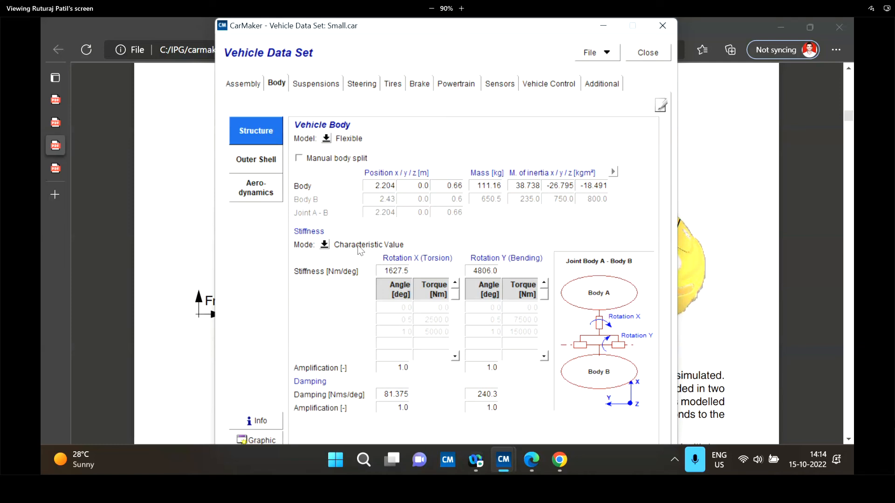
Set the body stiffness mode to 1D Look-Up Table and review the torsion and bending angle-torque entries
click(325, 245)
click(345, 268)
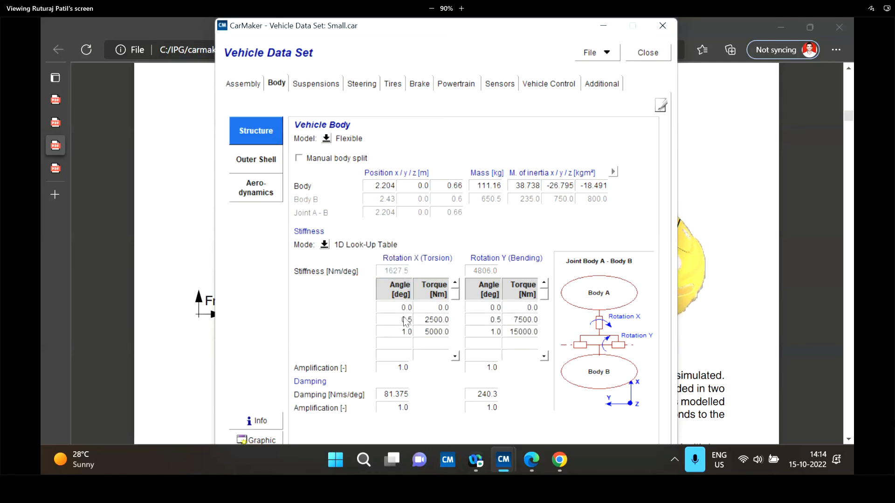
click(434, 332)
click(492, 308)
click(523, 331)
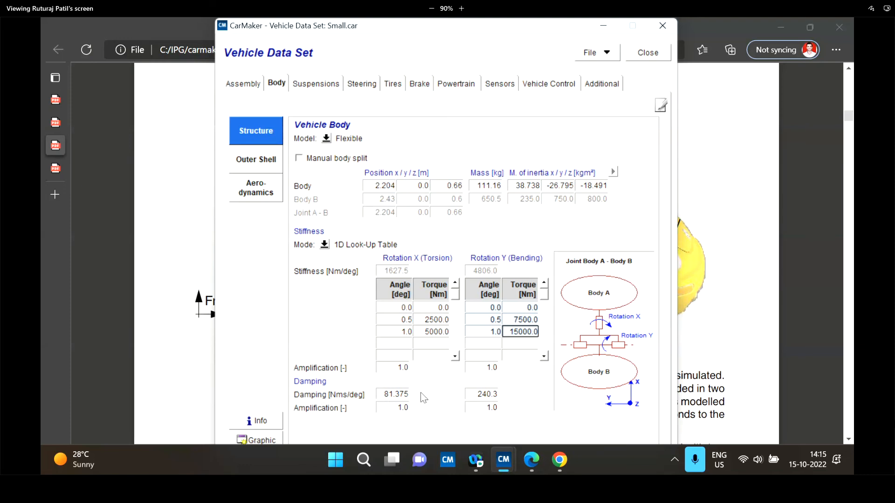
Try a torsion stiffness amplification of 5 against the Rotation X torque table, and set it back to 1
click(404, 369)
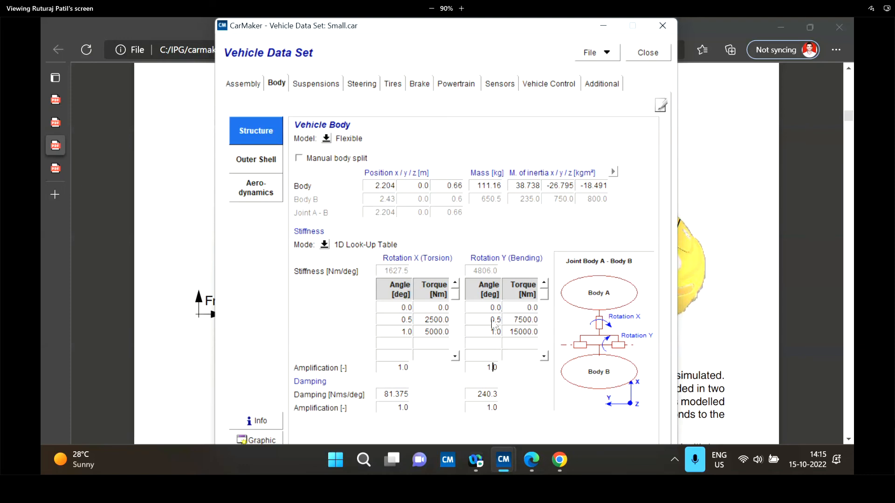
double_click(407, 371)
text(5)
double_click(406, 367)
click(404, 309)
click(431, 331)
click(404, 369)
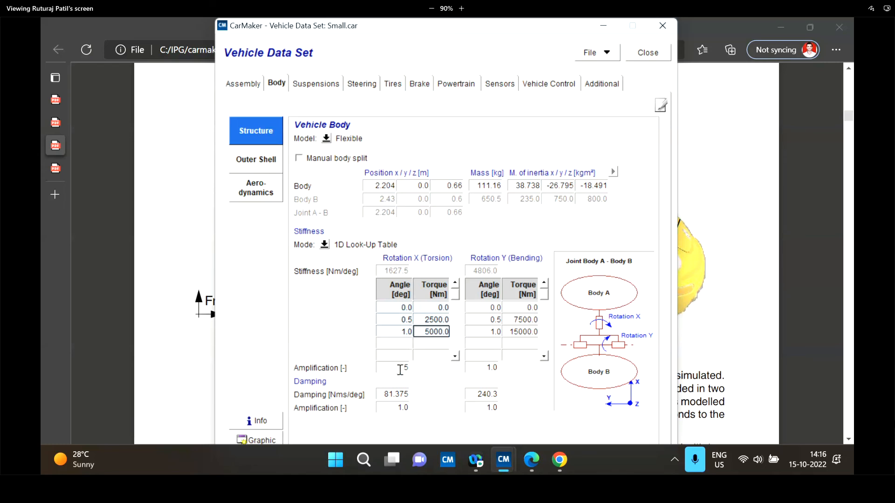
text(1)
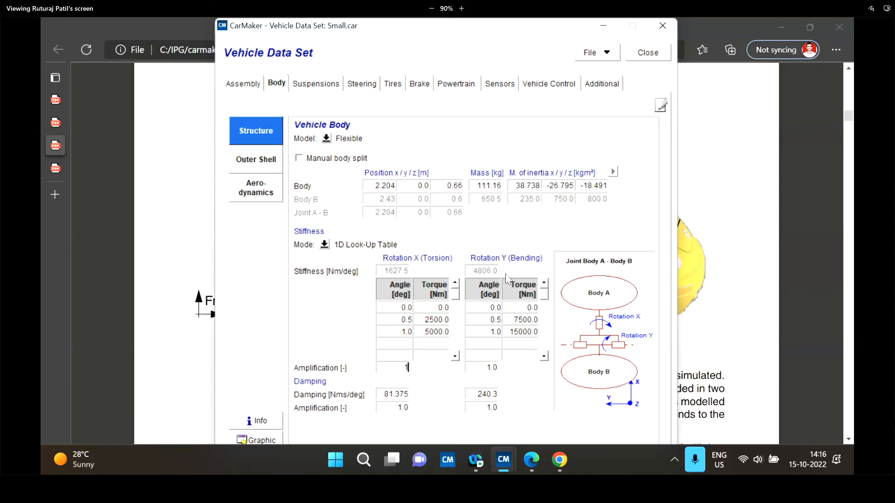
View the outer shell settings, and compare the body mass in the structure settings with the vehicle overall mass
click(265, 167)
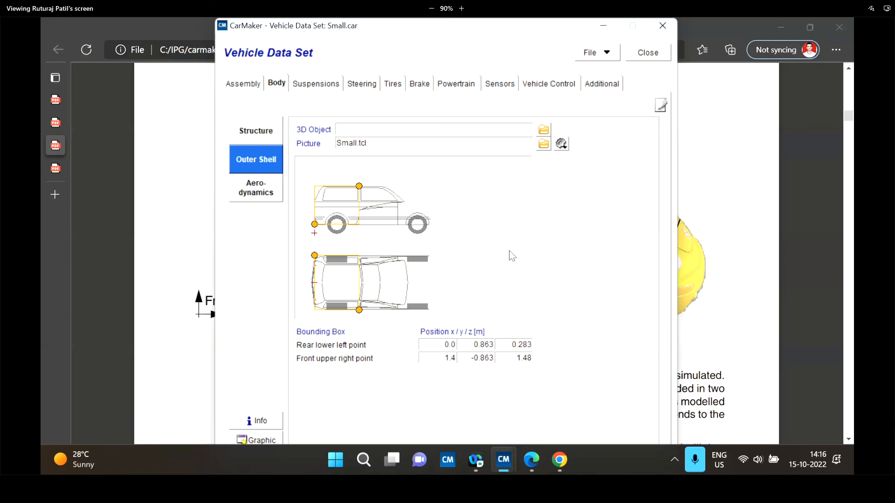
click(256, 131)
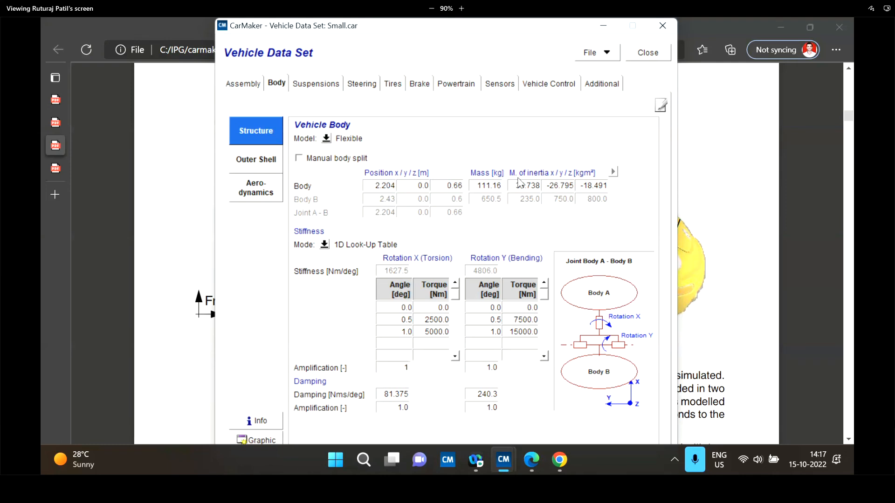
drag(479, 184, 502, 186)
click(481, 187)
click(259, 420)
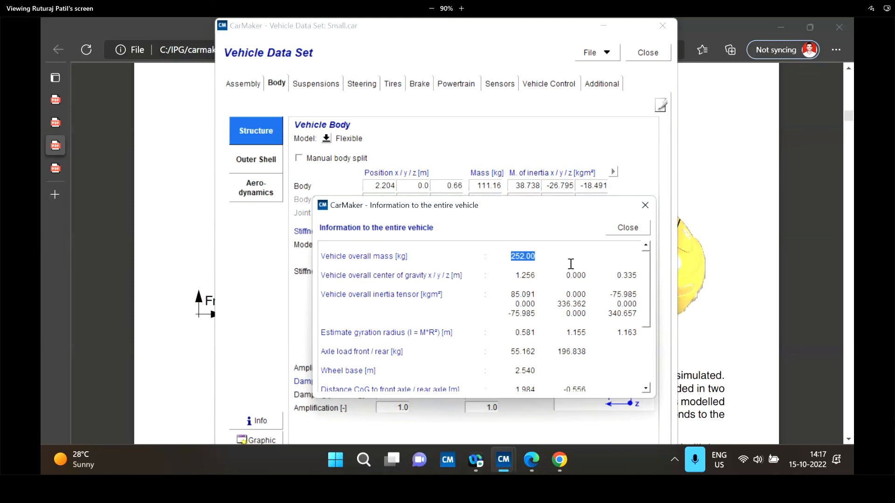
click(629, 228)
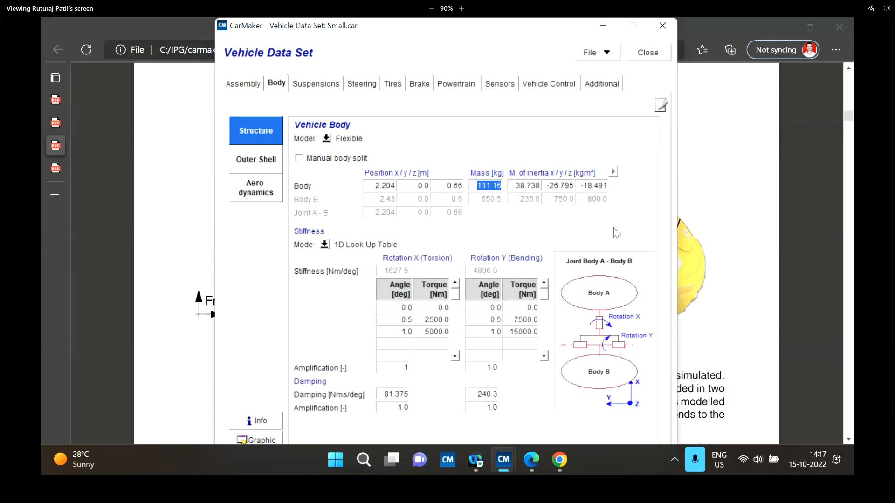
Review the overall mass and description in the assembly configuration, and return to the body mass in the structure settings
click(233, 84)
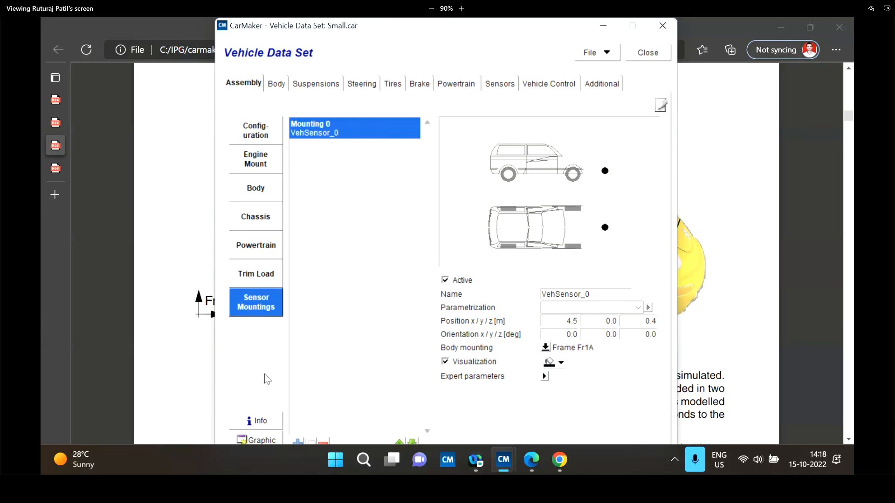
click(257, 135)
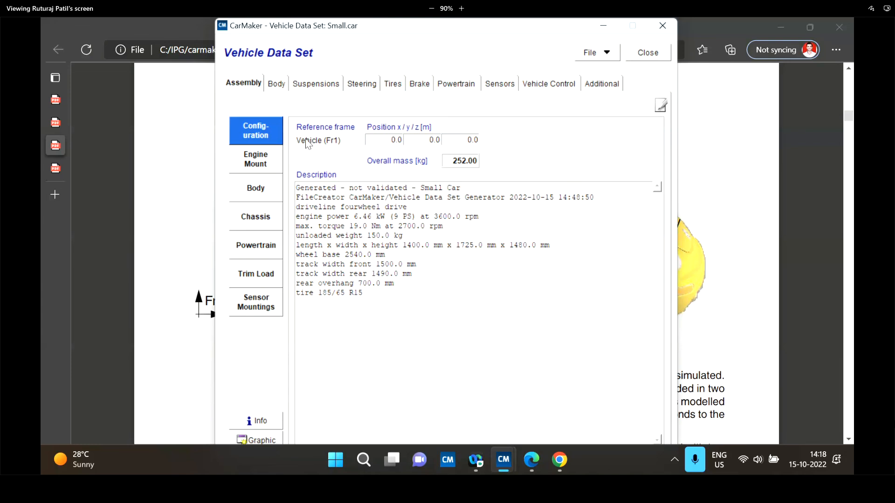
click(281, 88)
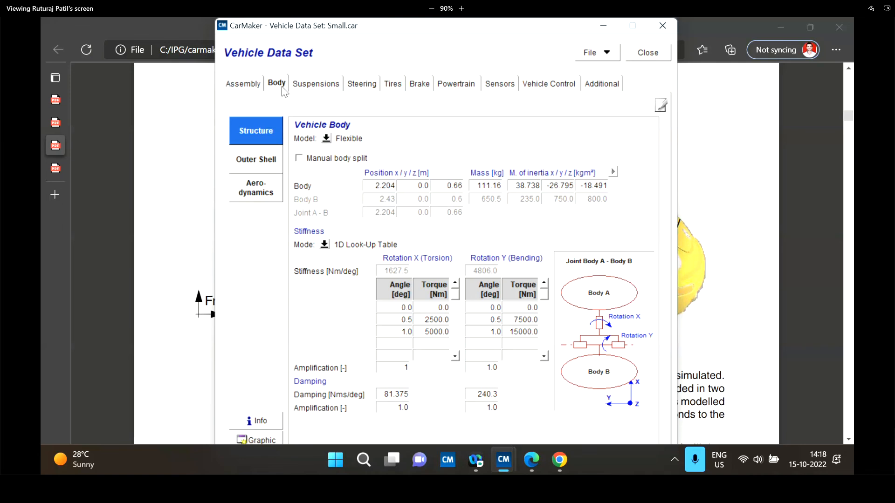
click(357, 86)
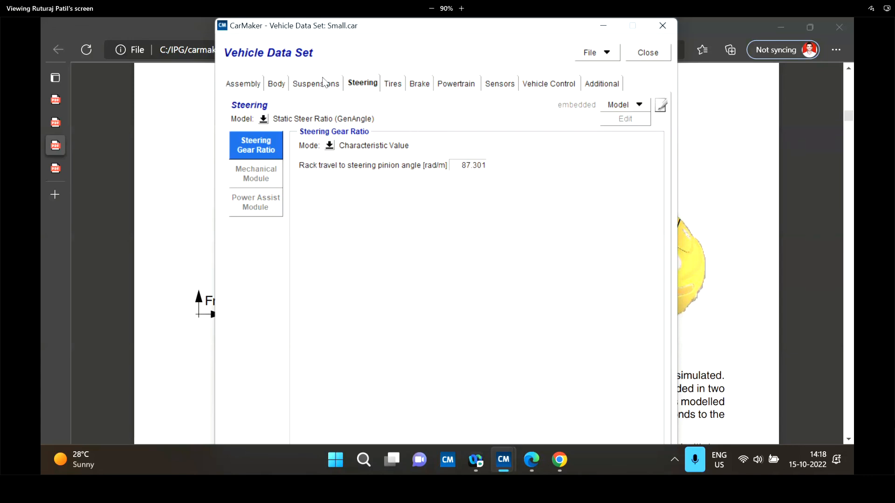
click(277, 83)
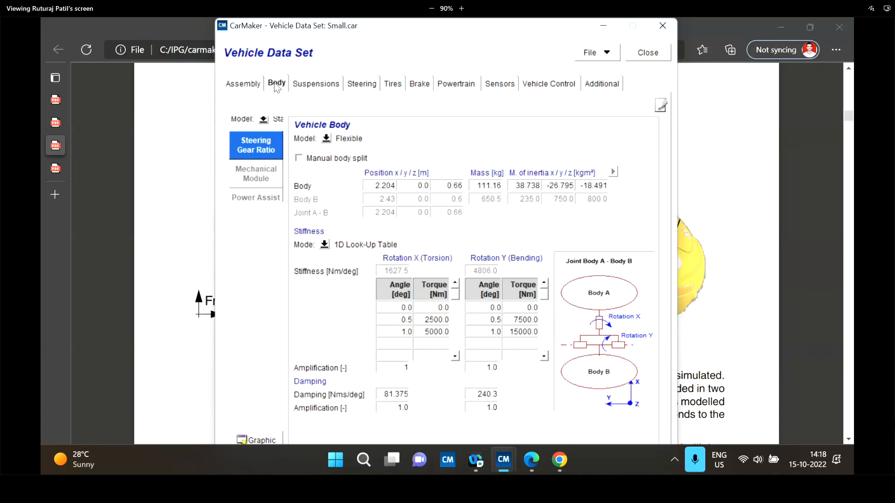
double_click(488, 186)
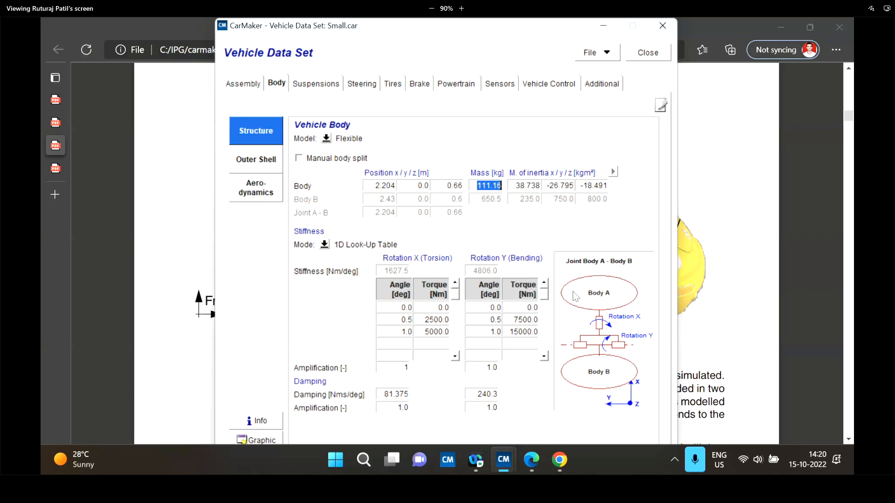
Show the body's outer shell settings, and find the outer shell section in the IPG CarMaker Guidelines through its table of contents
click(259, 160)
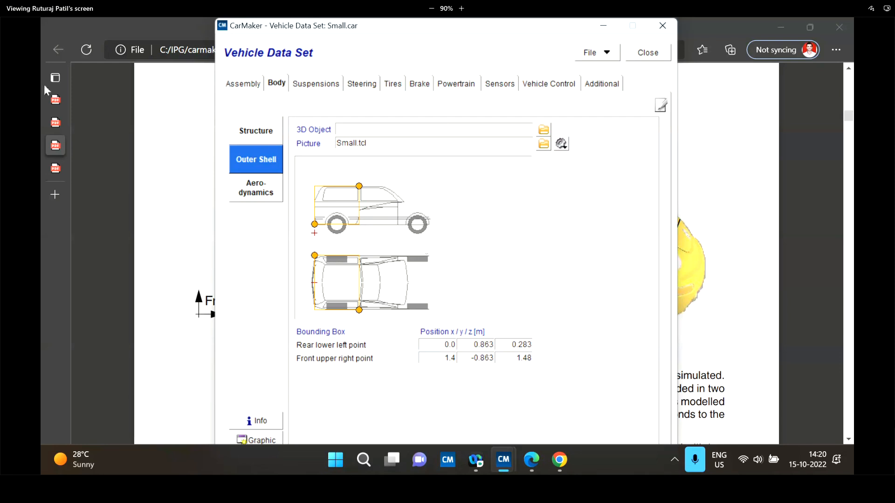
mouse_move(63, 97)
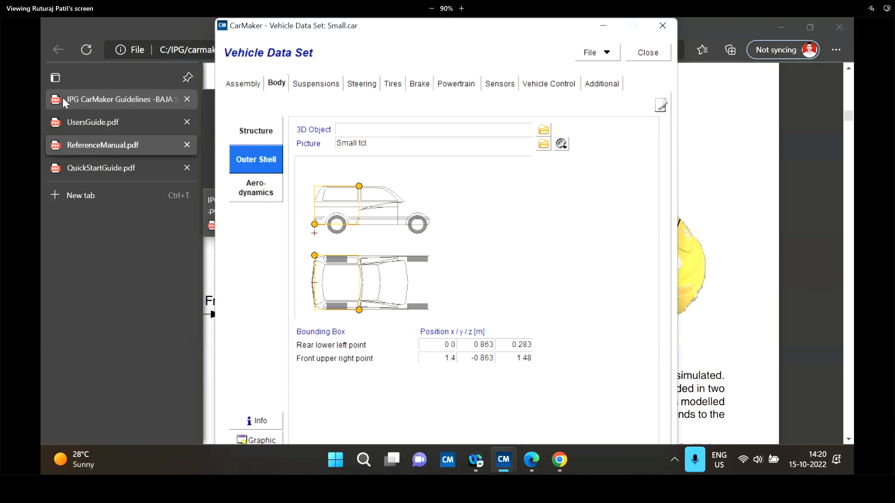
click(62, 97)
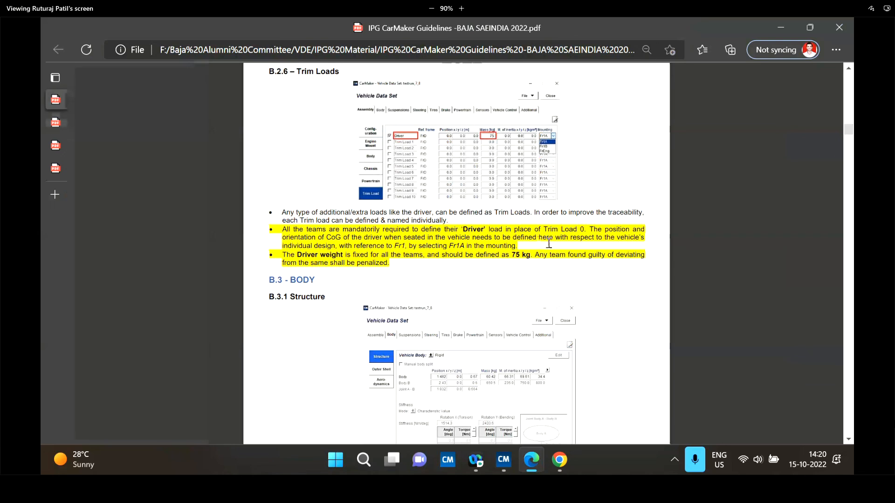
drag(569, 240, 564, 240)
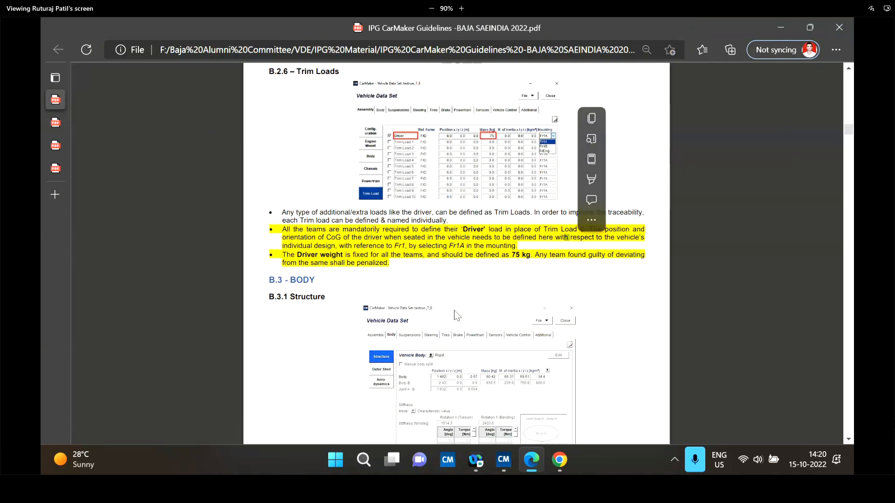
scroll(457, 316, up, 6)
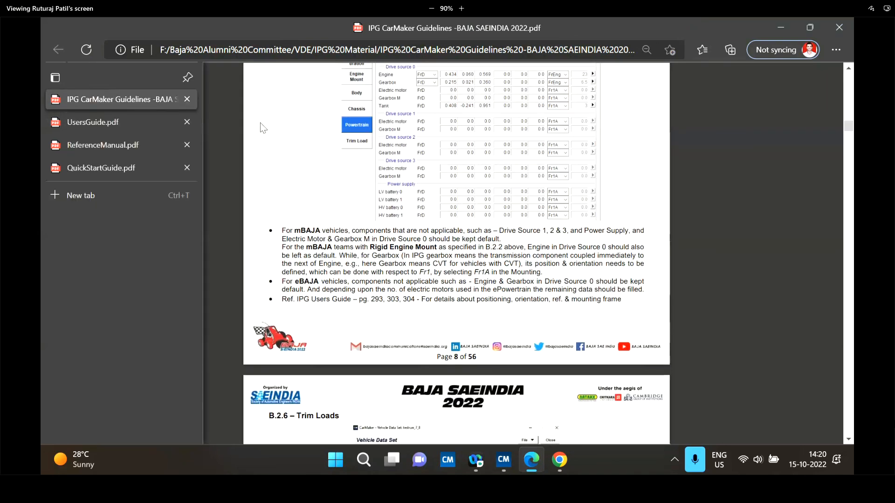
drag(848, 126, 848, 74)
scroll(631, 217, down, 6)
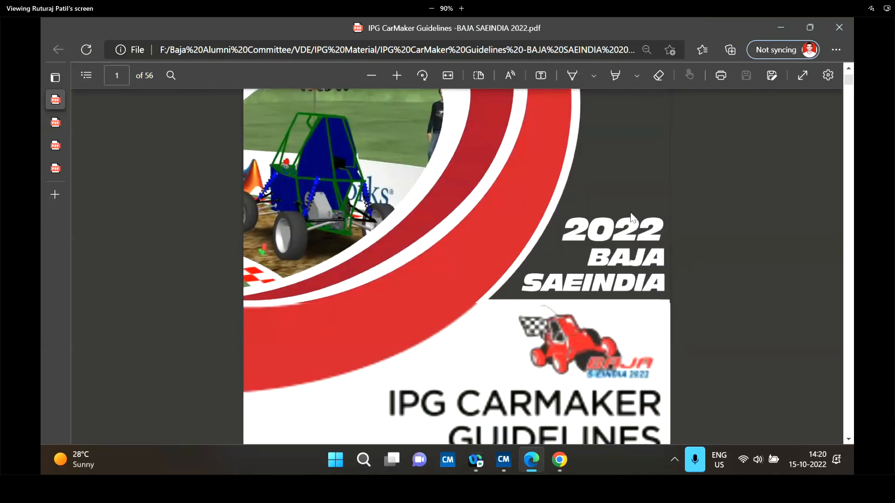
scroll(631, 217, down, 6)
scroll(631, 220, down, 10)
scroll(631, 222, up, 1)
click(345, 245)
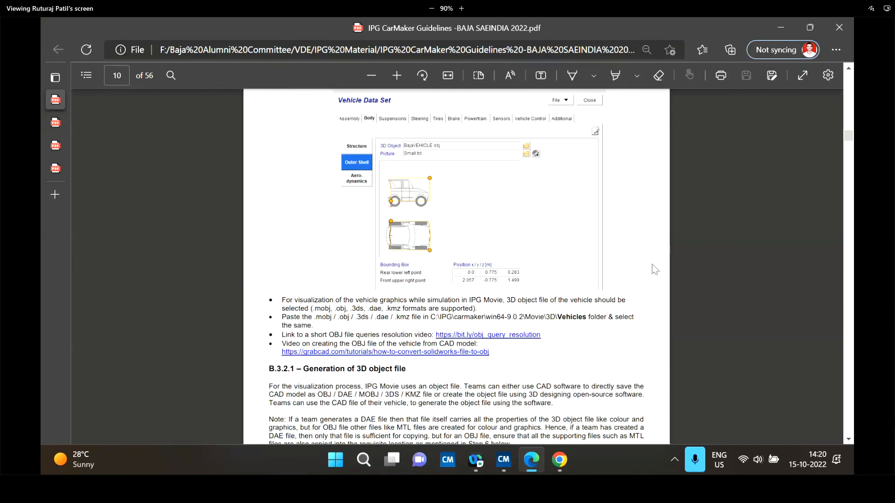
Read the guidelines on the 3D object file, from supported formats and folder location to its generation and refinement in MeshLab
scroll(656, 269, down, 4)
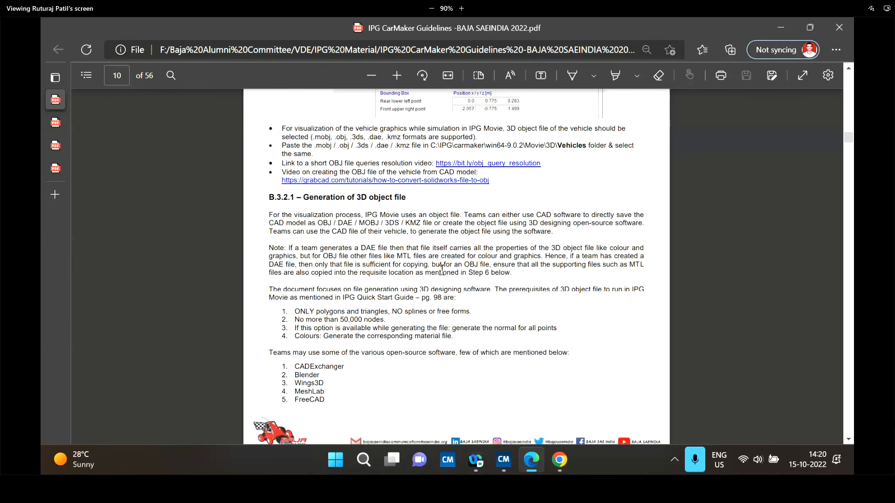
scroll(532, 289, up, 3)
scroll(565, 294, down, 4)
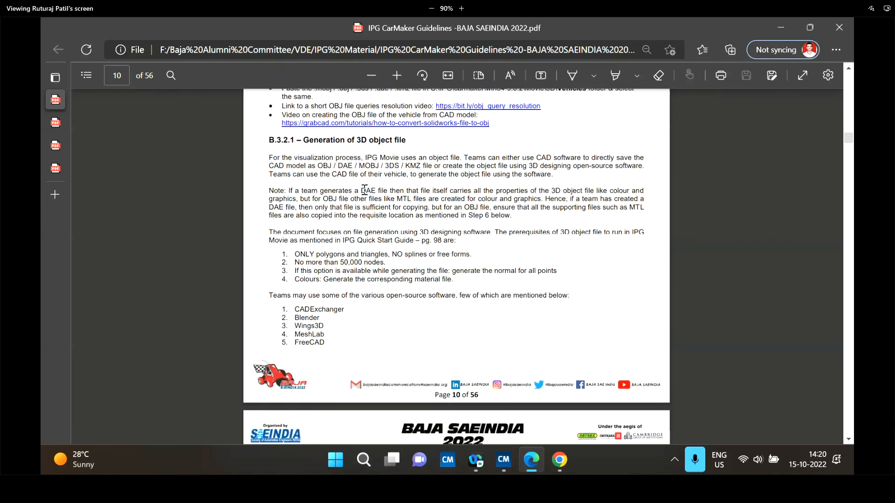
scroll(496, 205, down, 9)
scroll(495, 205, down, 10)
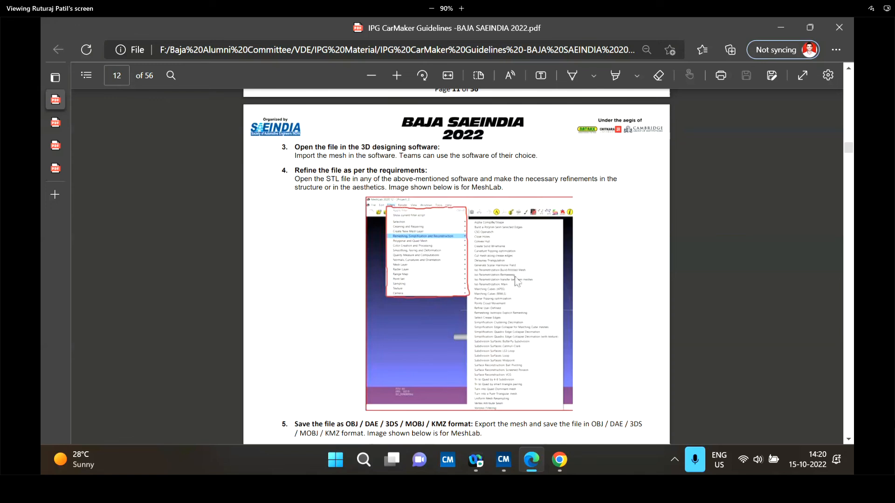
Minimise the guidelines document to return to the outer shell settings in the CarMaker vehicle data set
mouse_move(503, 460)
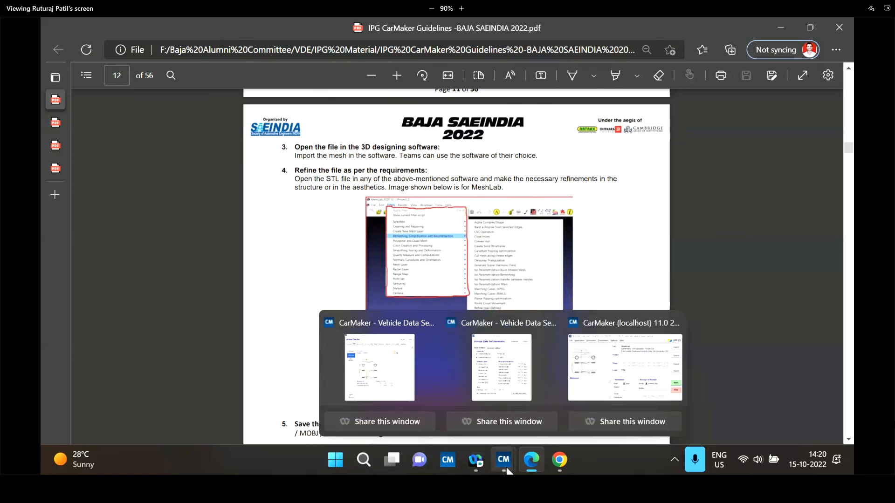
click(585, 376)
click(811, 21)
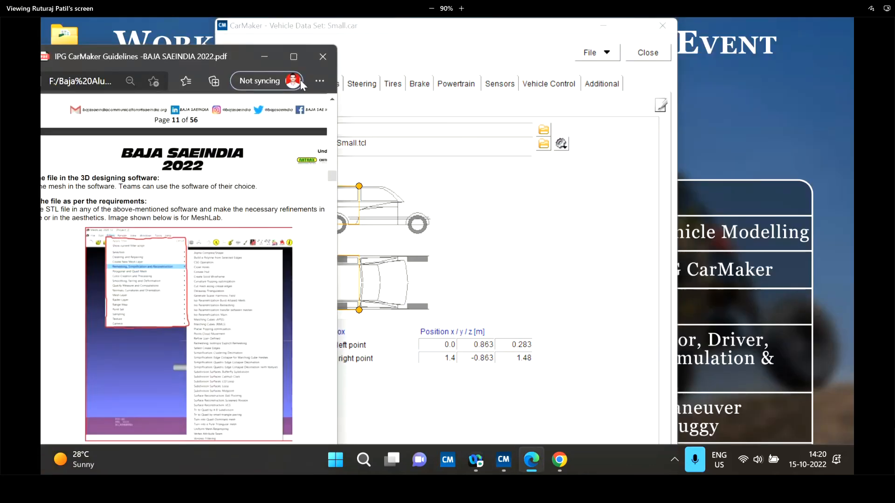
click(263, 55)
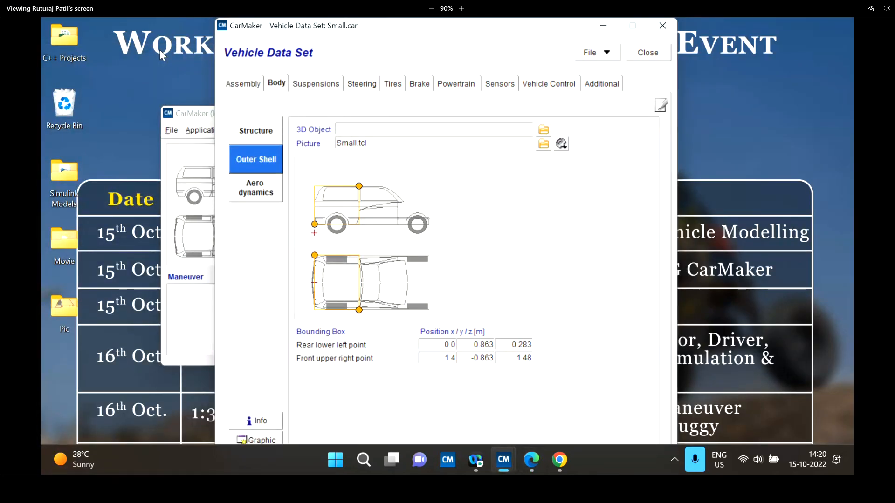
Copy the Demo_Vehicle.mtl and Demo_Vehicle 3D object files from the Movie folder on the desktop
click(122, 242)
click(62, 252)
double_click(63, 251)
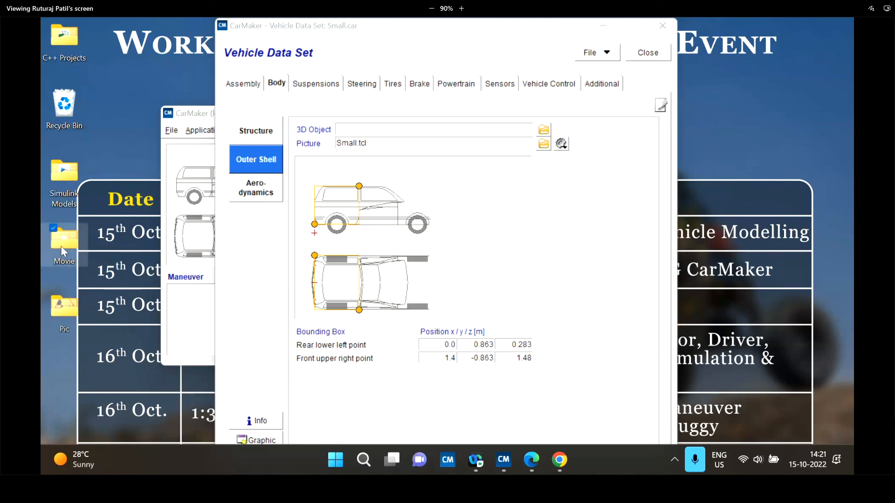
drag(400, 241, 240, 127)
click(279, 190)
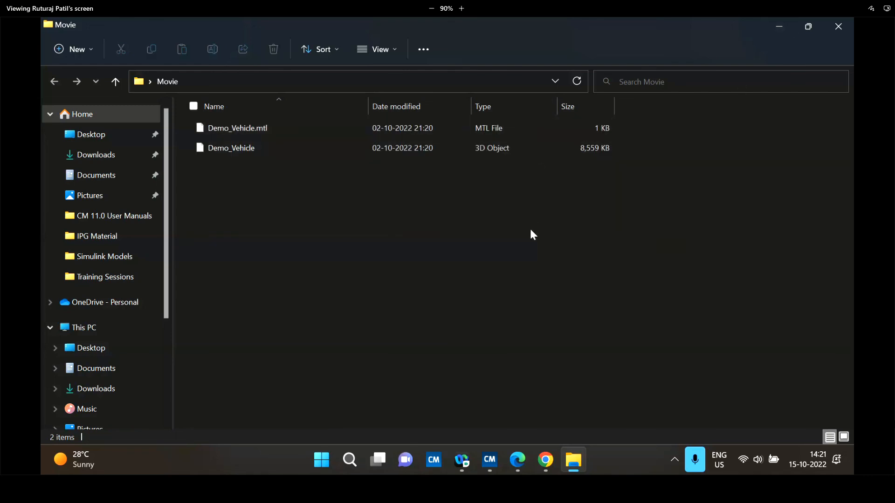
drag(351, 212, 264, 124)
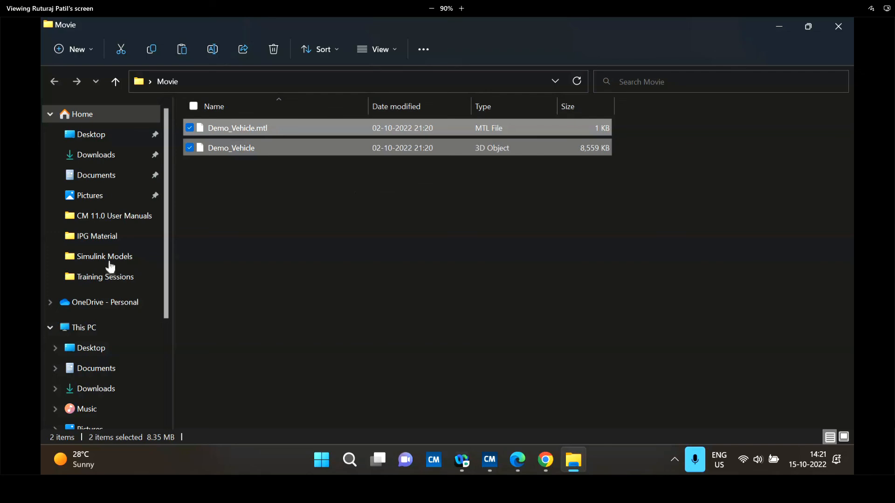
Paste the two copied files into C:\CM_Projects\Test_Vehicle\Demo_Vehicle\Movie
mouse_move(578, 461)
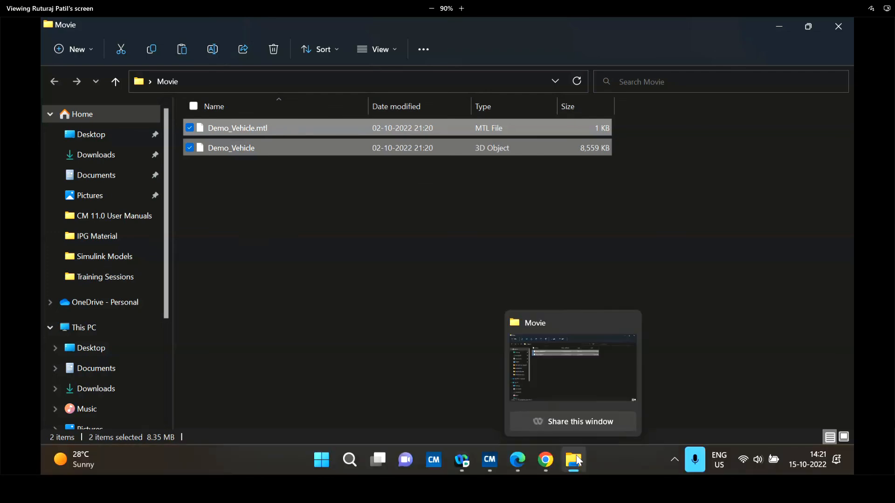
scroll(117, 349, down, 3)
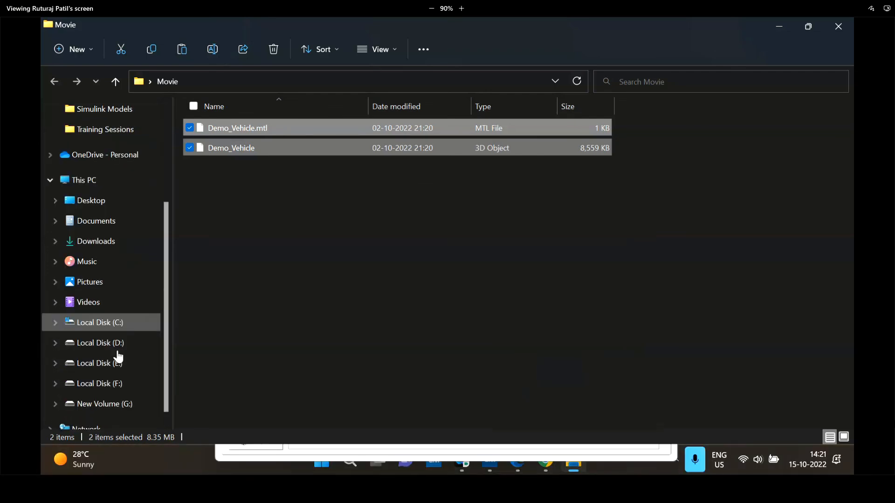
click(131, 325)
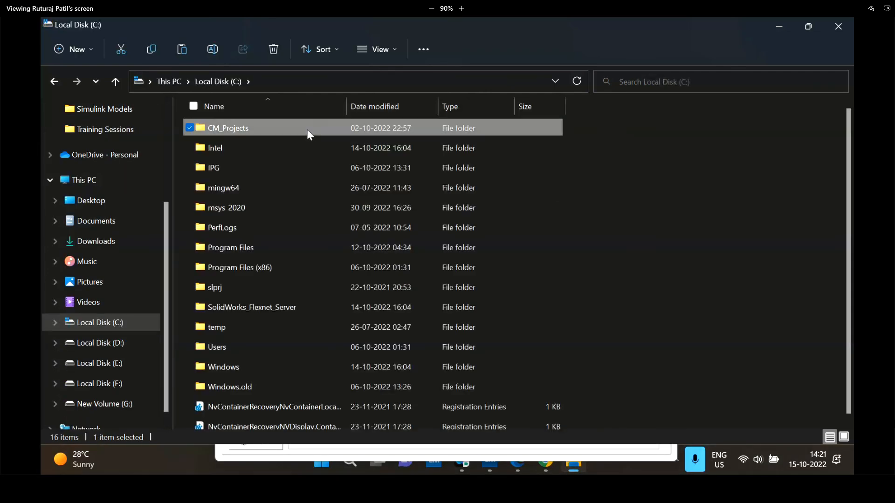
double_click(299, 129)
double_click(264, 127)
double_click(265, 128)
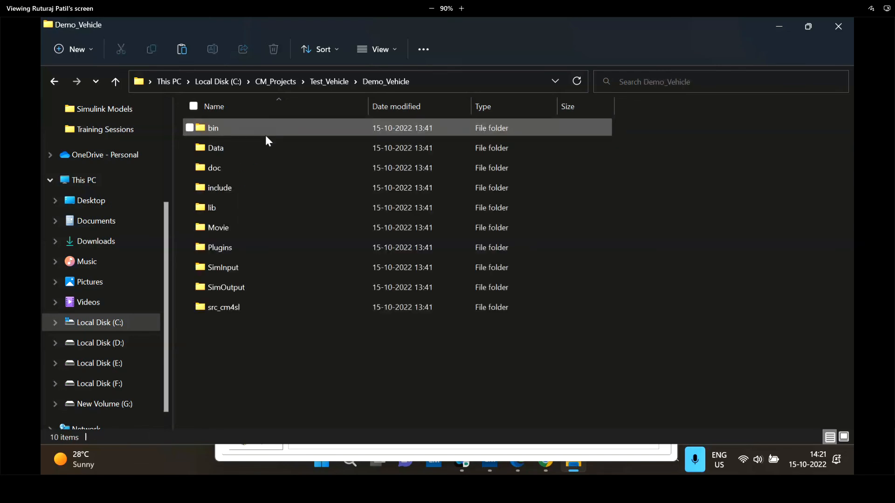
double_click(263, 227)
key(ctrl+v)
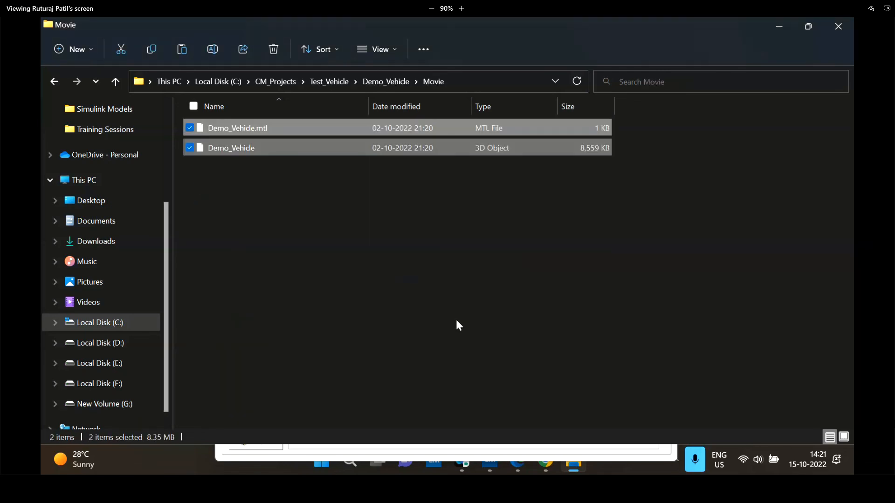
click(366, 239)
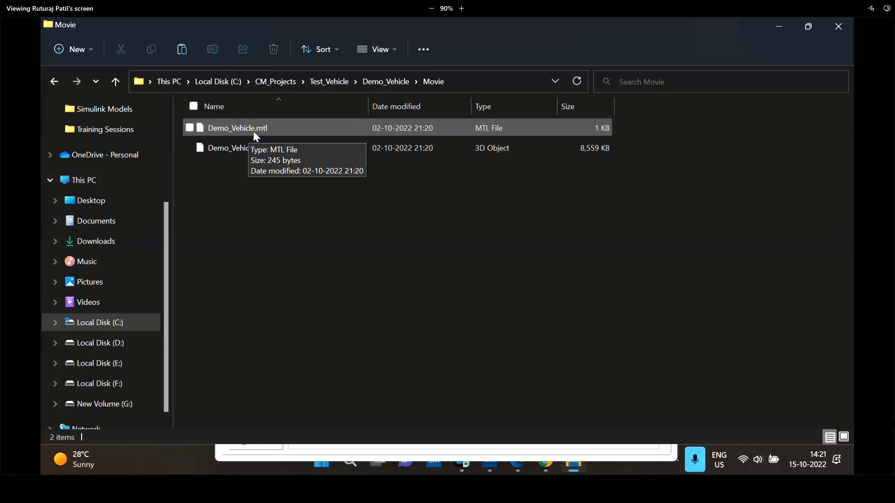
Copy the Demo_Vehicle image, Demo_Vehicle.tcl and DemoVehicle_Vehicle.top files from the desktop's Pic folder in a separate File Explorer window
right_click(574, 462)
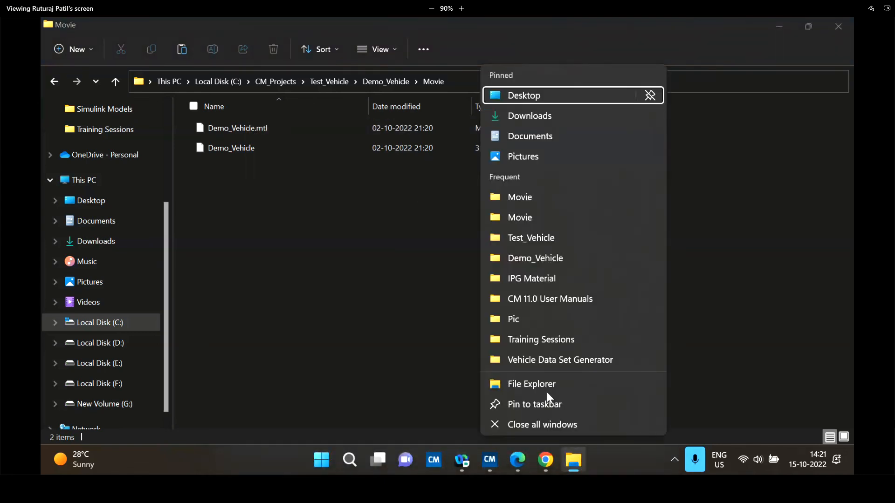
click(556, 99)
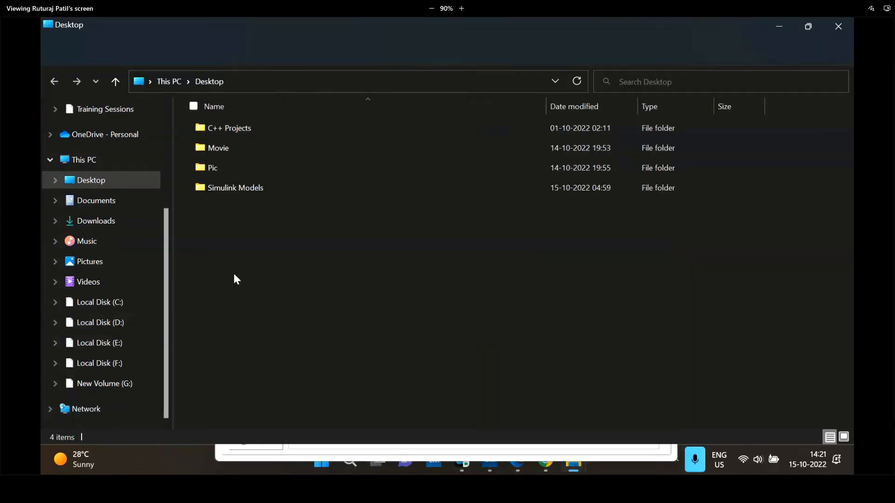
double_click(257, 169)
drag(493, 276, 200, 137)
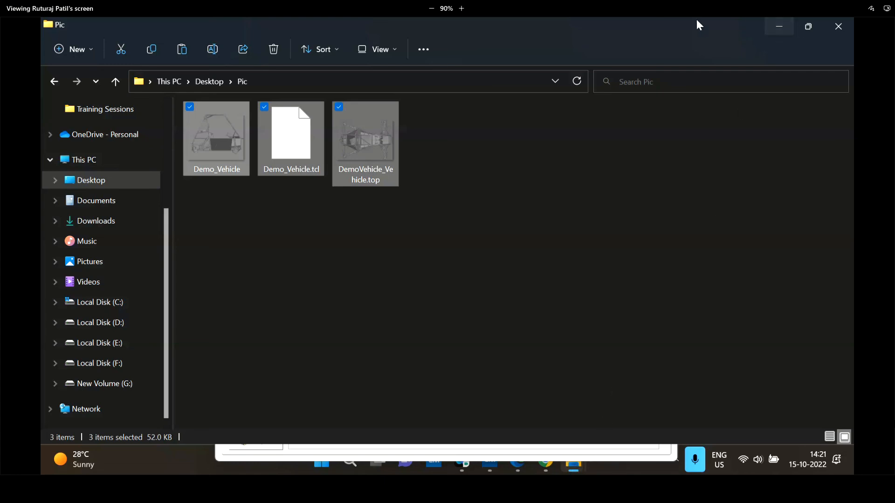
double_click(574, 21)
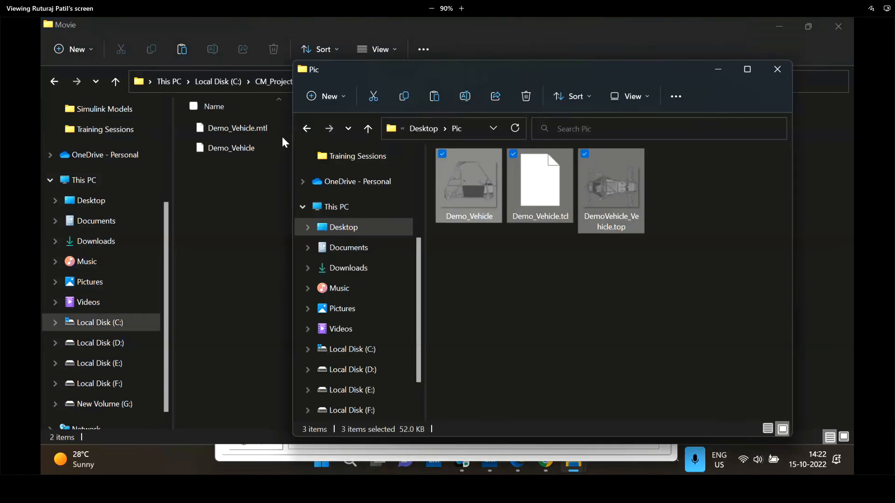
Paste the three picture files into the project's Demo_Vehicle\Data\Pic folder
click(206, 217)
click(337, 82)
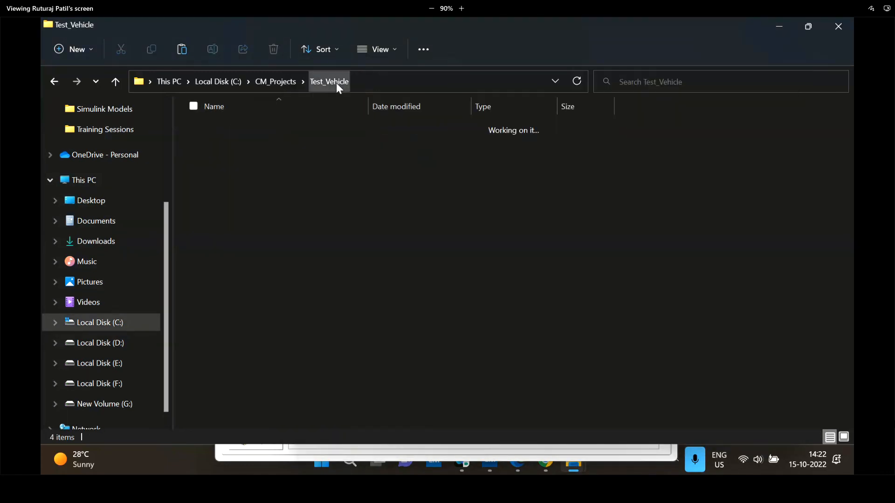
double_click(283, 127)
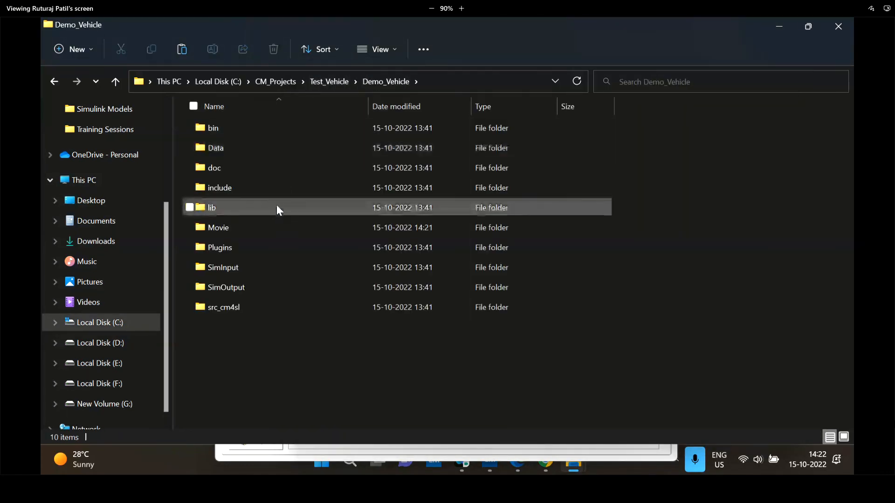
double_click(253, 147)
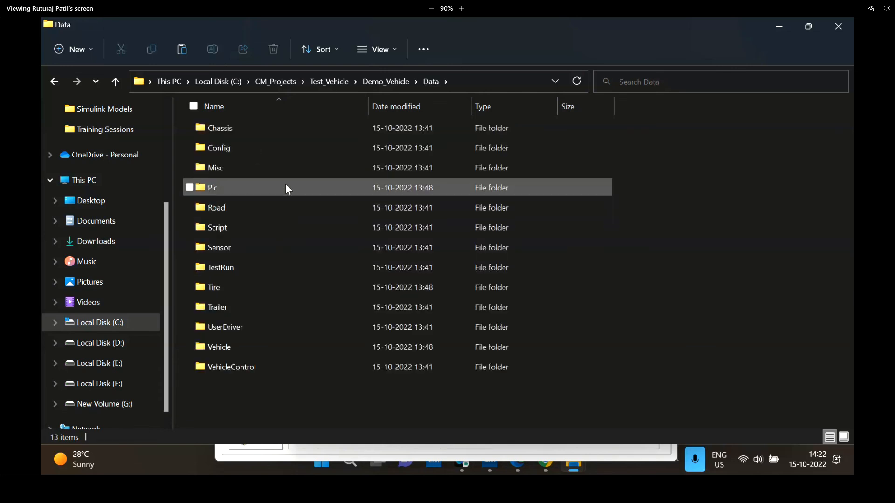
double_click(286, 185)
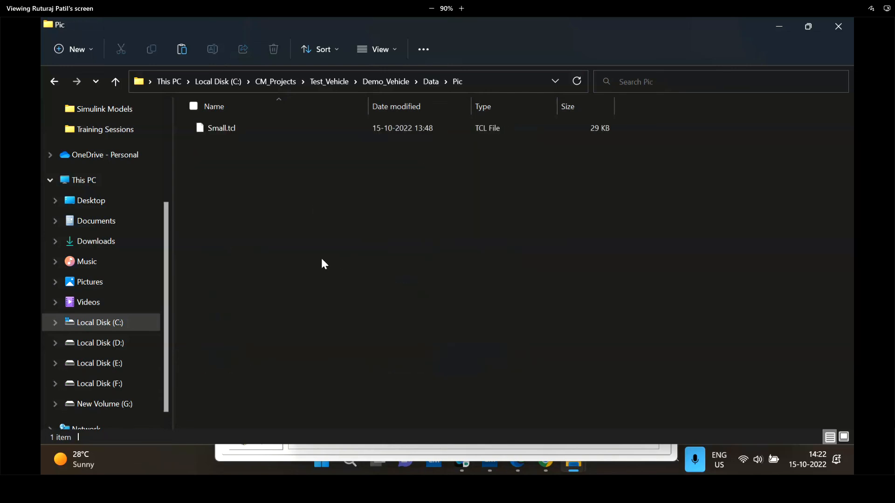
key(ctrl+v)
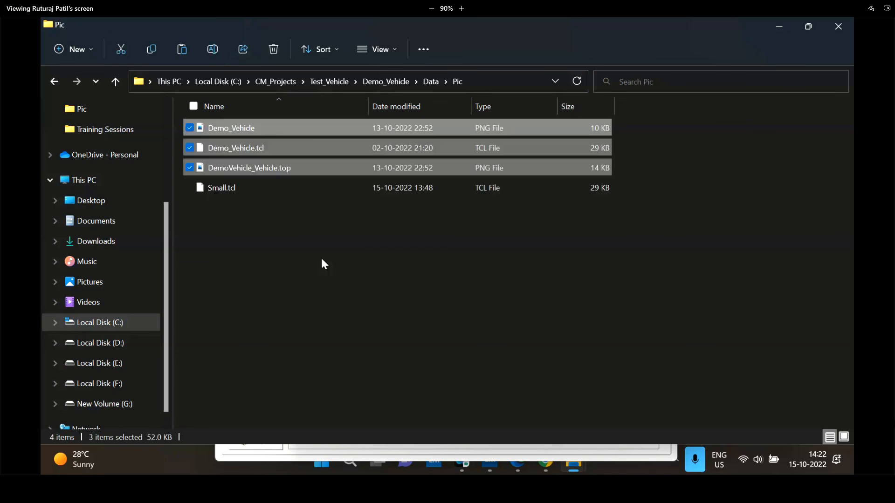
click(324, 266)
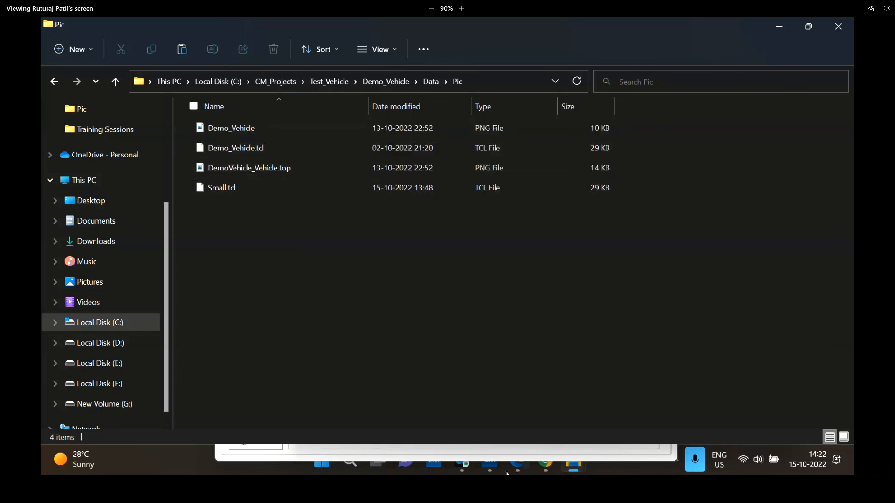
Switch to the CarMaker Vehicle Data Set window and assign the project's Demo_Vehicle.obj as the outer shell's 3D object
mouse_move(490, 468)
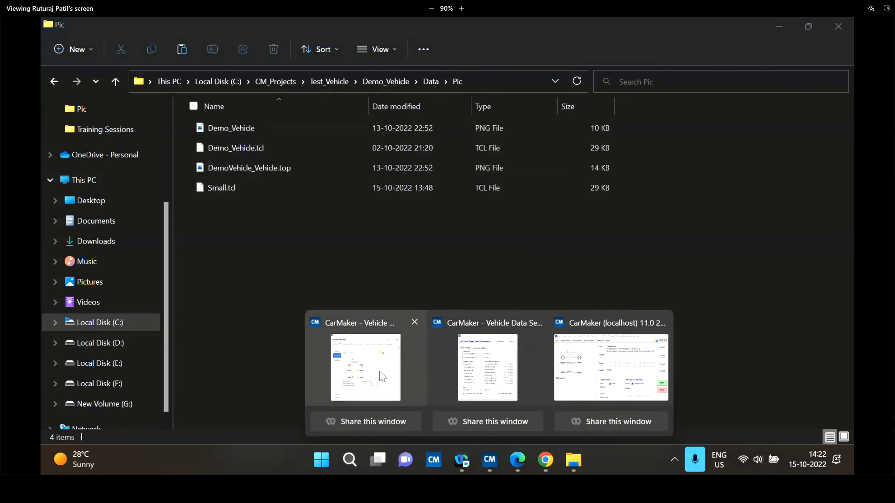
click(490, 363)
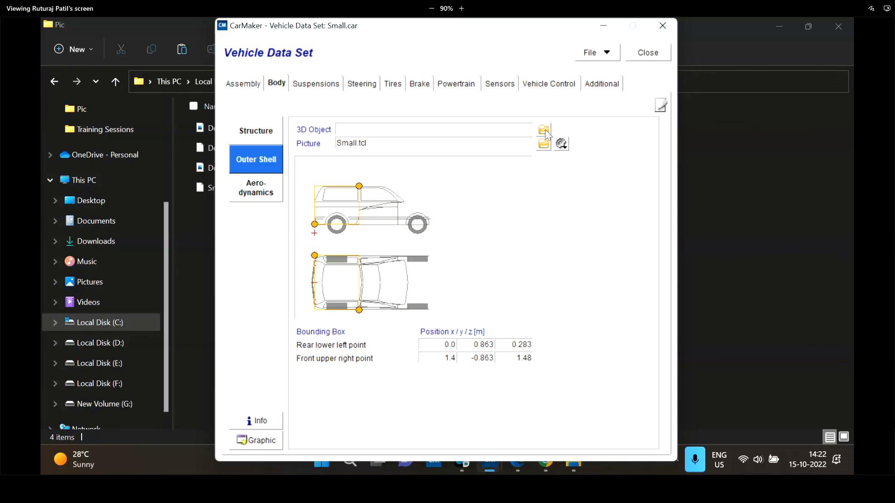
click(546, 133)
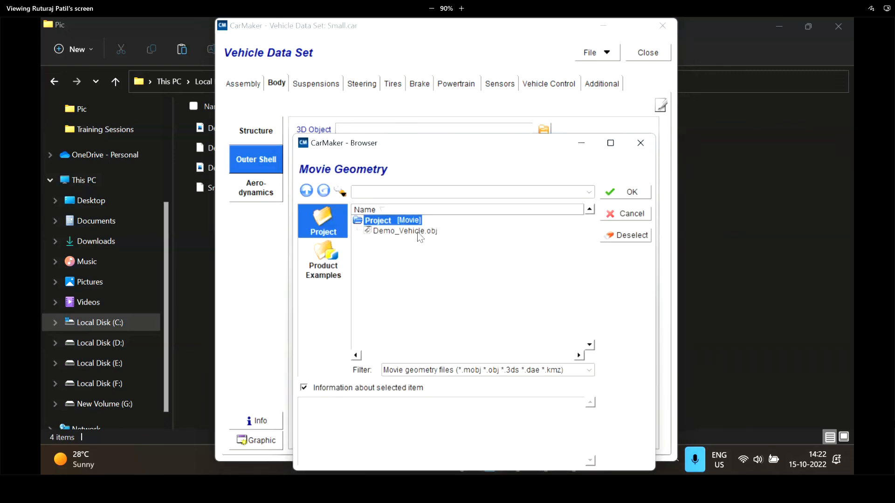
click(404, 231)
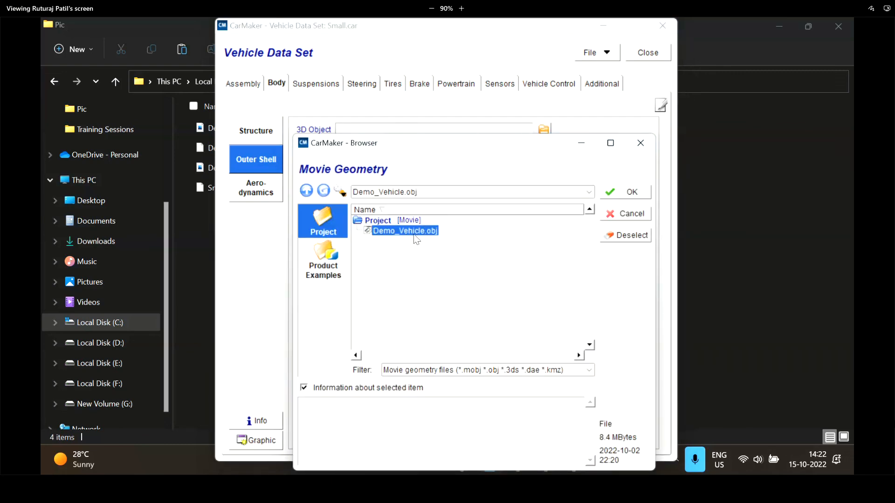
click(629, 192)
Set the outer shell's picture to Demo_Vehicle.tcl from the project's Data/Pic folder
click(544, 144)
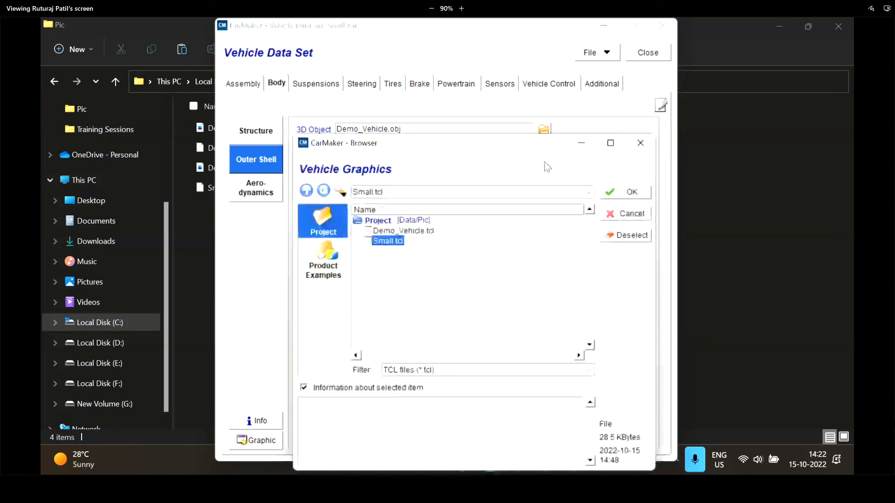
key(Up)
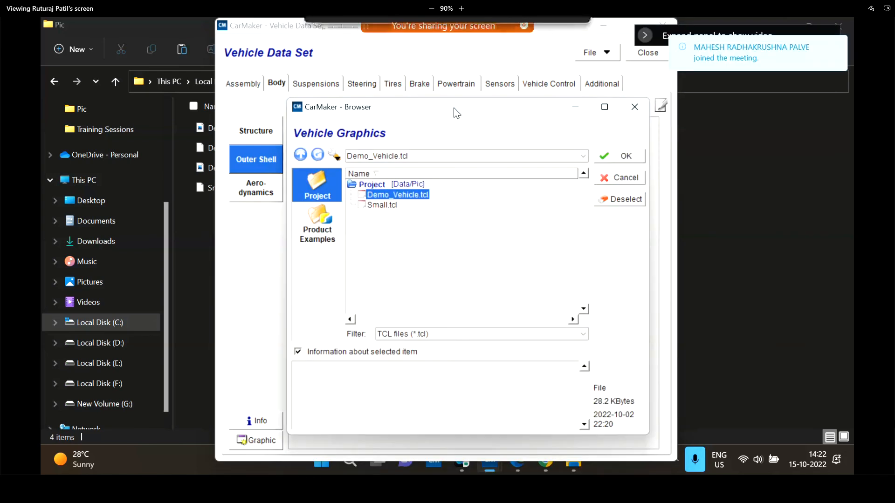
key(Return)
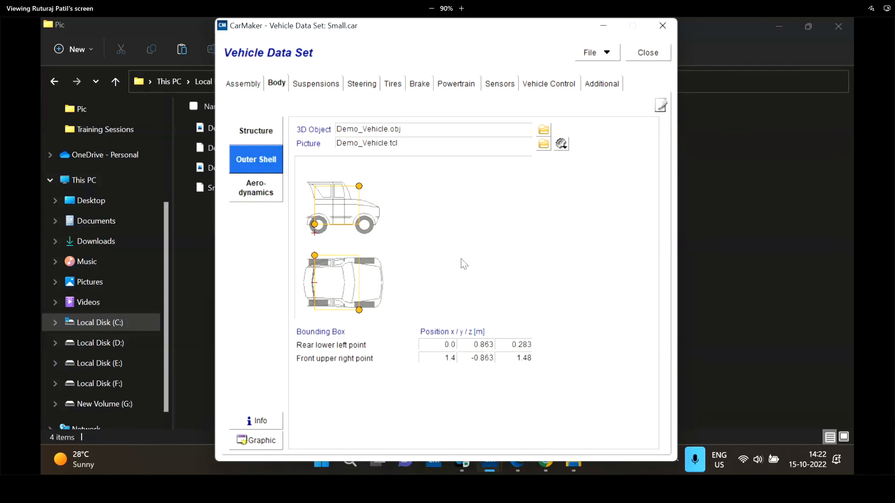
click(544, 144)
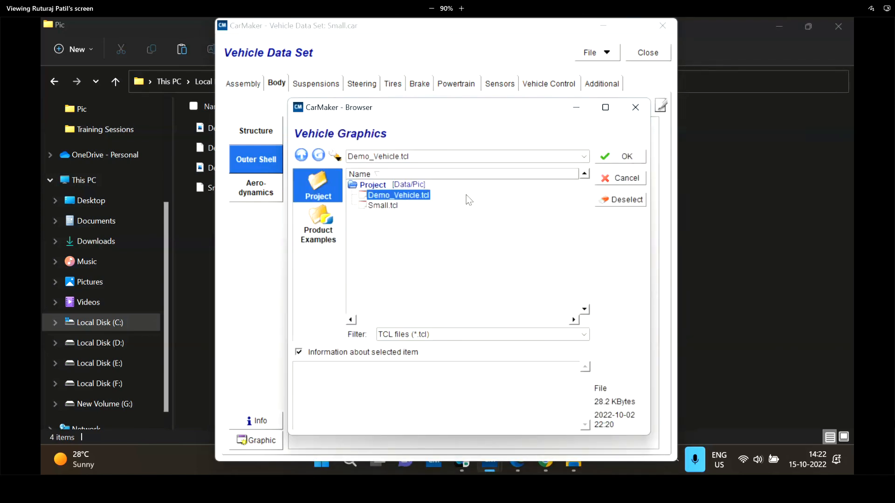
click(637, 160)
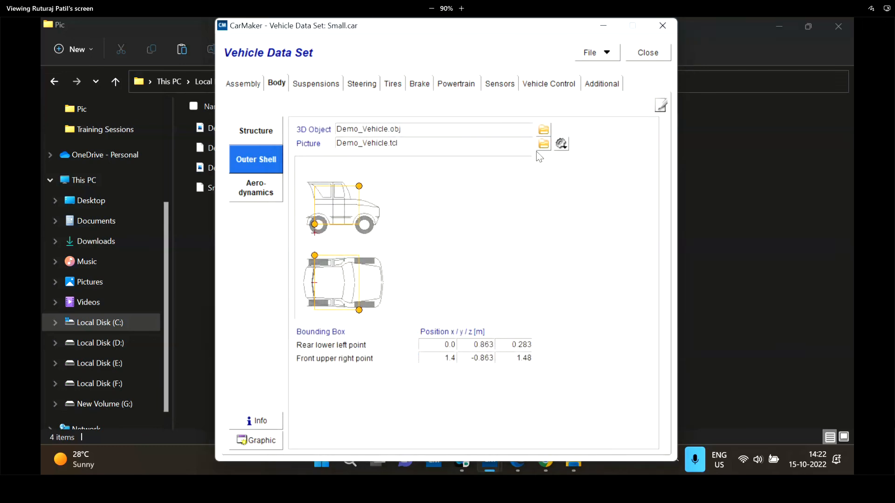
Generate the outer shell's picture from the 3D object, overwriting the existing Demo_Vehicle.png, and minimize the IPGMovie window
click(562, 145)
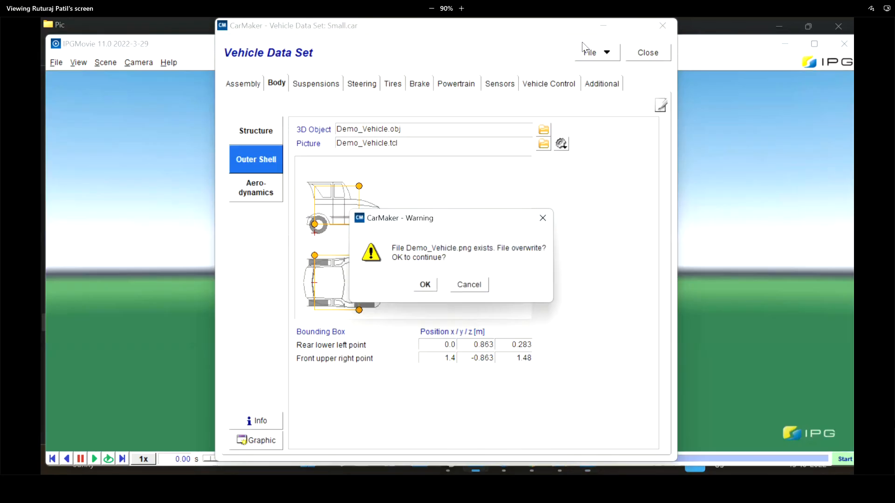
click(431, 285)
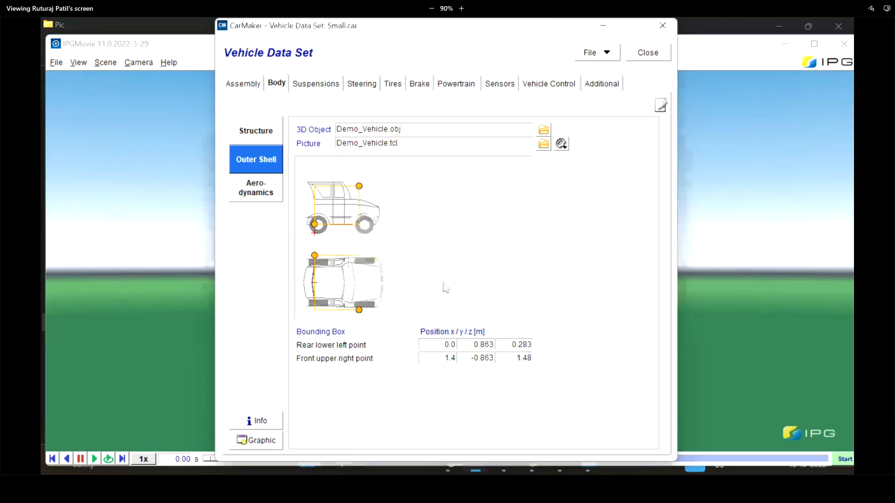
click(791, 49)
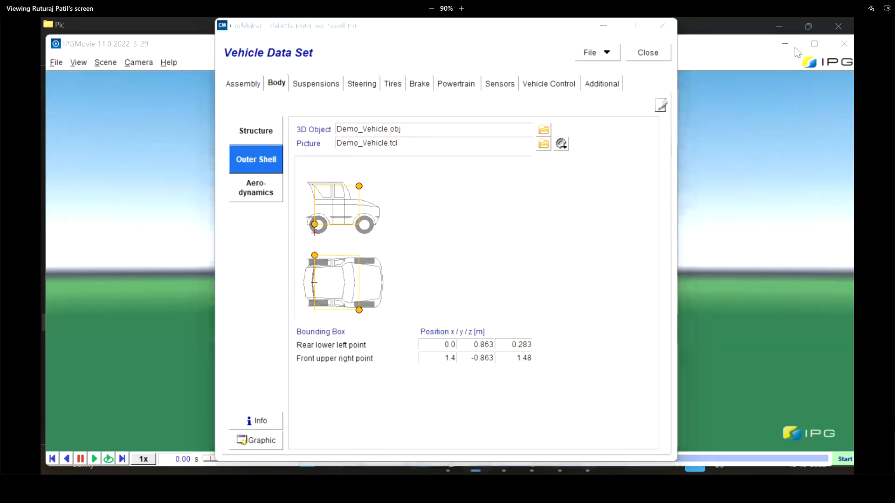
click(787, 51)
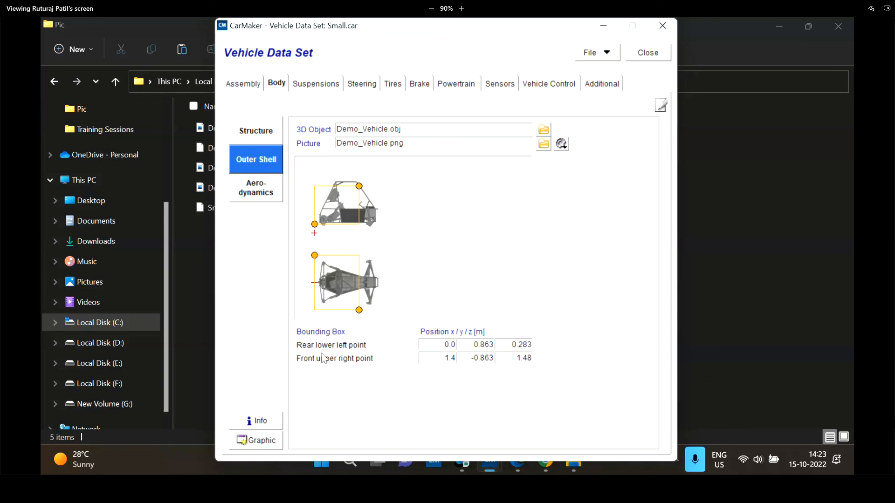
Review the outer shell's bounding box coordinates, the aerodynamics parameters and the suspension sections, and return to the outer shell settings
drag(440, 346, 468, 344)
click(482, 344)
click(262, 197)
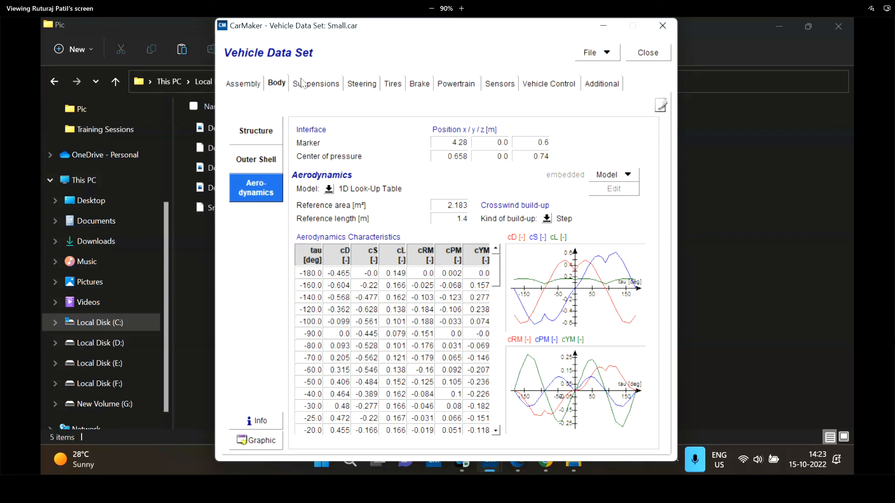
click(318, 87)
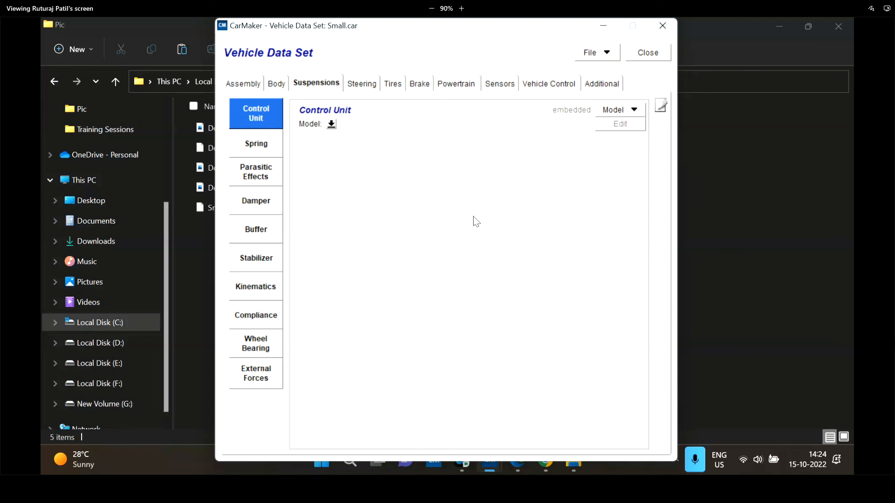
click(276, 84)
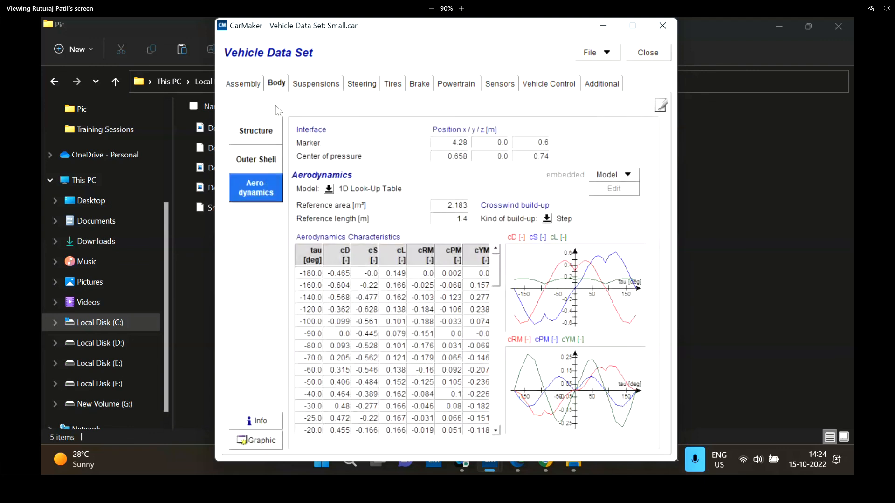
click(274, 166)
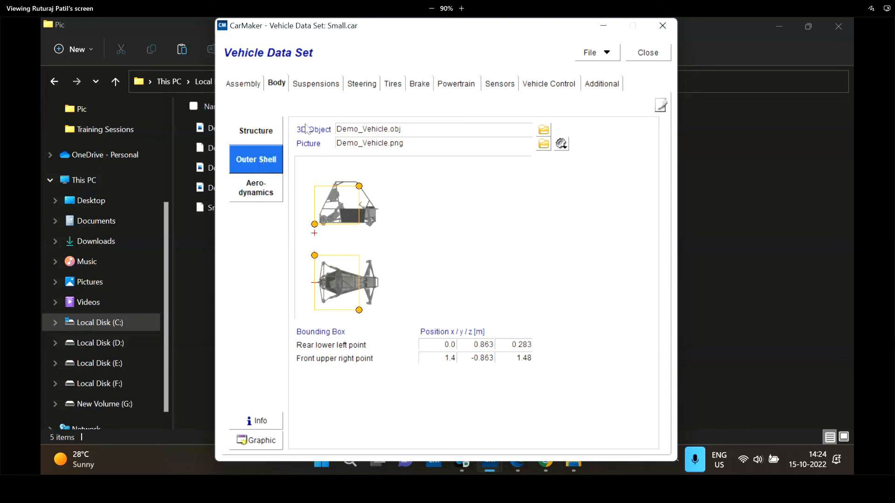
Minimize the open File Explorer windows behind the vehicle data set and display the body's aerodynamics parameters
click(789, 24)
click(789, 24)
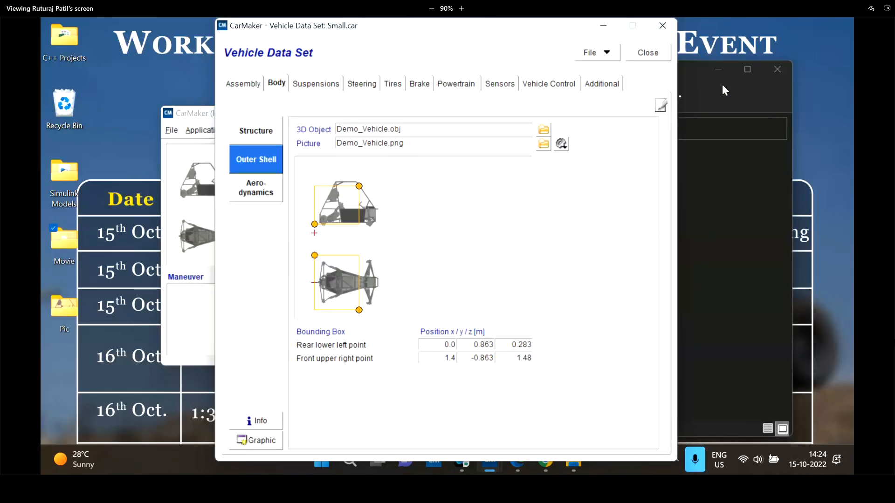
click(722, 69)
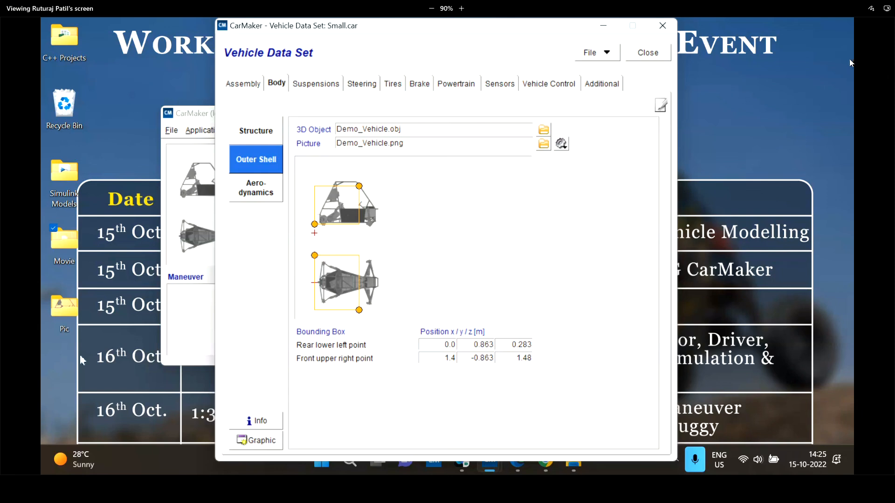
click(244, 196)
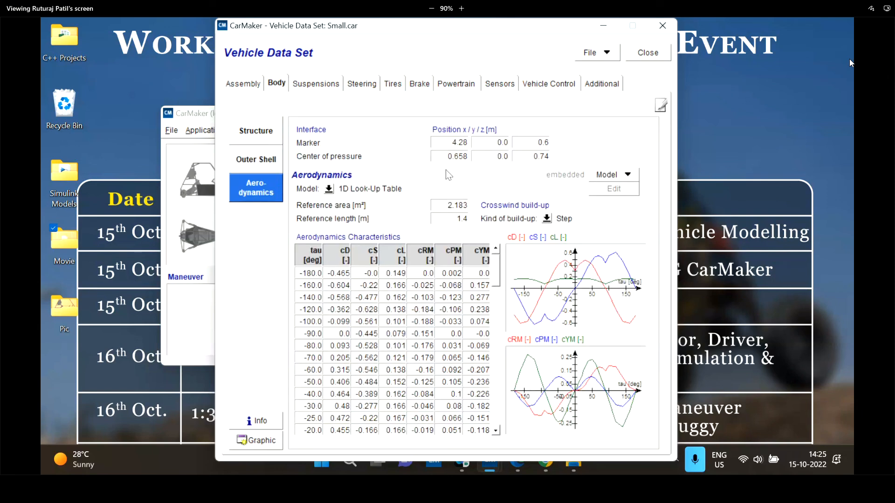